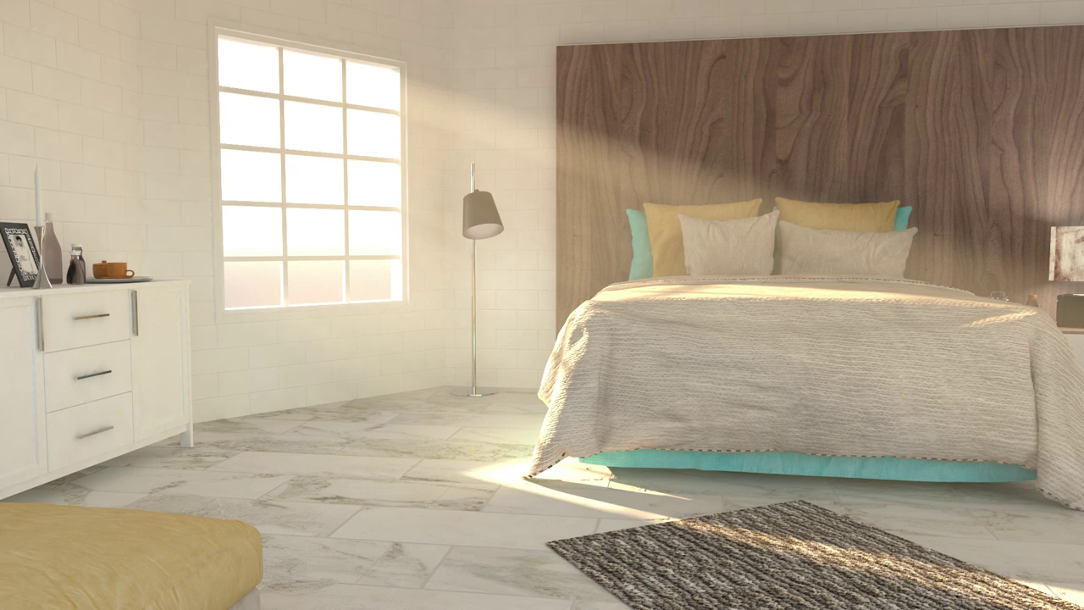
# Step: Close the sample render image and switch the bedroom scene to the four-viewport layout
pyautogui.click(1073, 597)
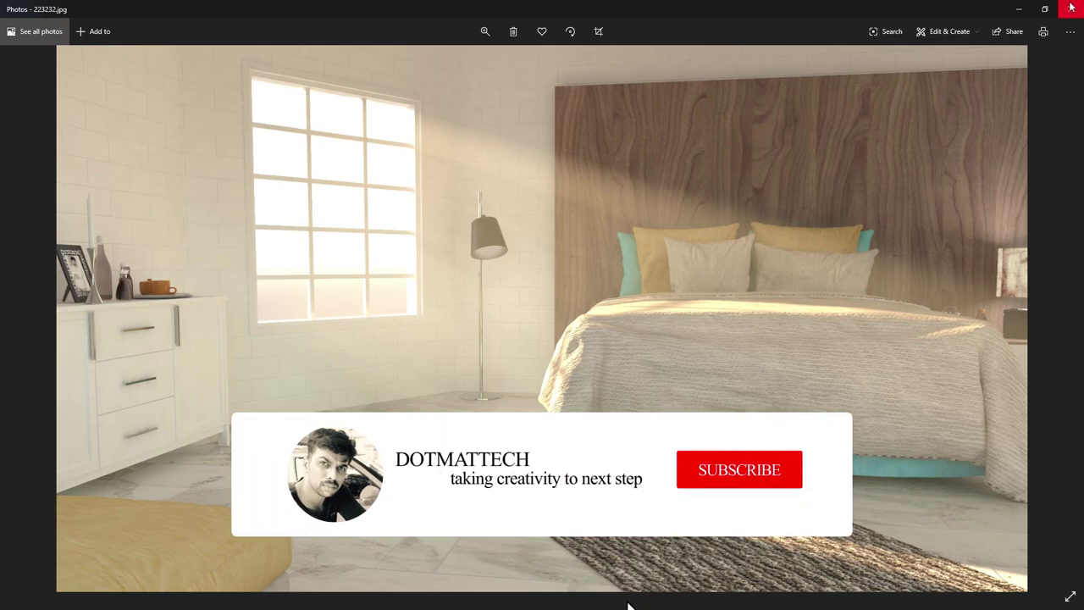
pyautogui.click(1071, 7)
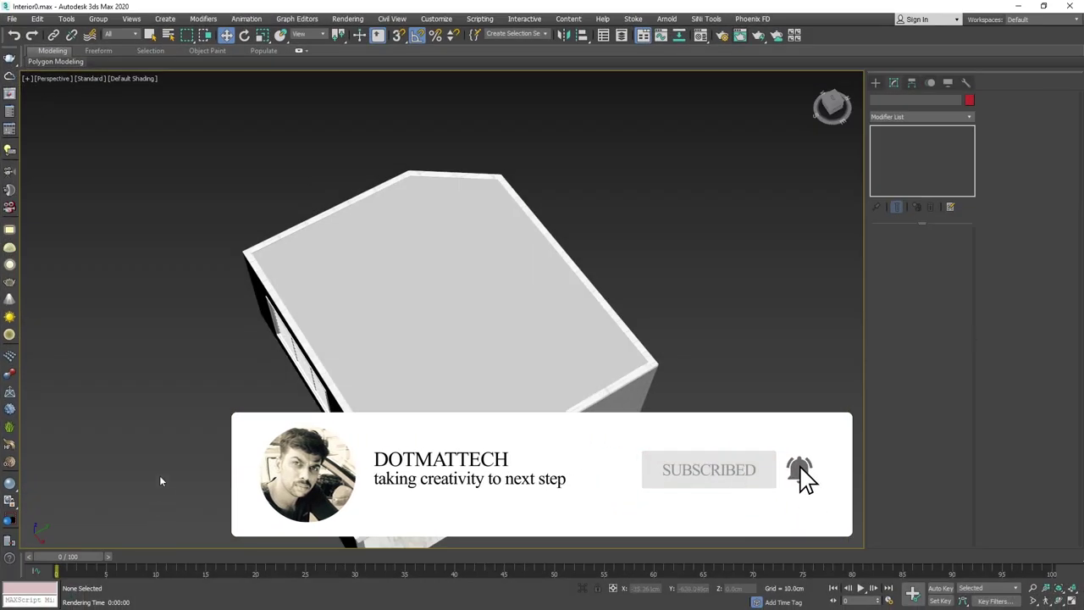
pyautogui.keyDown('alt'); pyautogui.moveTo(513, 389); pyautogui.dragTo(516, 350, button='middle'); pyautogui.keyUp('alt')
pyautogui.scroll(2, 485, 314)
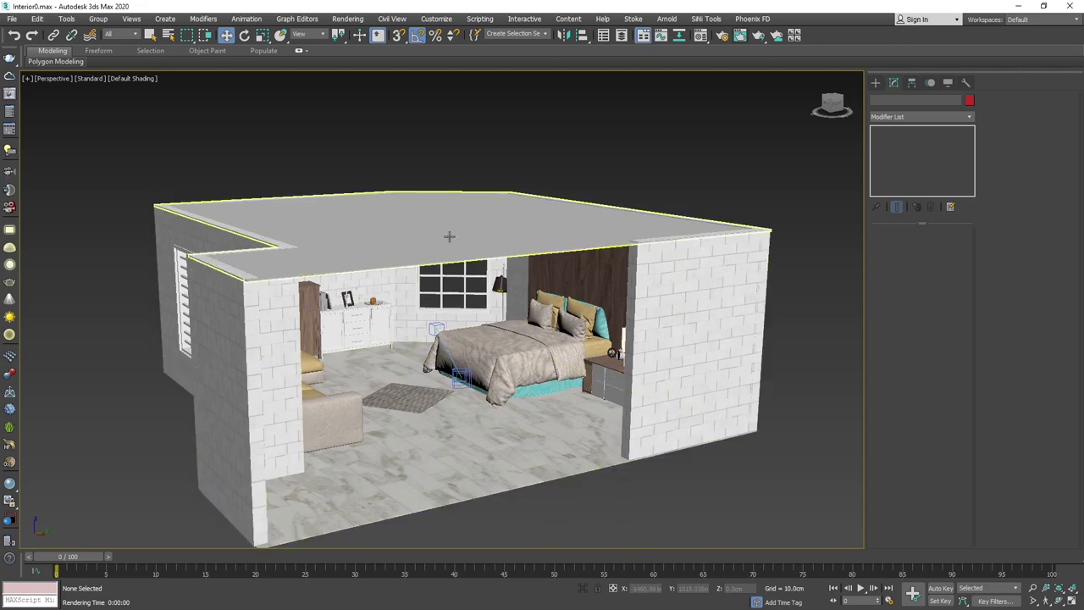
pyautogui.hotkey('alt', 'w')
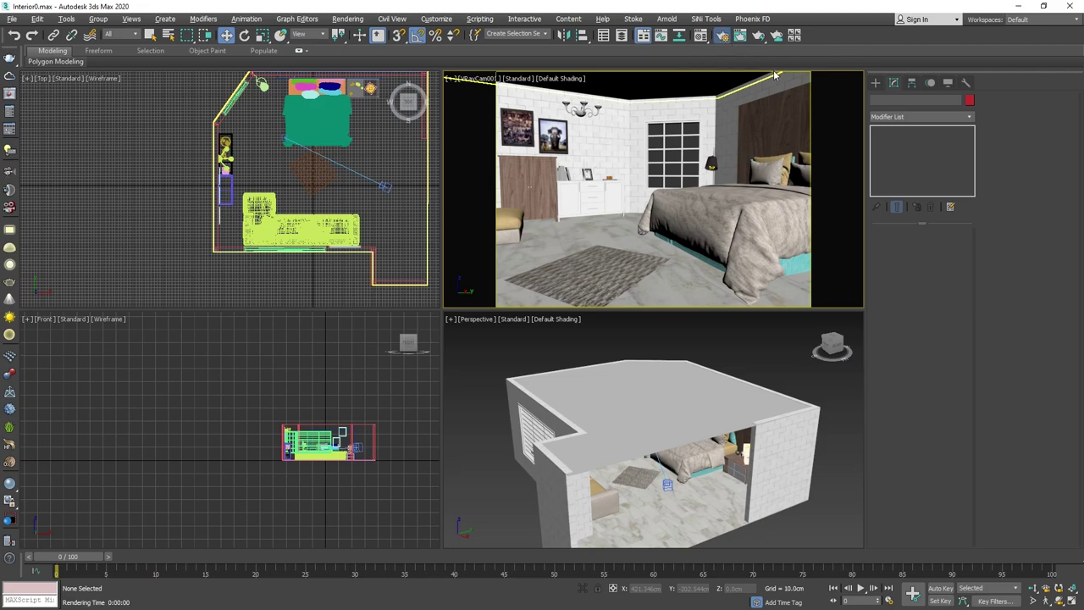
# Step: Set the render output size to the HDTV (video) preset at 1280x720
pyautogui.press('F10')
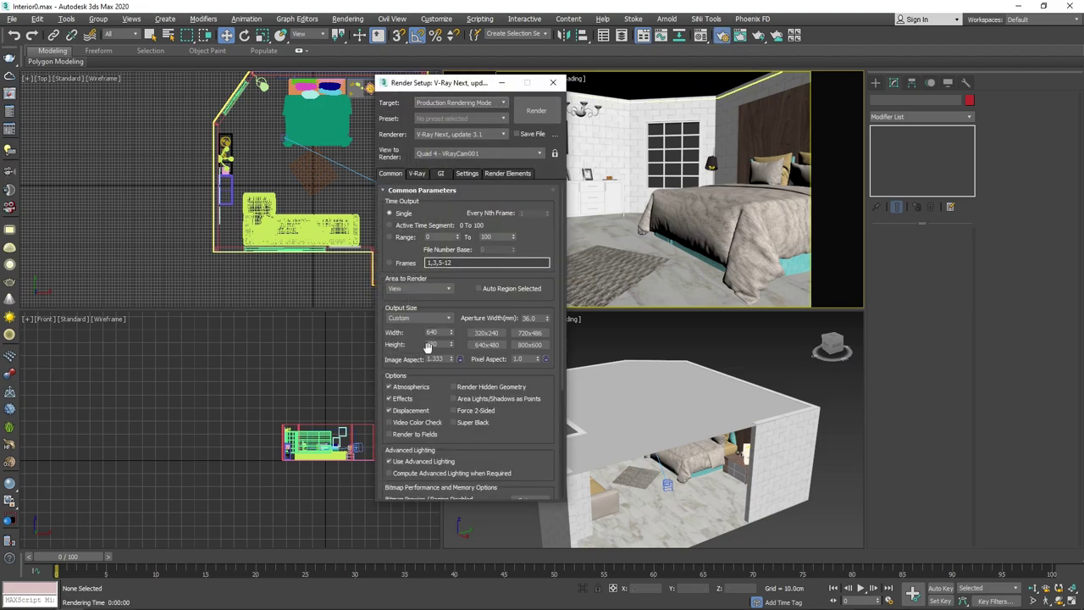
pyautogui.click(415, 318)
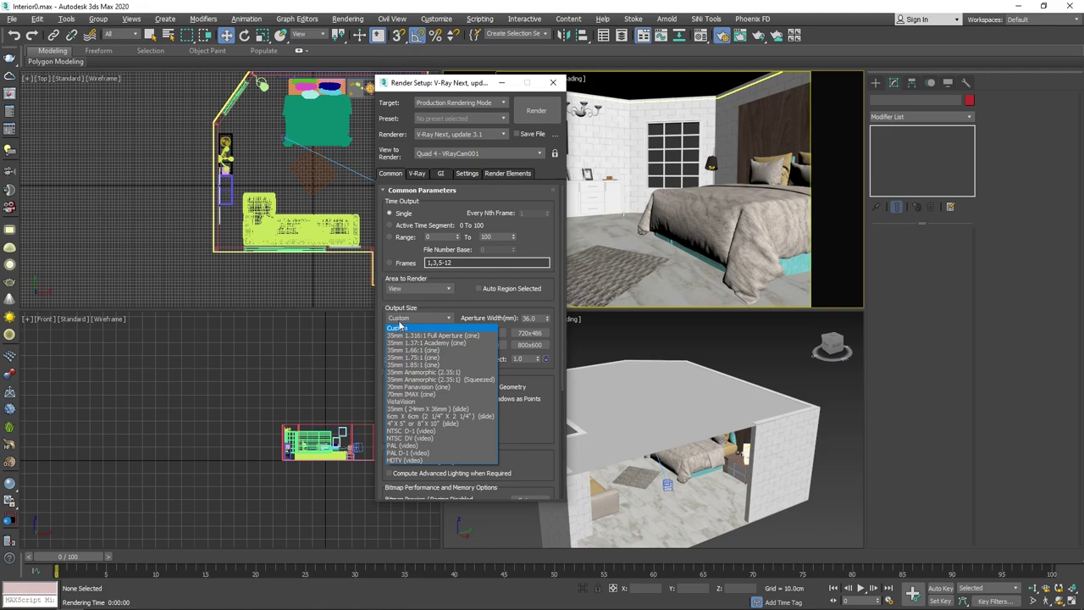
pyautogui.click(416, 460)
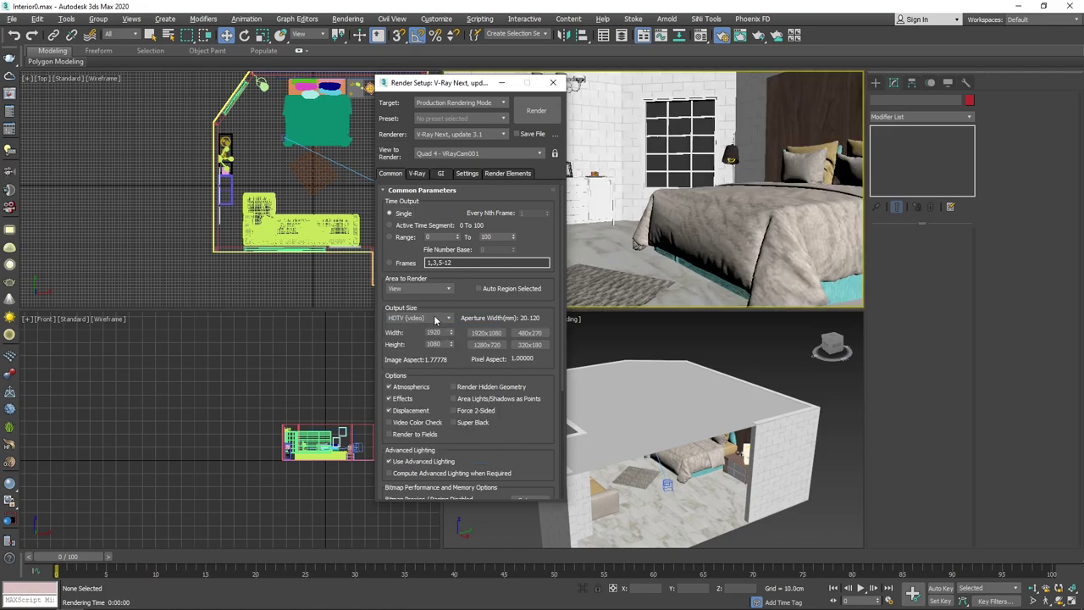
pyautogui.click(481, 345)
# Step: Examine the V-Ray frame buffer, global illumination, default displacement, system and render elements settings
pyautogui.click(417, 174)
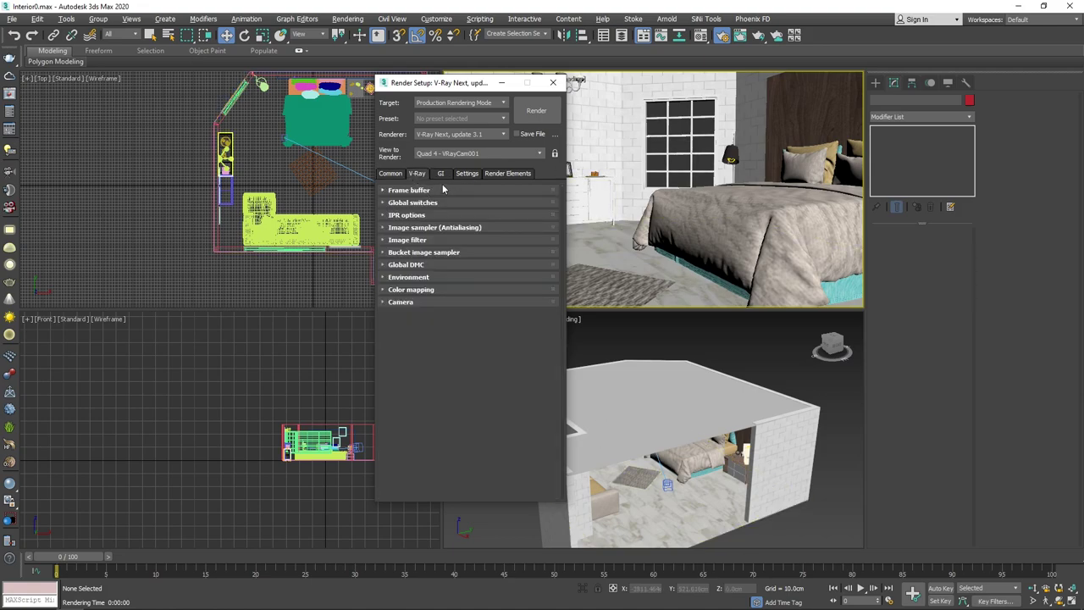
pyautogui.click(409, 190)
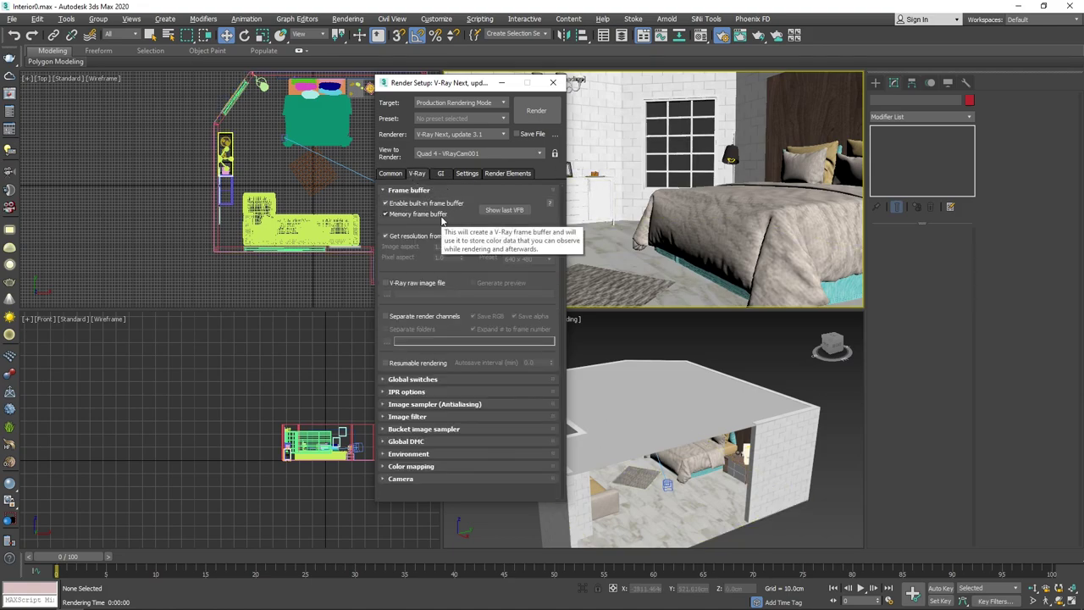
pyautogui.click(440, 173)
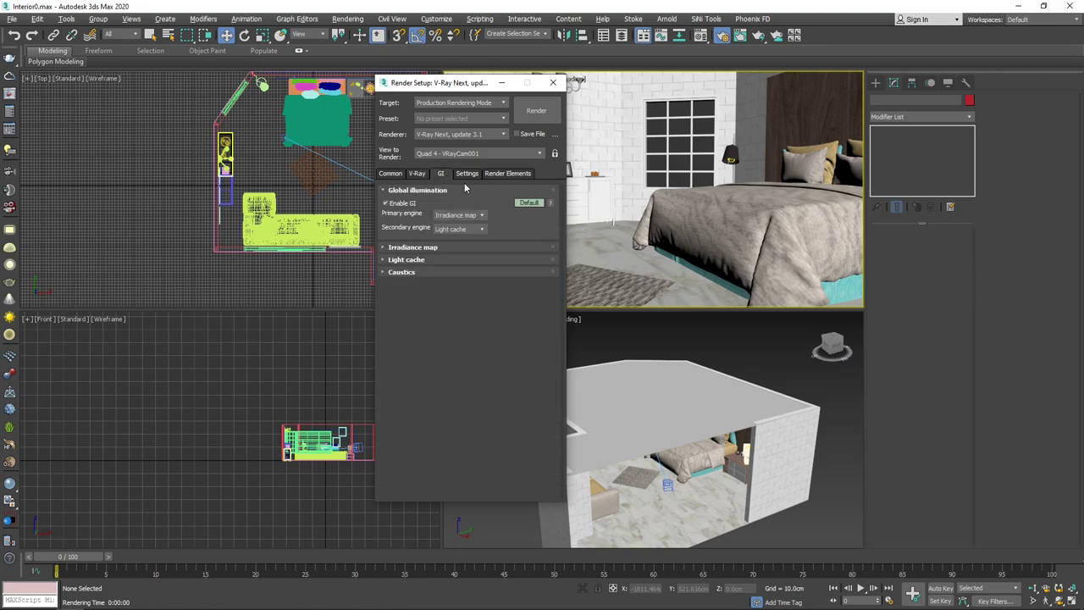
pyautogui.click(468, 174)
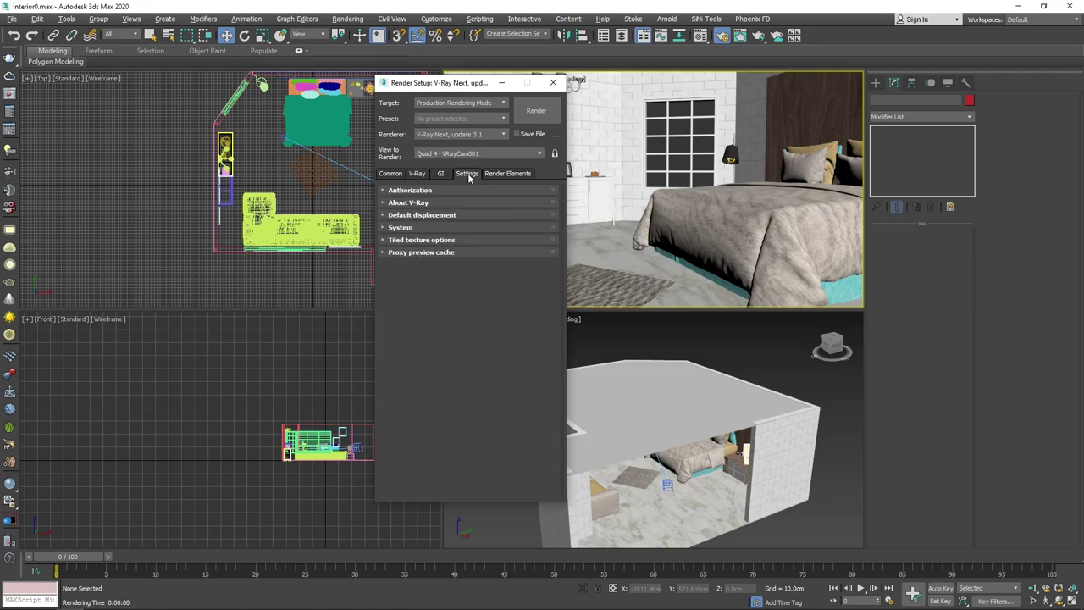
pyautogui.click(421, 215)
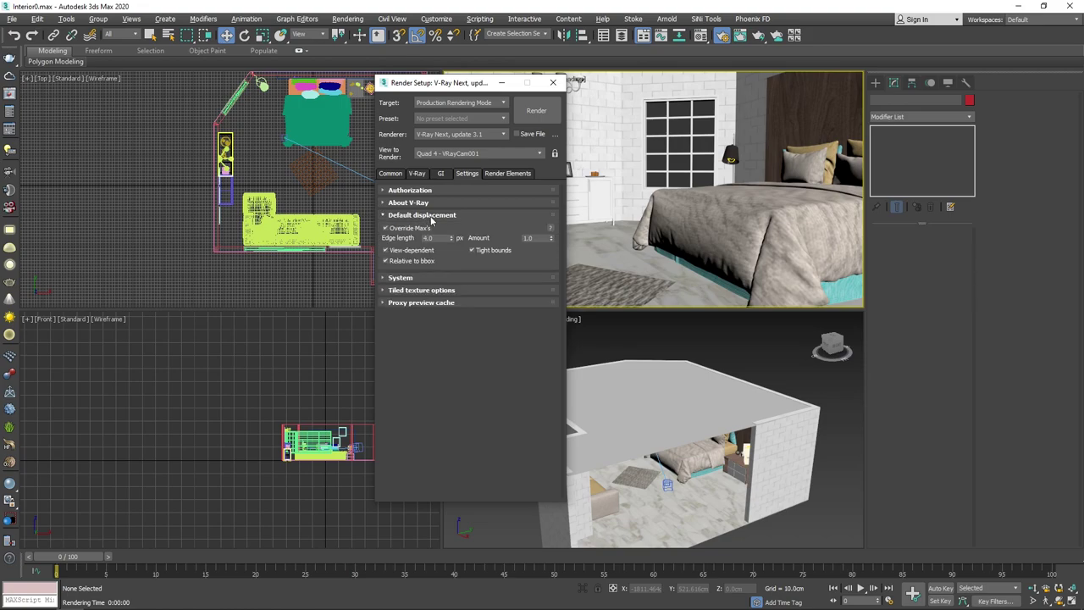
pyautogui.click(400, 277)
pyautogui.click(508, 173)
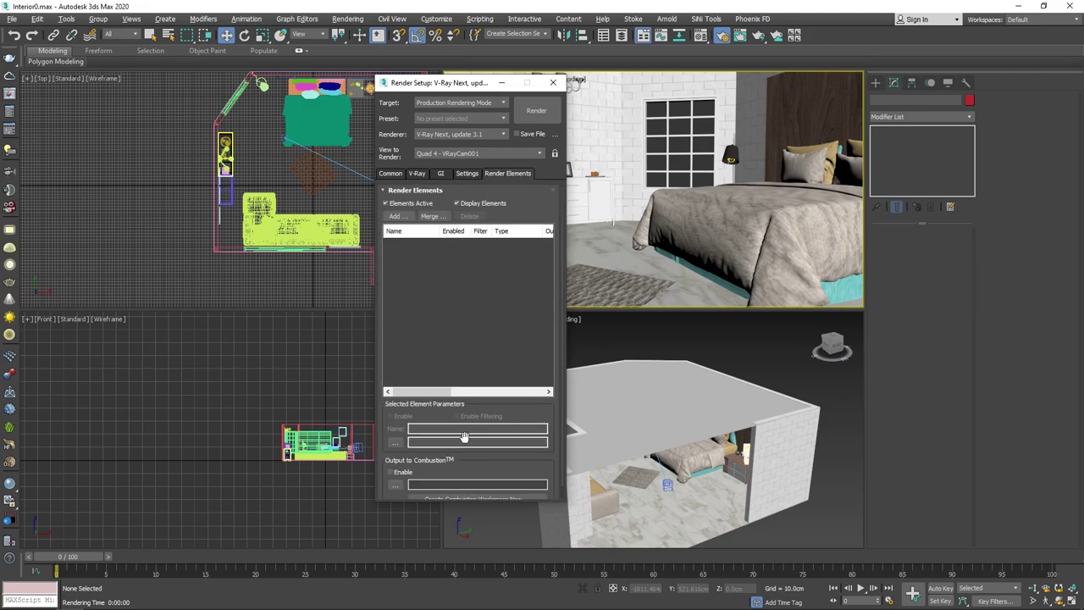
# Step: Render a test of the camera view, then close the render setup and V-Ray messages windows
pyautogui.click(536, 110)
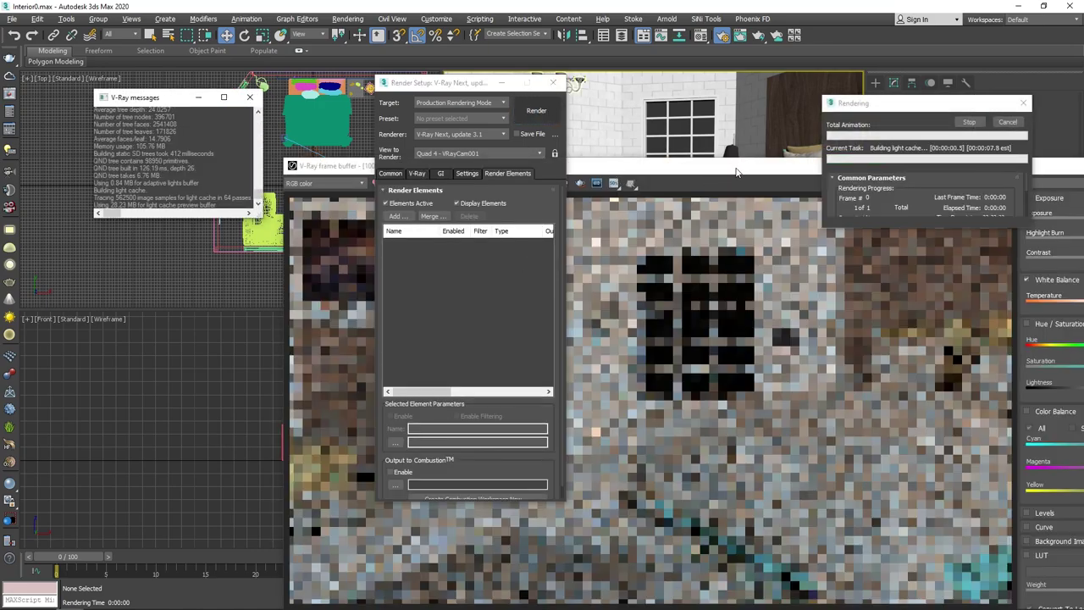
pyautogui.moveTo(735, 168); pyautogui.dragTo(521, 71)
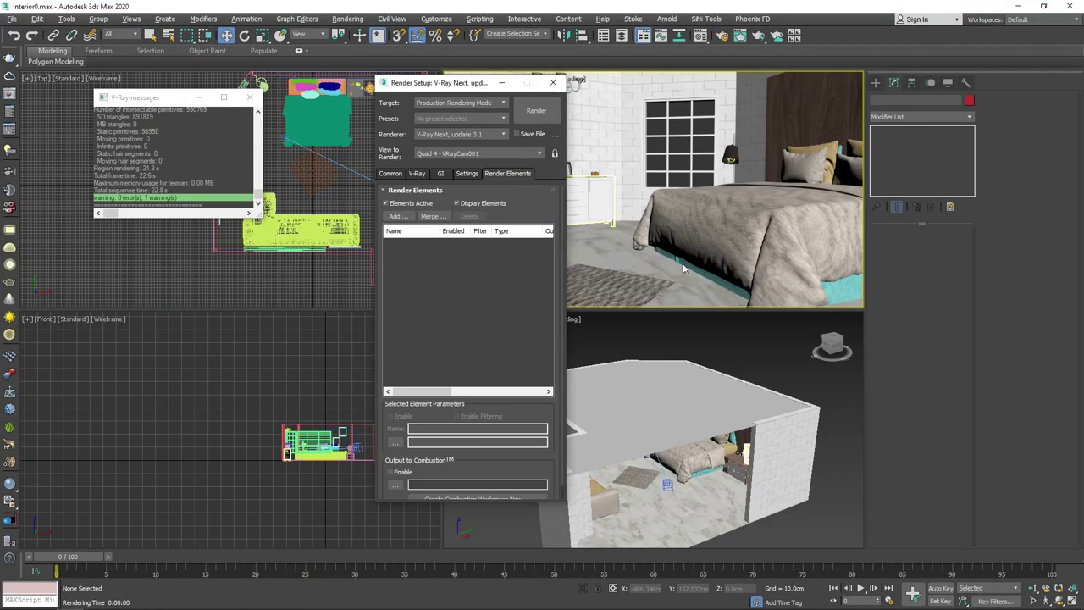
pyautogui.click(554, 80)
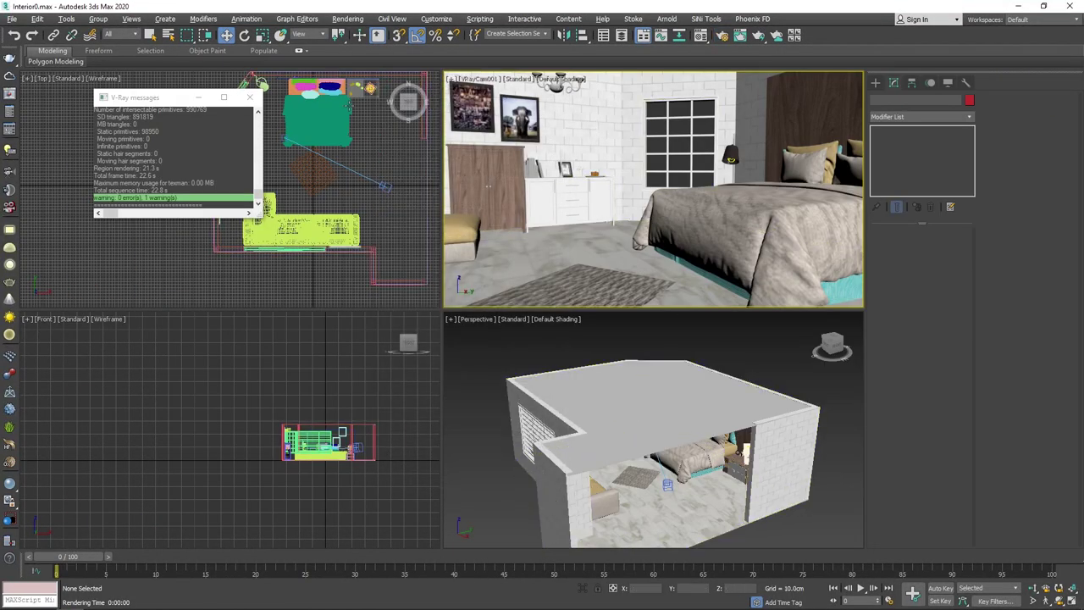
pyautogui.click(249, 97)
# Step: Create a VRaySun in the top view shining through the angled window wall onto the rug, and accept the VRaySky environment map
pyautogui.moveTo(324, 170); pyautogui.dragTo(297, 197, button='middle')
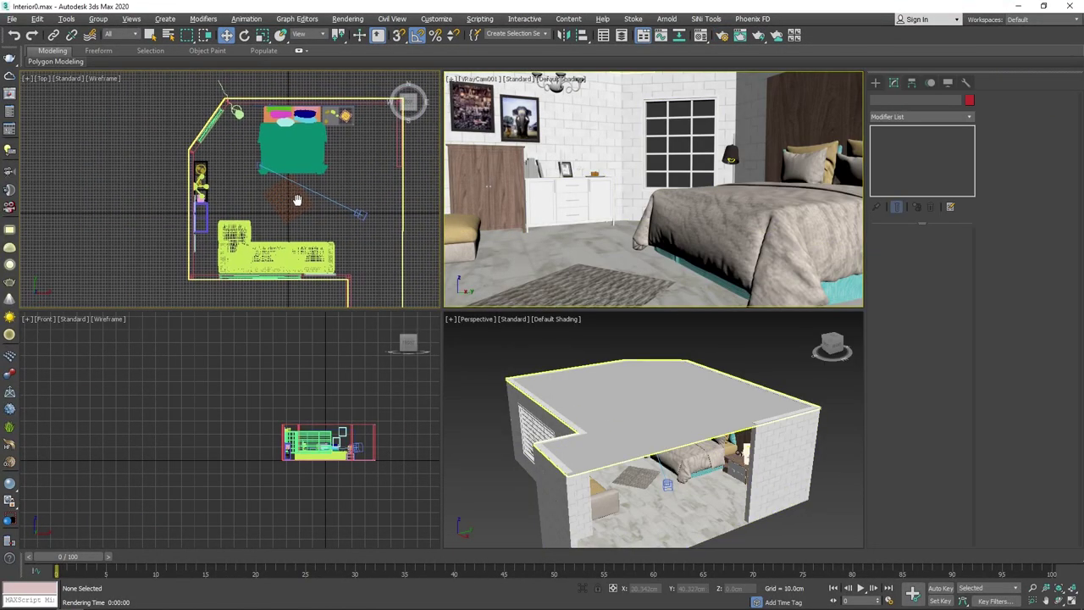
pyautogui.click(427, 144)
pyautogui.click(875, 82)
pyautogui.click(900, 98)
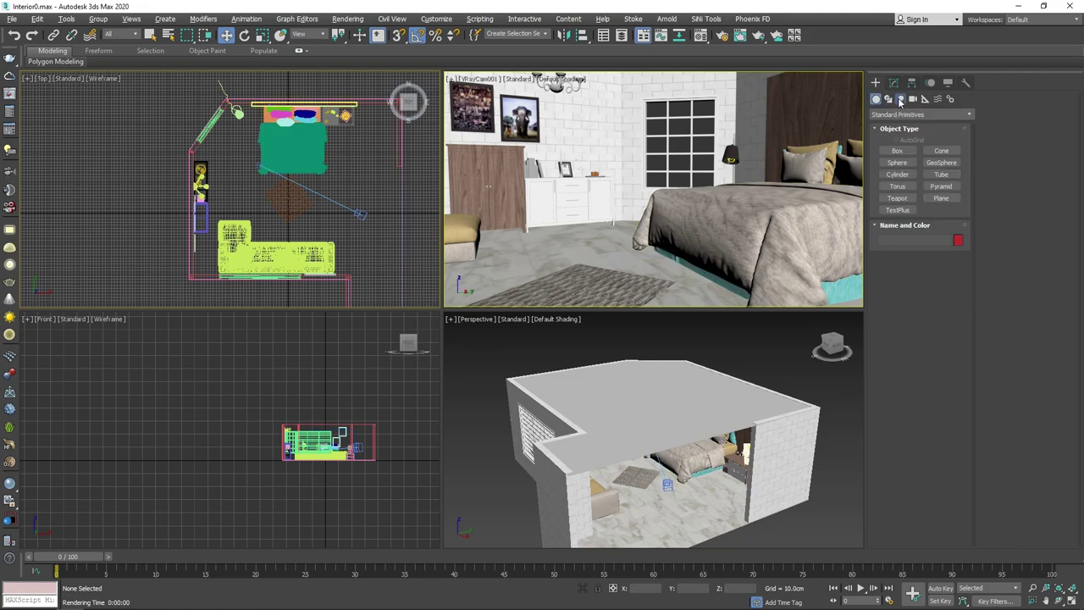
pyautogui.click(922, 114)
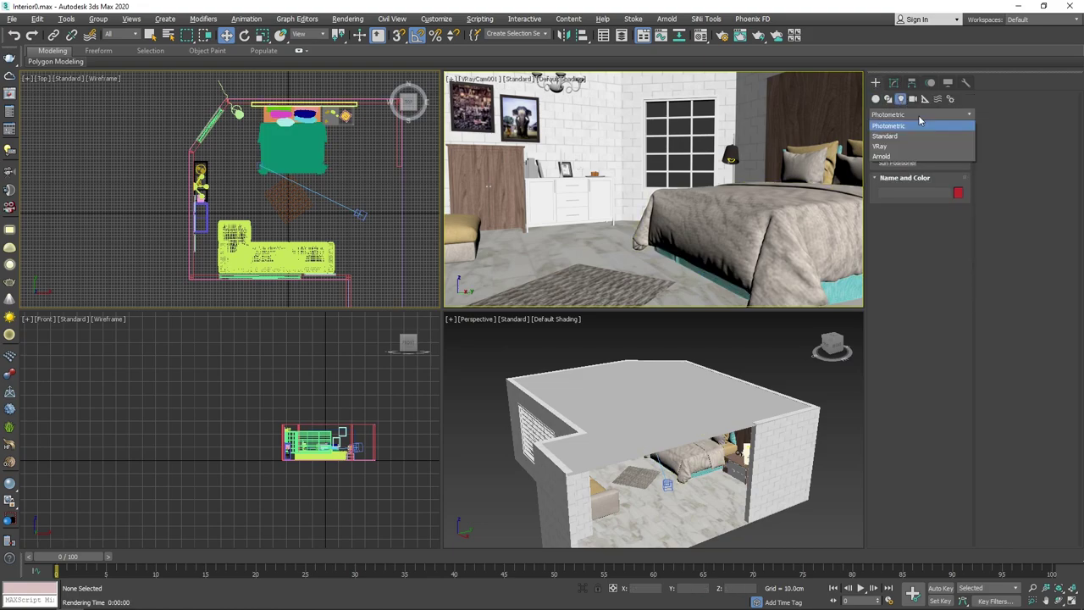
pyautogui.click(889, 149)
pyautogui.click(942, 163)
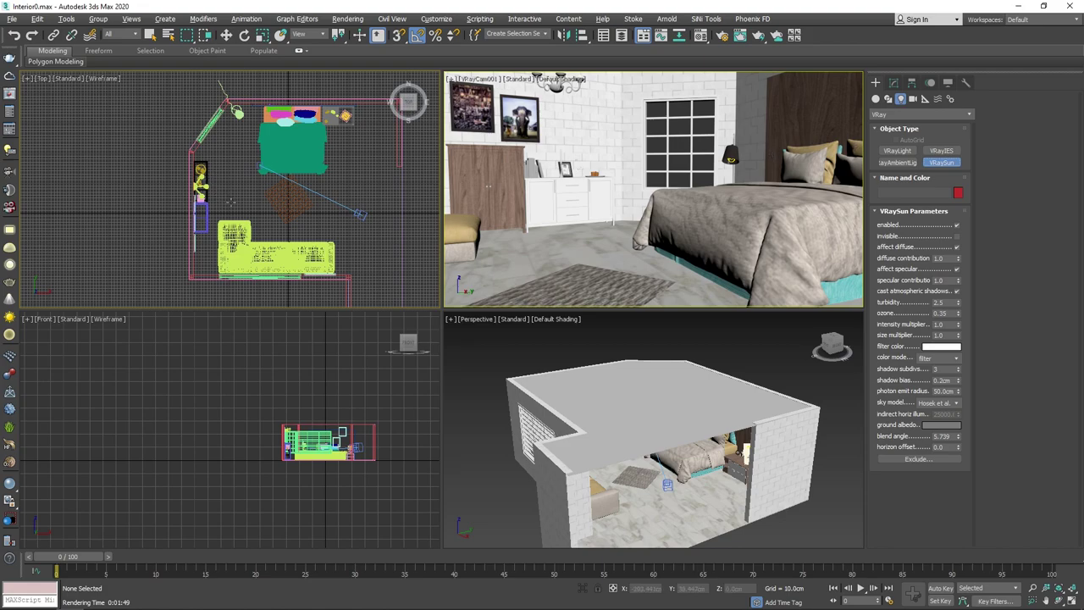
pyautogui.moveTo(230, 202); pyautogui.dragTo(288, 259, button='middle')
pyautogui.scroll(-2, 231, 236)
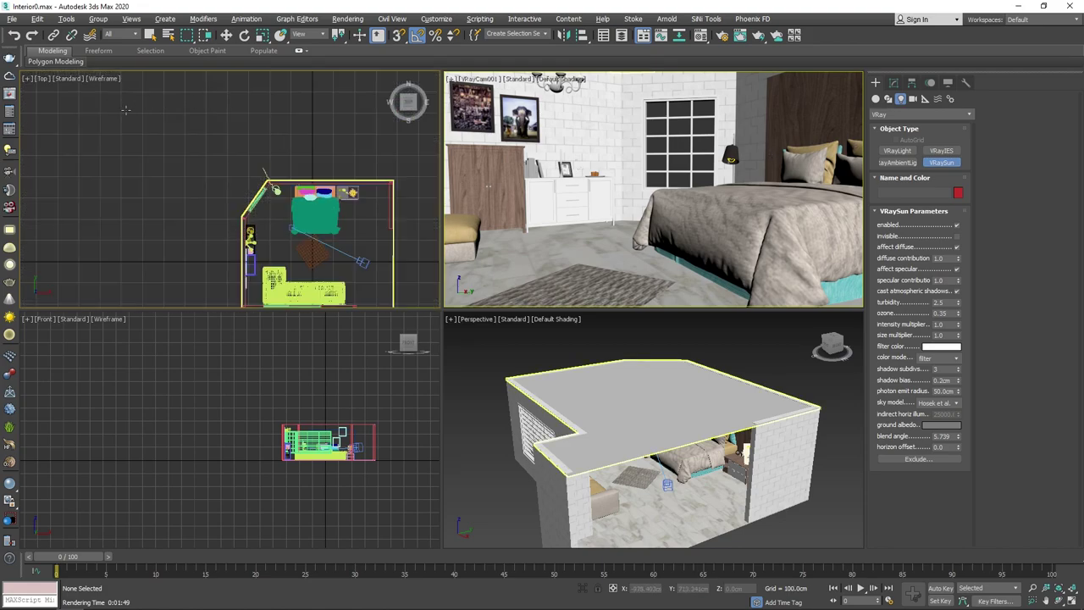
pyautogui.moveTo(120, 102); pyautogui.dragTo(343, 255)
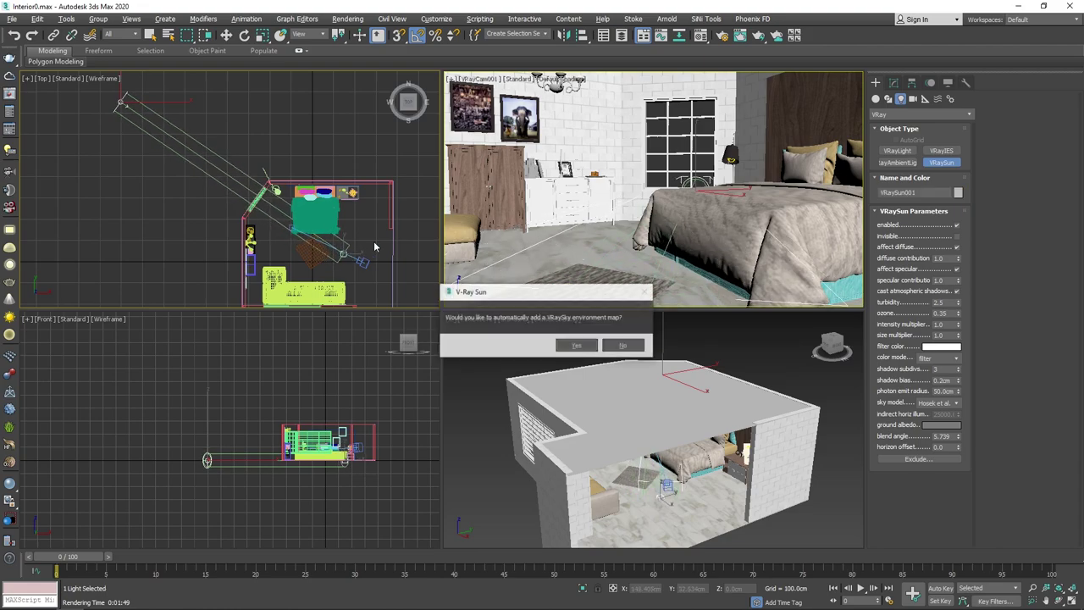
pyautogui.click(578, 347)
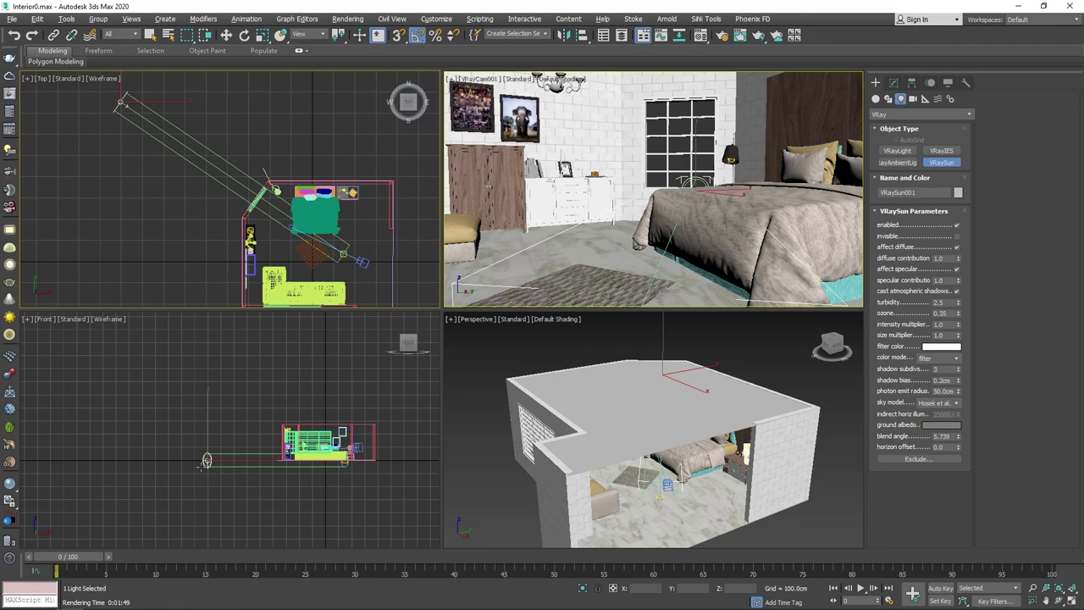
# Step: Raise the sun to about 436 cm and shift it outward to about X -1038, Y 725 cm
pyautogui.press('w')
pyautogui.moveTo(208, 425); pyautogui.dragTo(212, 370)
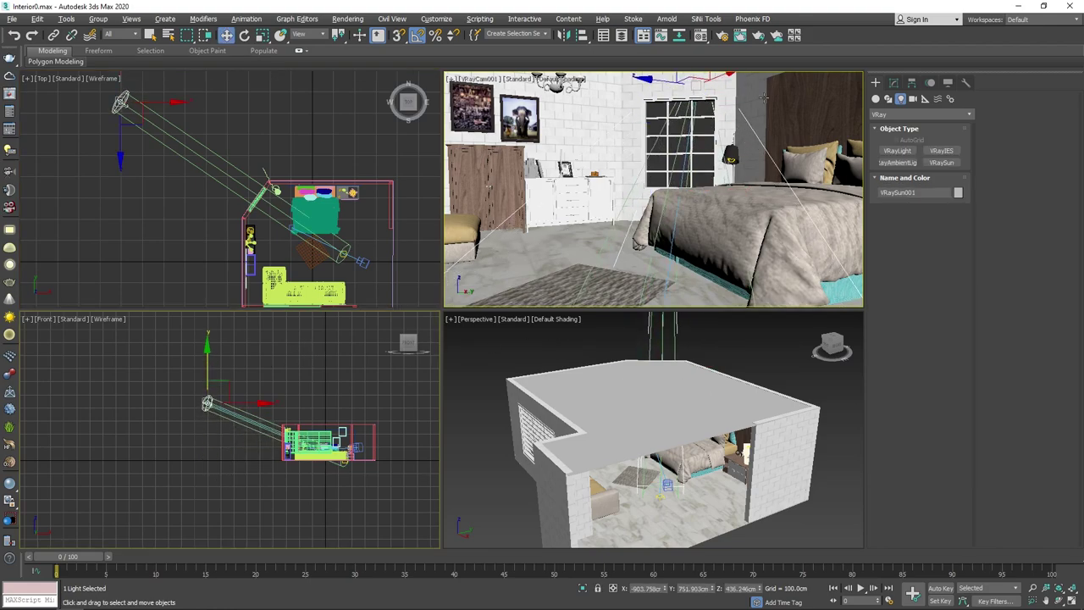
pyautogui.moveTo(179, 115); pyautogui.dragTo(185, 144, button='middle')
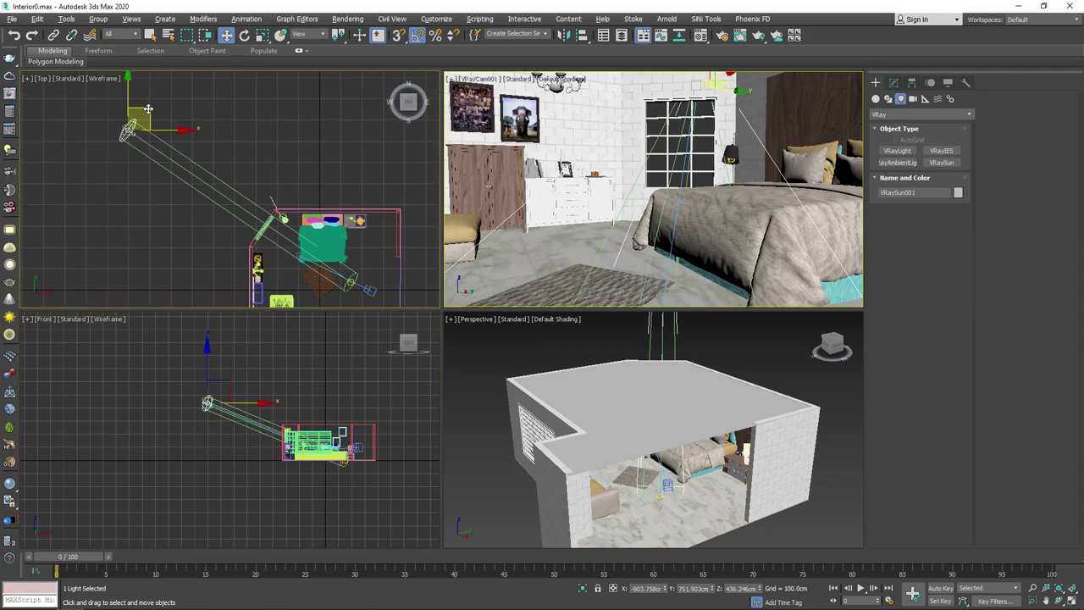
pyautogui.moveTo(147, 107); pyautogui.dragTo(119, 113)
# Step: Test-render the sunlit camera view, reducing the size to 480x270, and clear away the render setup and messages windows
pyautogui.rightClick(684, 221)
pyautogui.hotkey('shift', 'q')
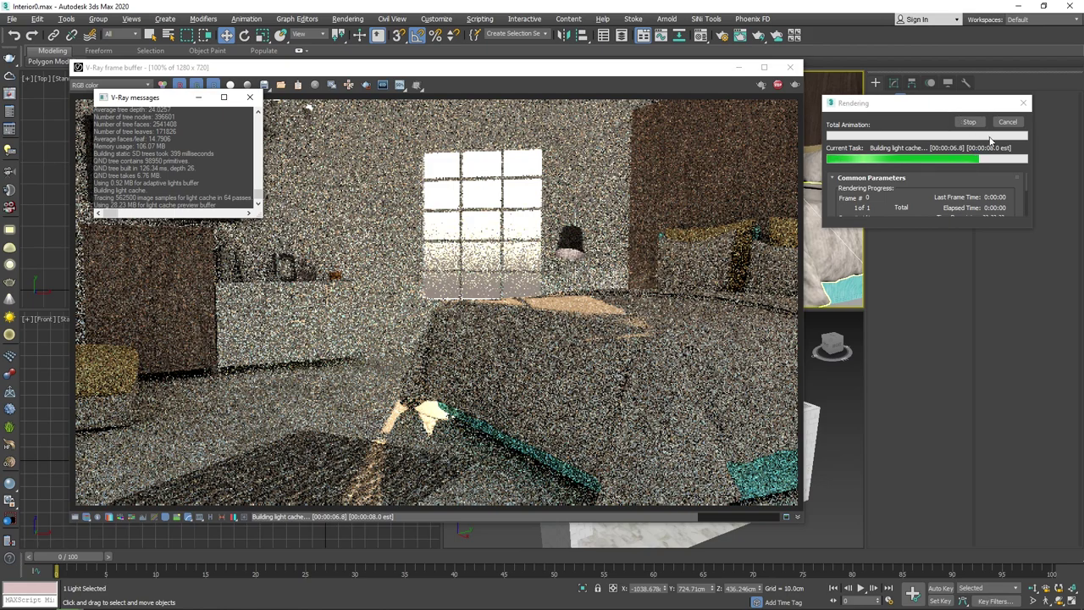
pyautogui.click(1007, 121)
pyautogui.moveTo(378, 145); pyautogui.dragTo(770, 173)
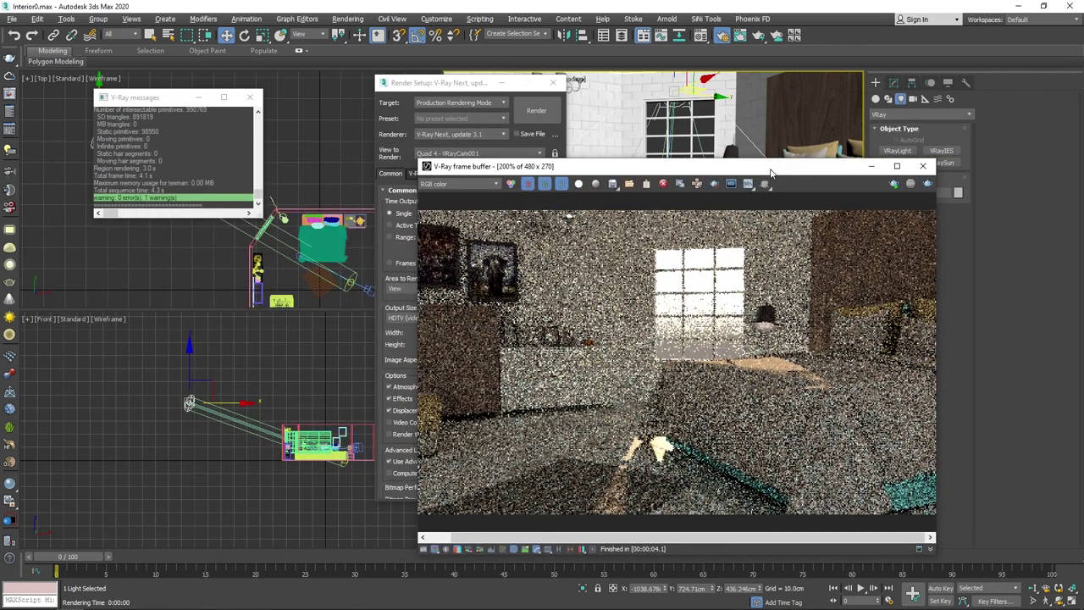
pyautogui.click(548, 94)
pyautogui.click(552, 82)
pyautogui.click(249, 96)
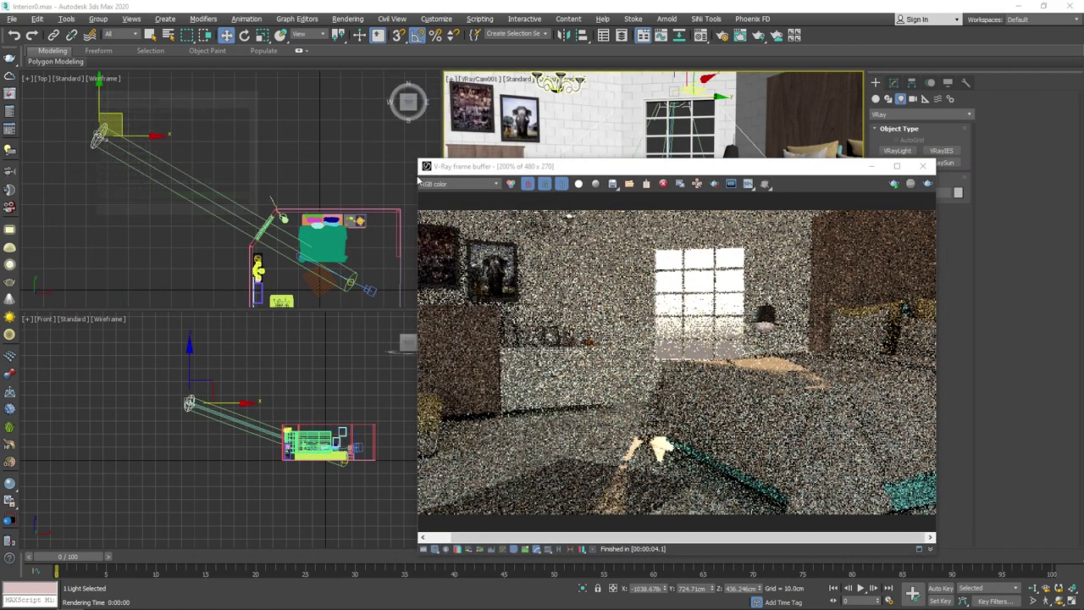
# Step: Start interactive rendering and move the camera over the sofa to about X -63, Y -188 cm, facing the bed
pyautogui.moveTo(366, 293); pyautogui.dragTo(359, 213, button='middle')
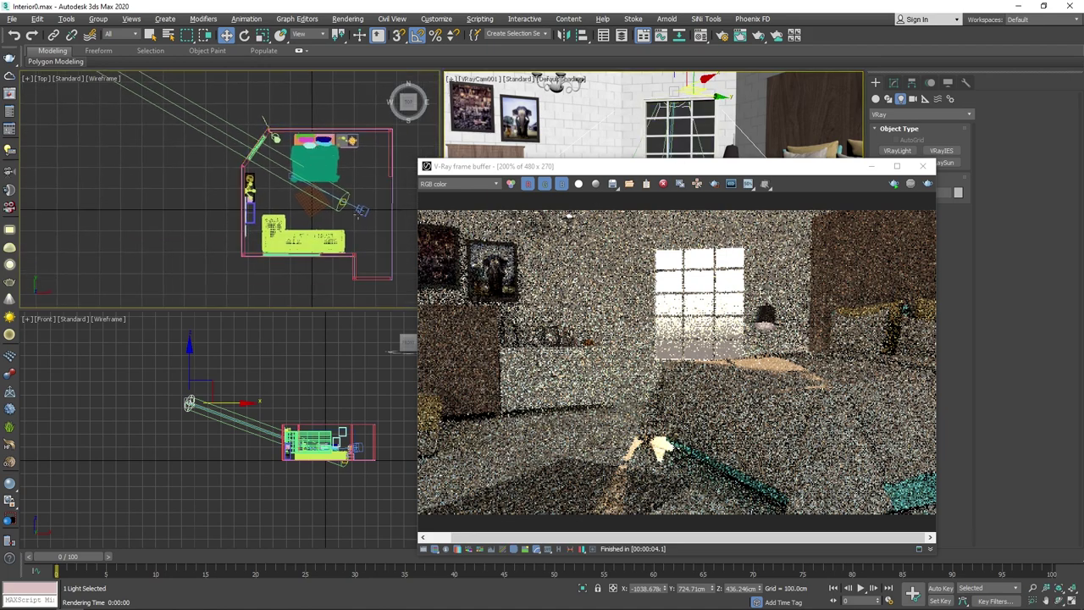
pyautogui.click(363, 209)
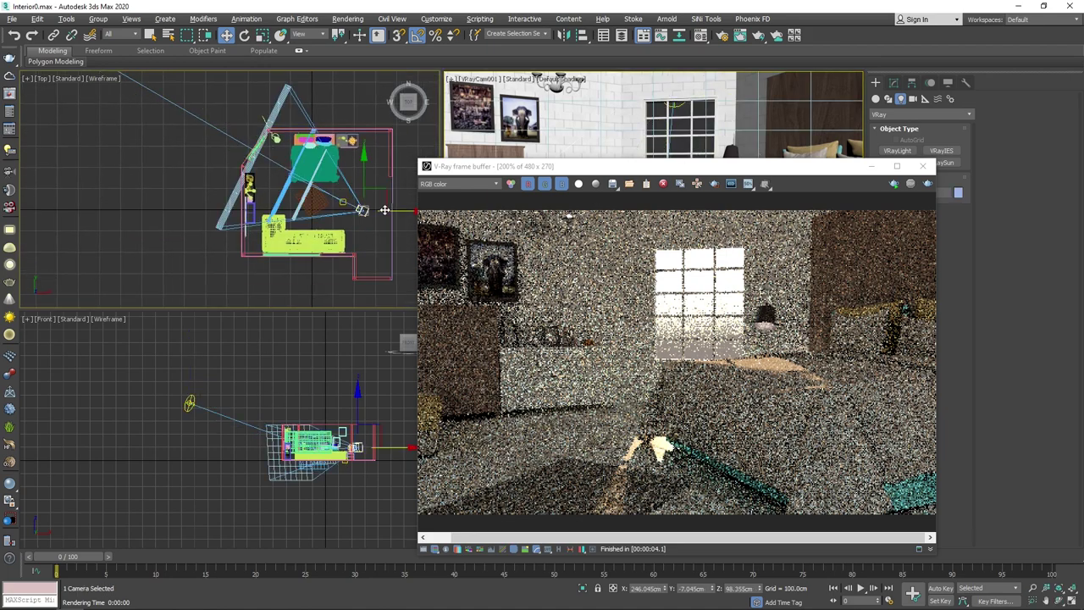
pyautogui.click(894, 184)
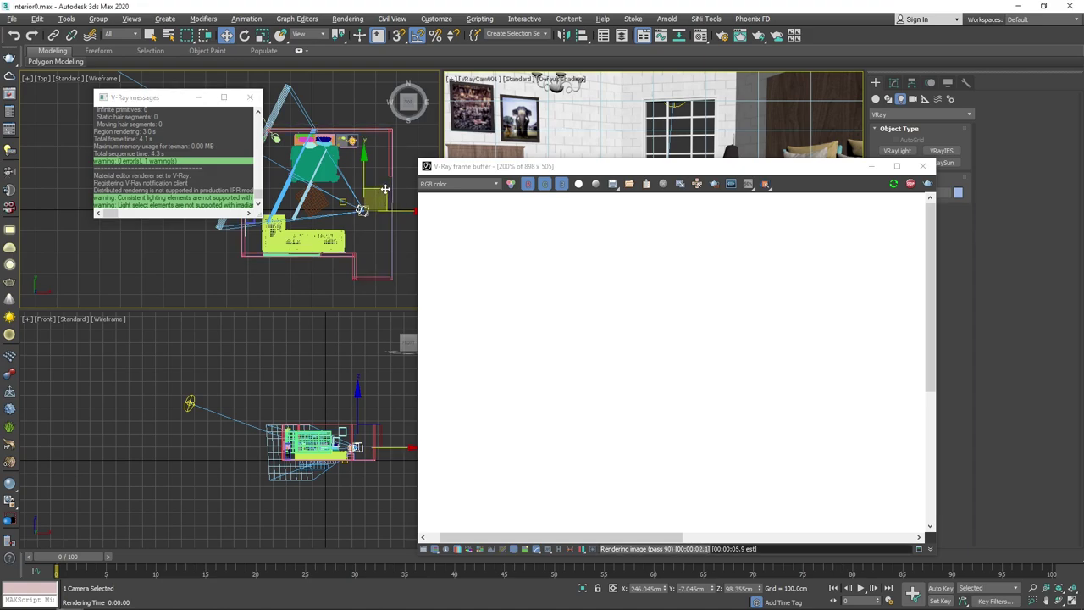
pyautogui.moveTo(386, 188); pyautogui.dragTo(323, 226)
pyautogui.rightClick(641, 130)
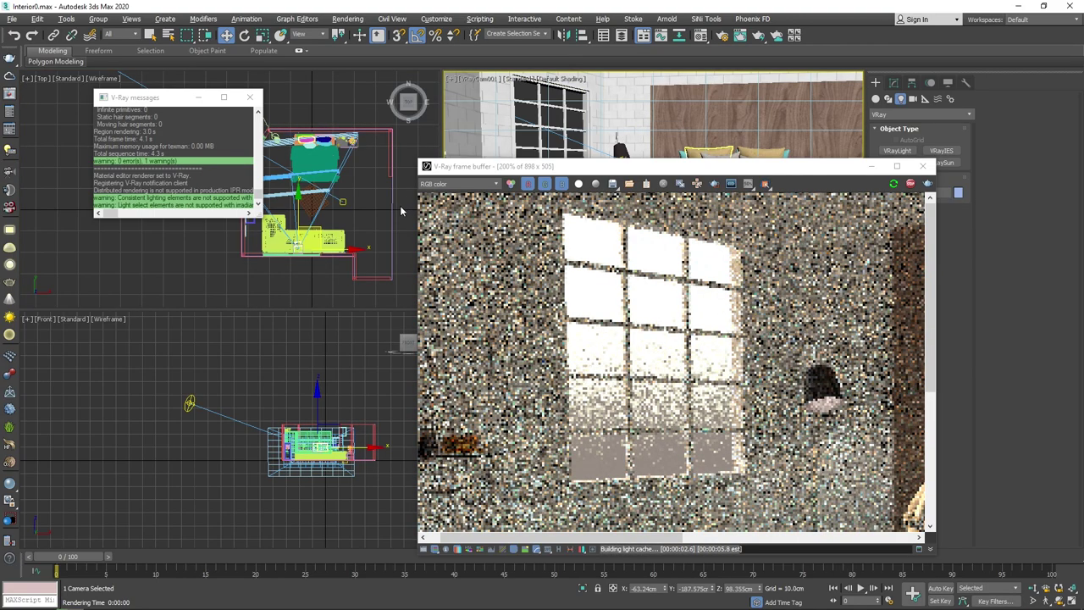
pyautogui.scroll(-3, 523, 285)
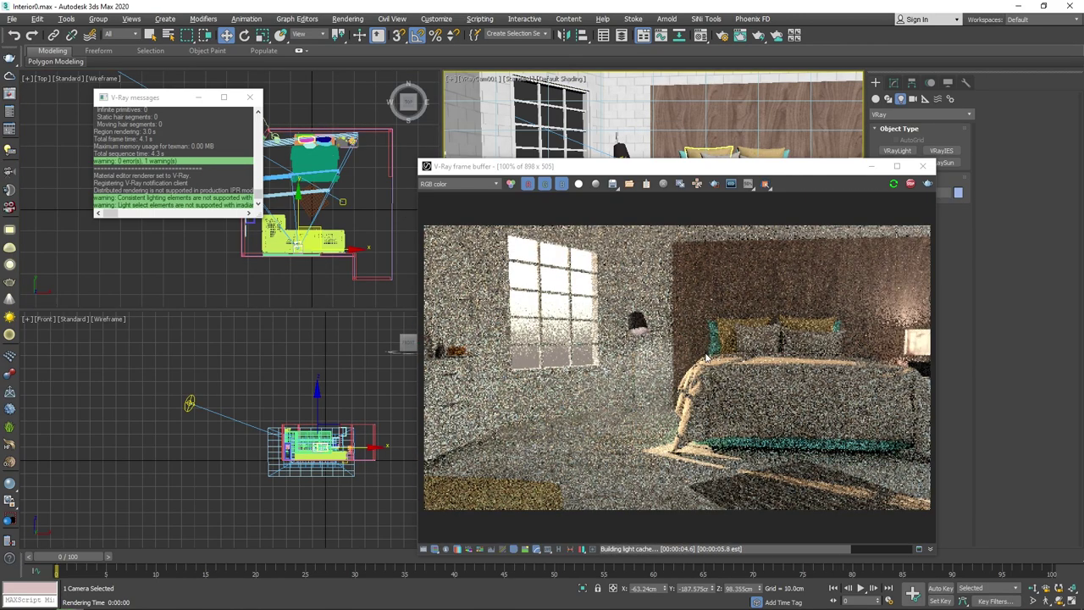
# Step: Shift the camera sideways toward the window-side end of the sofa and raise its target to about Z 87 cm
pyautogui.rightClick(339, 212)
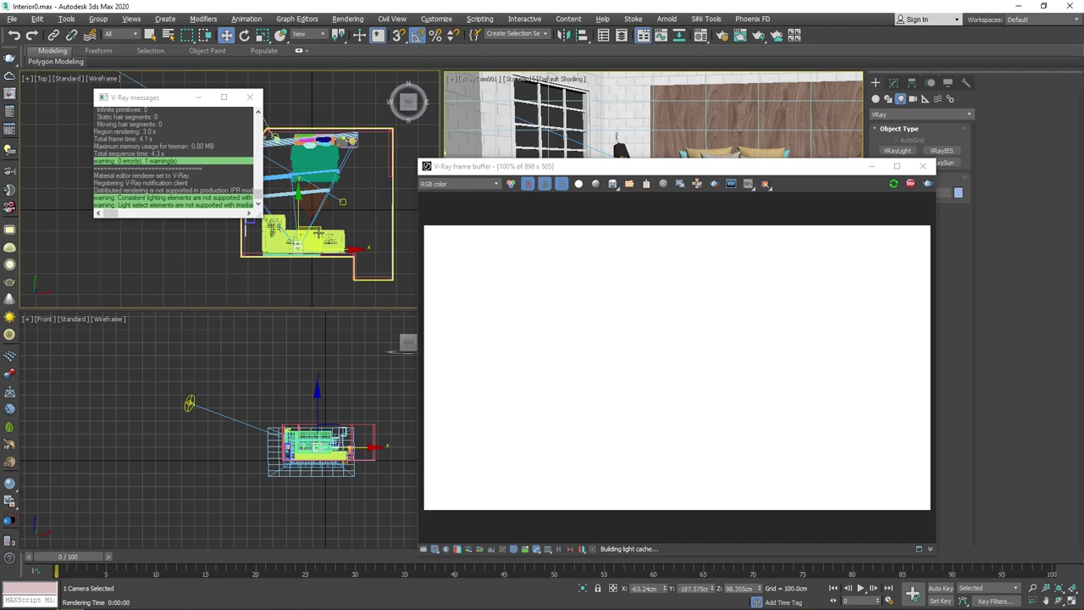
pyautogui.moveTo(317, 227); pyautogui.dragTo(282, 228)
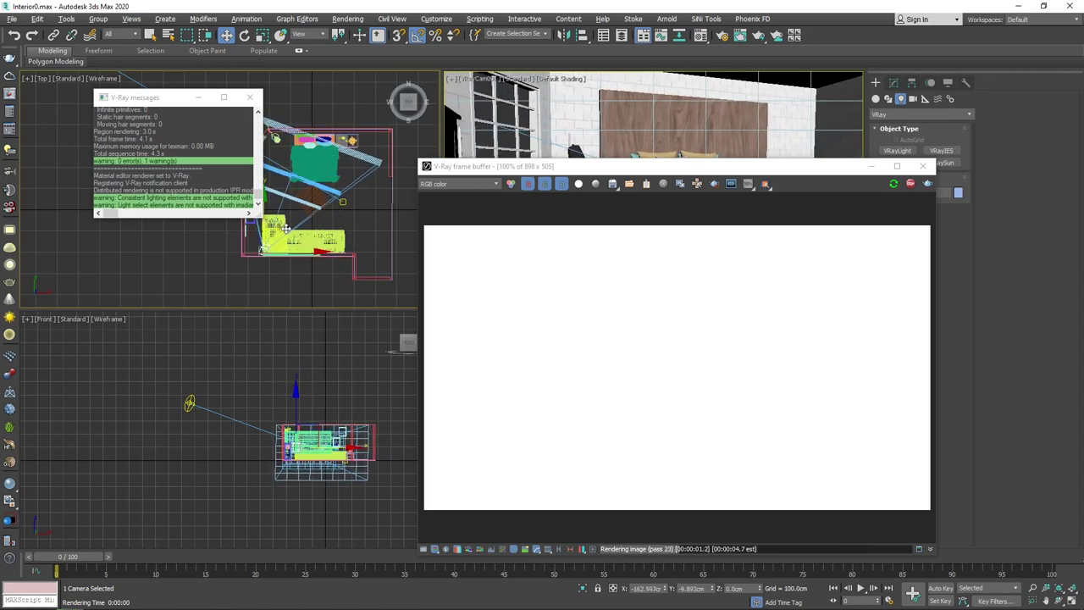
pyautogui.rightClick(693, 109)
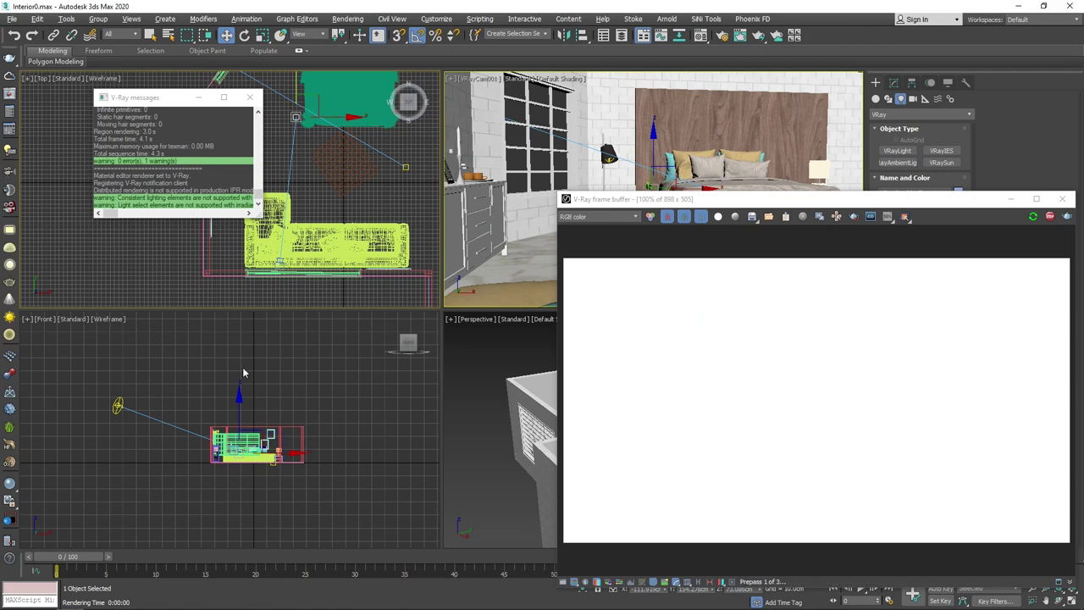
pyautogui.rightClick(242, 448)
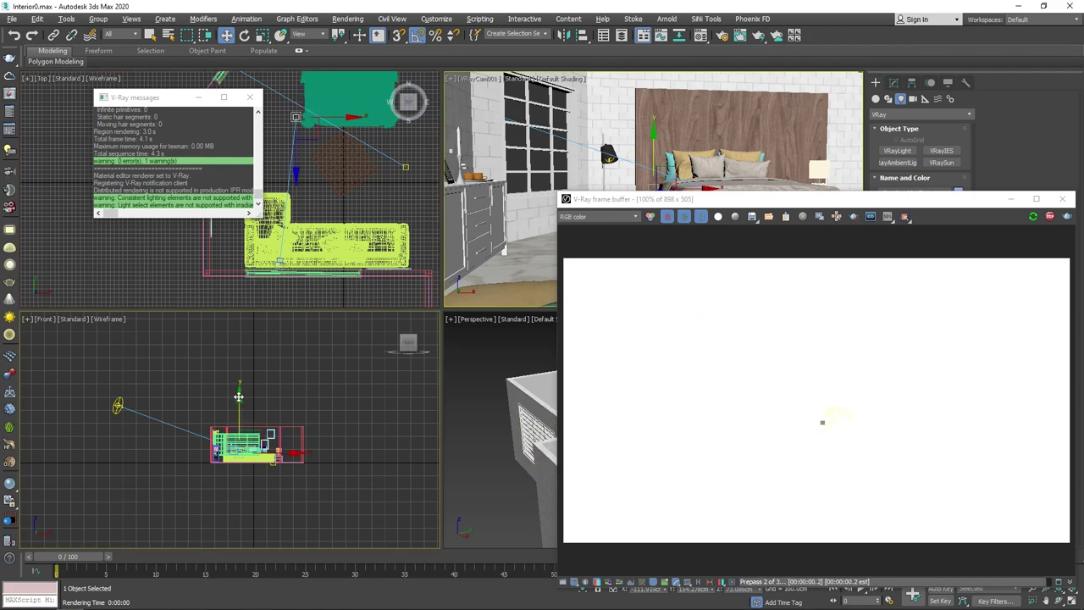
pyautogui.moveTo(239, 395); pyautogui.dragTo(239, 392)
pyautogui.rightClick(599, 126)
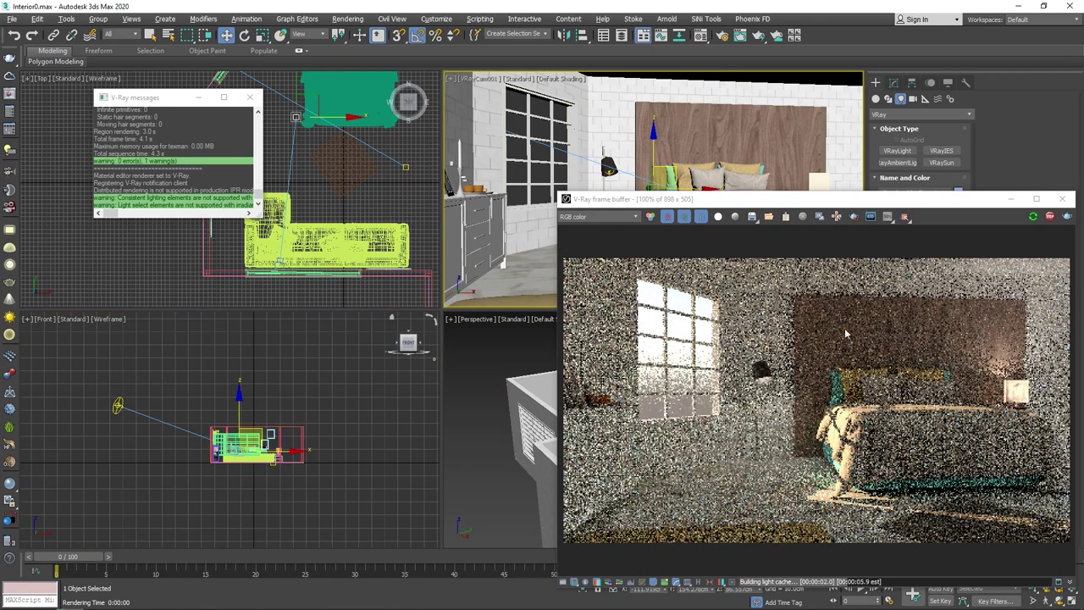
# Step: Cancel the test render of the reframed camera view and close the frame buffer
pyautogui.moveTo(834, 200); pyautogui.dragTo(456, 124)
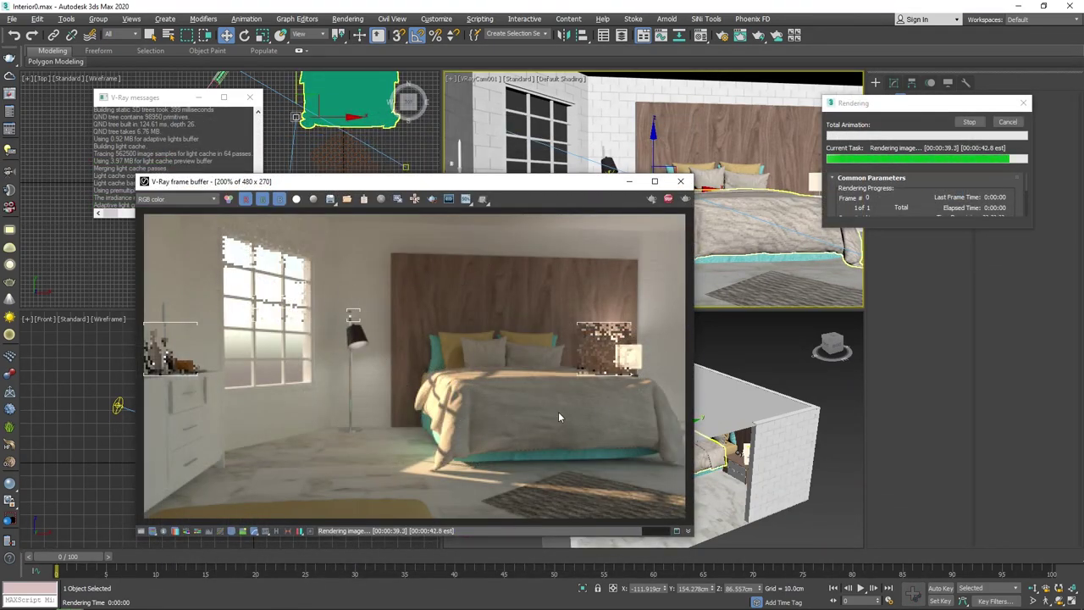
pyautogui.click(1007, 123)
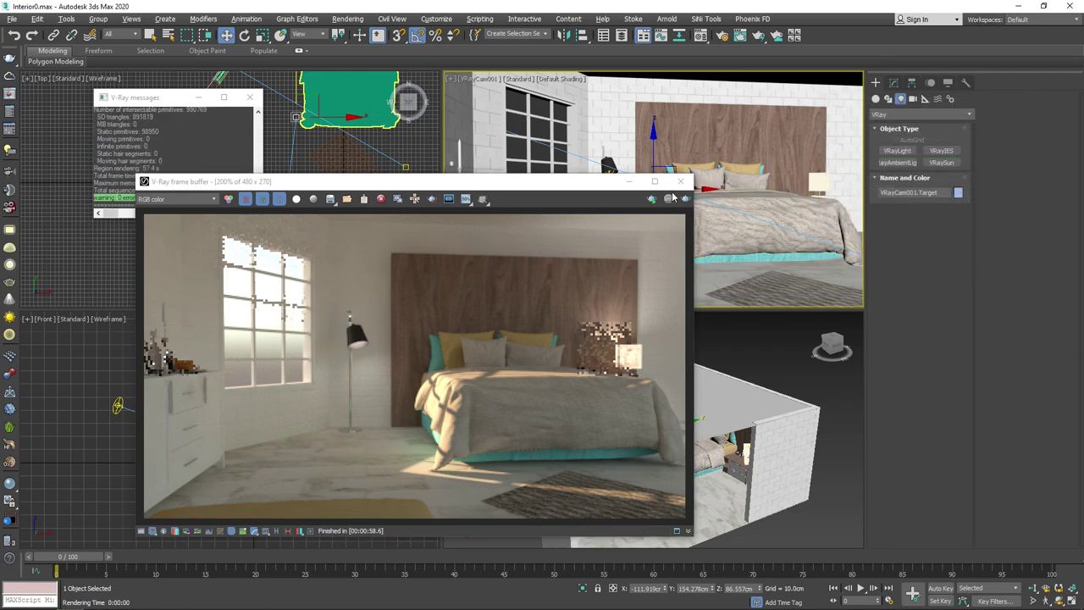
pyautogui.click(680, 181)
pyautogui.click(640, 154)
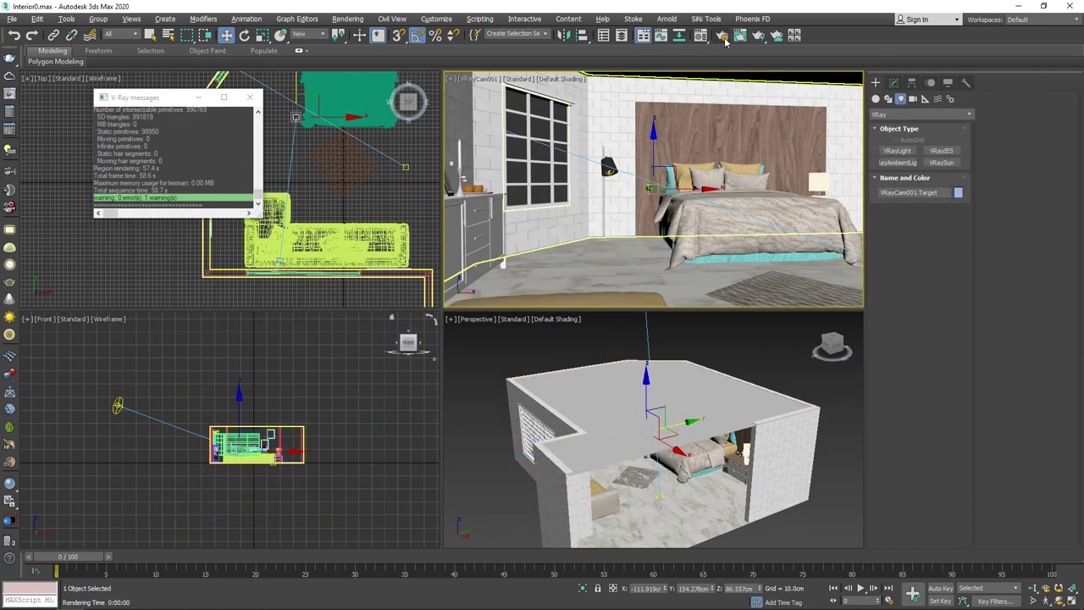
# Step: Bring up the V-Ray render settings and switch the Global switches to Advanced mode
pyautogui.press('F10')
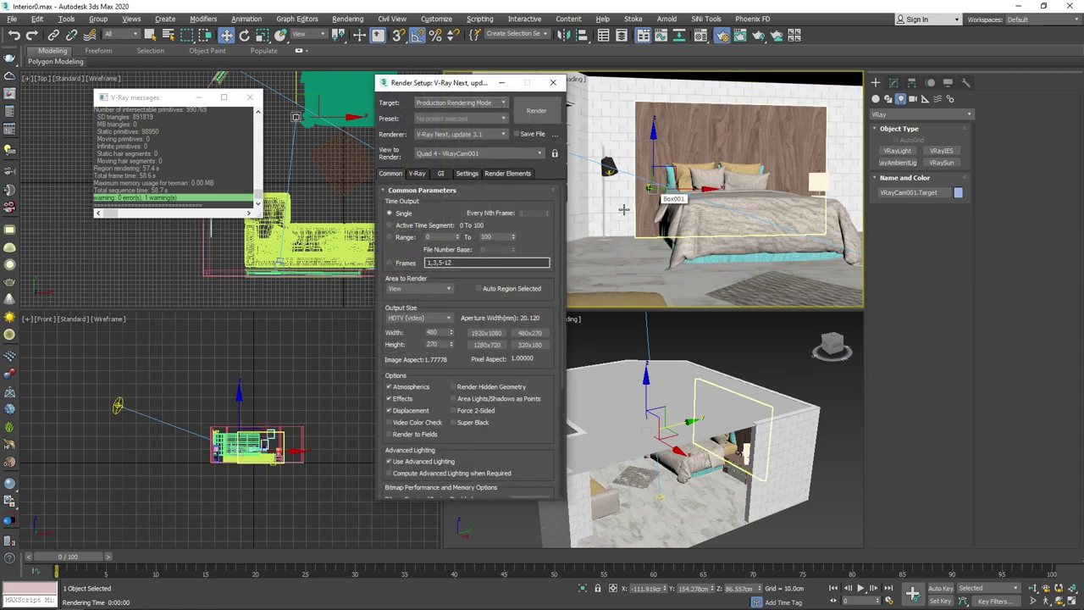
pyautogui.click(419, 174)
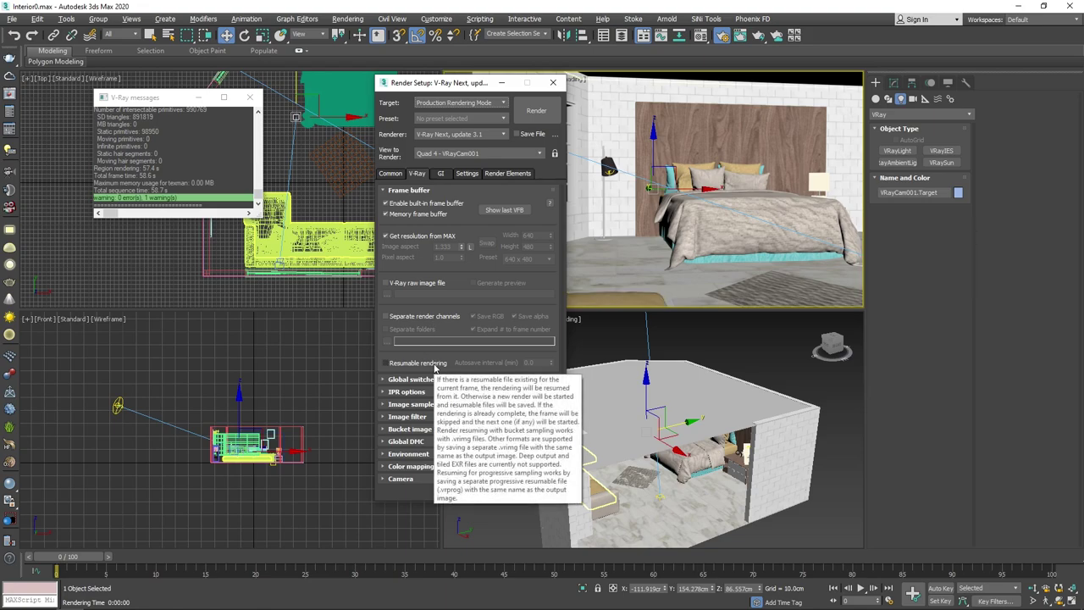
pyautogui.click(426, 378)
pyautogui.scroll(-3, 469, 372)
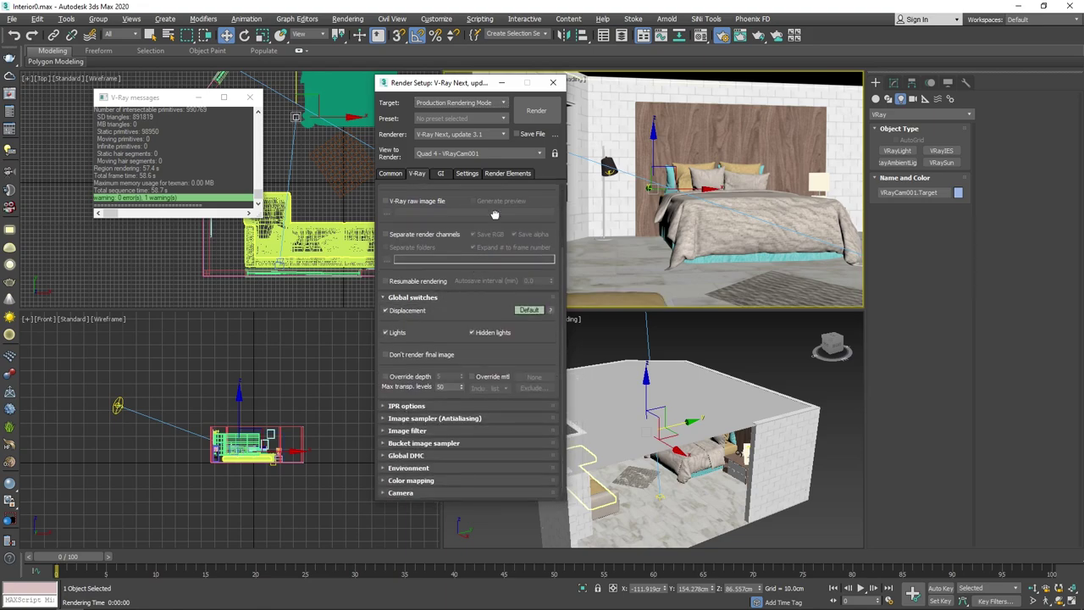
pyautogui.click(528, 311)
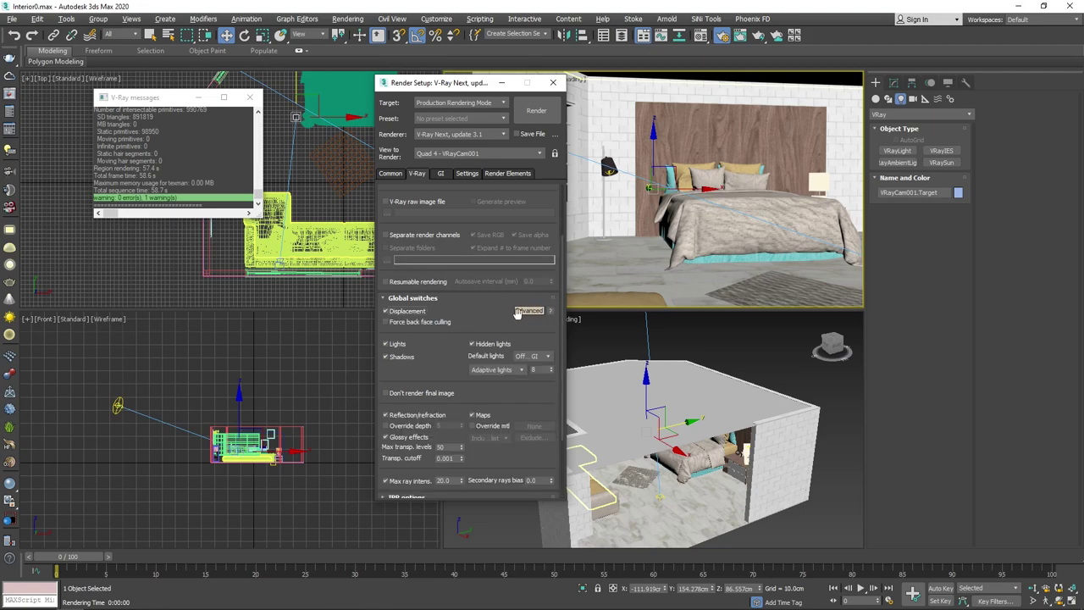
# Step: Switch the Global illumination, Irradiance map and Light cache settings to Advanced mode
pyautogui.click(441, 174)
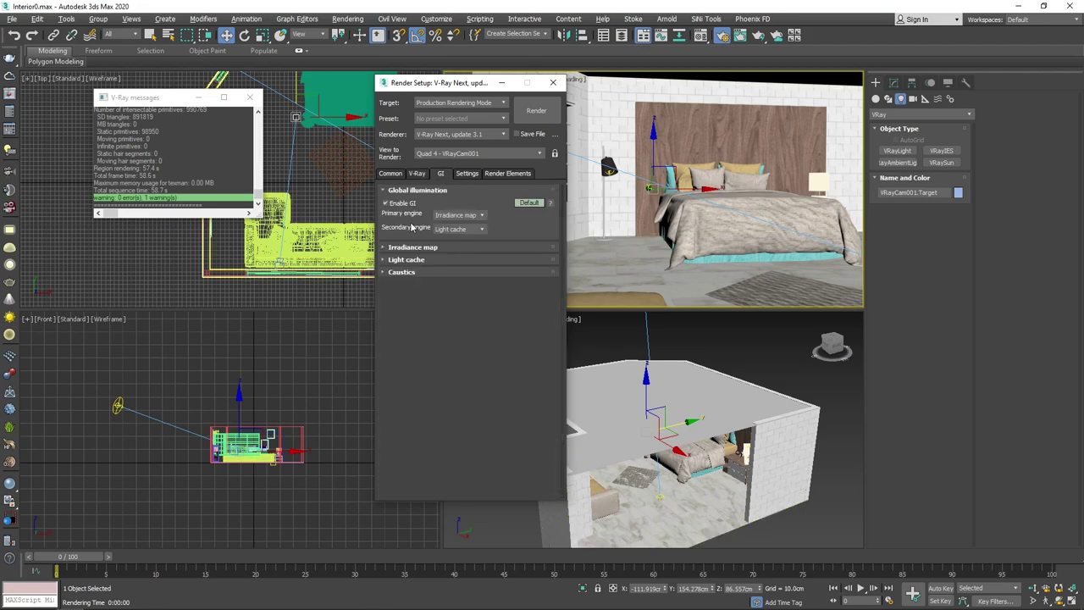
pyautogui.click(525, 204)
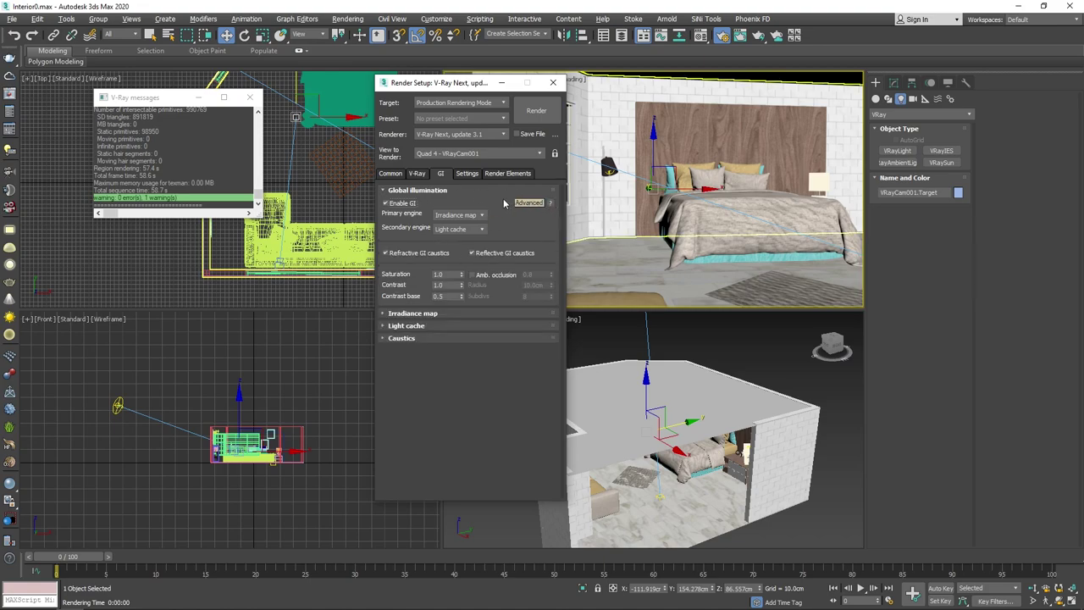
pyautogui.click(471, 314)
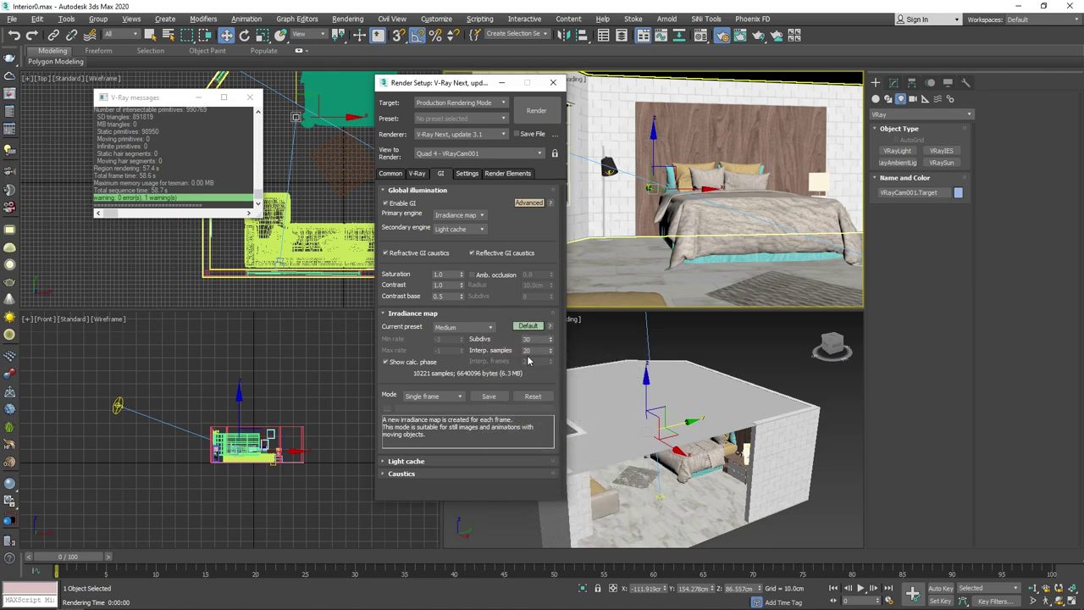
pyautogui.click(527, 326)
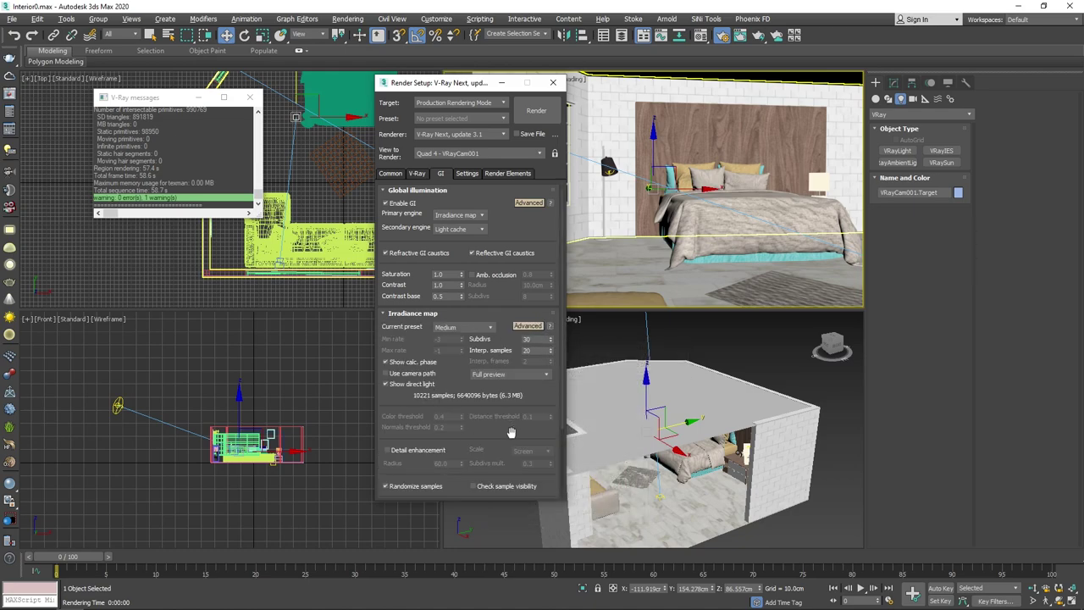
pyautogui.scroll(-3, 444, 495)
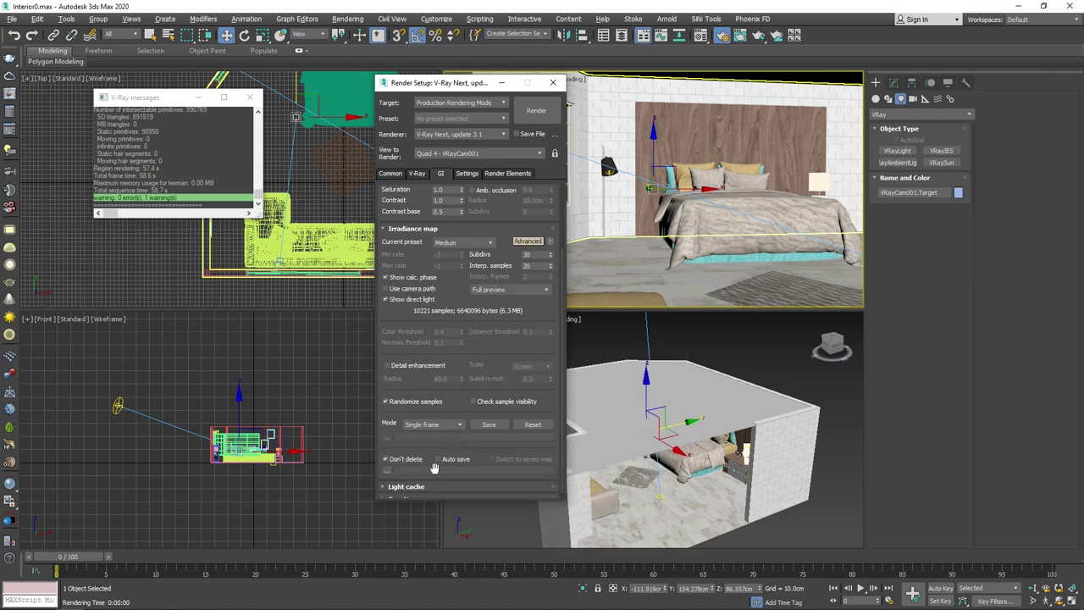
pyautogui.click(414, 486)
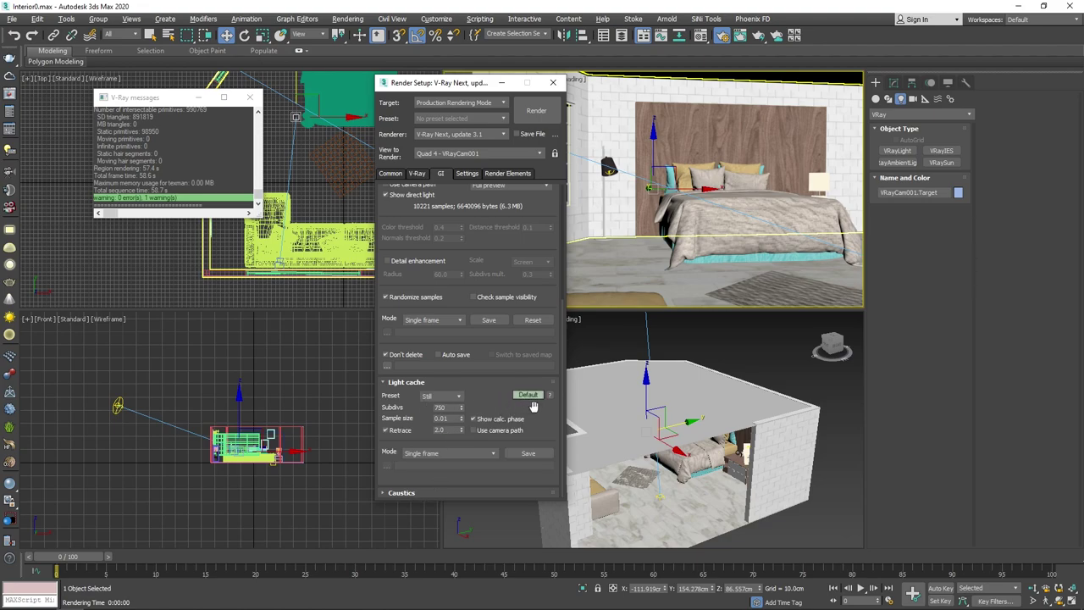
pyautogui.click(528, 395)
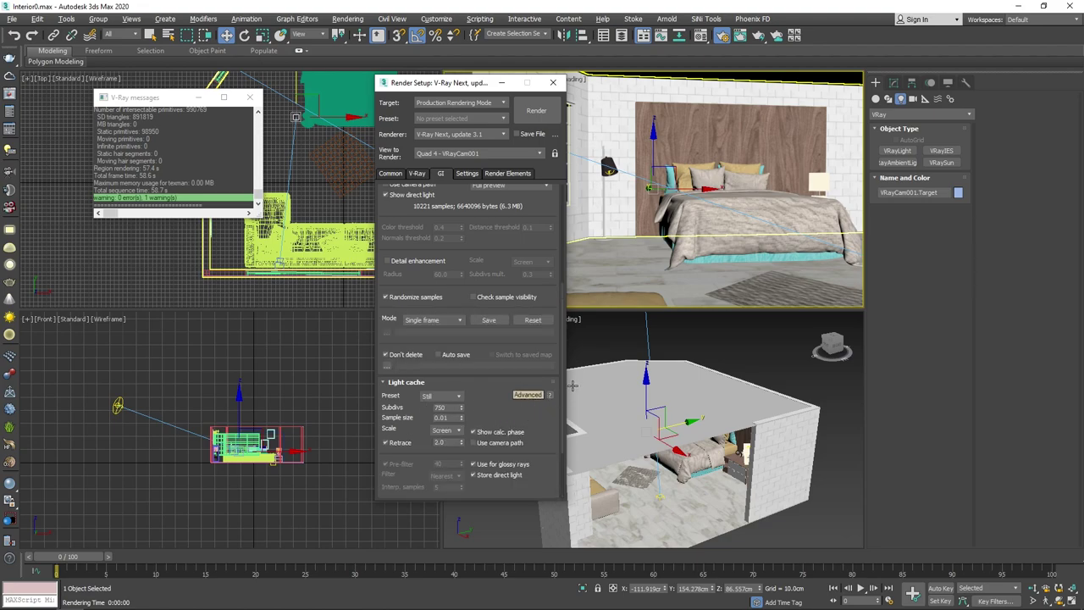
# Step: Enable the override material in the Global switches and assign Material #20 from the Material Editor to it as an instance
pyautogui.click(415, 174)
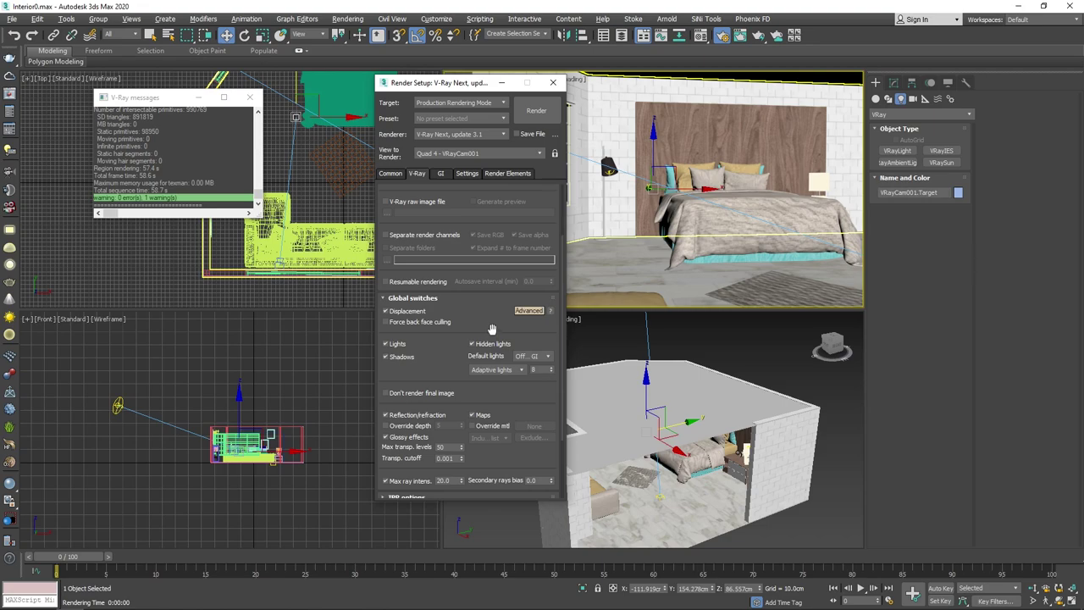
pyautogui.moveTo(492, 329); pyautogui.dragTo(496, 220)
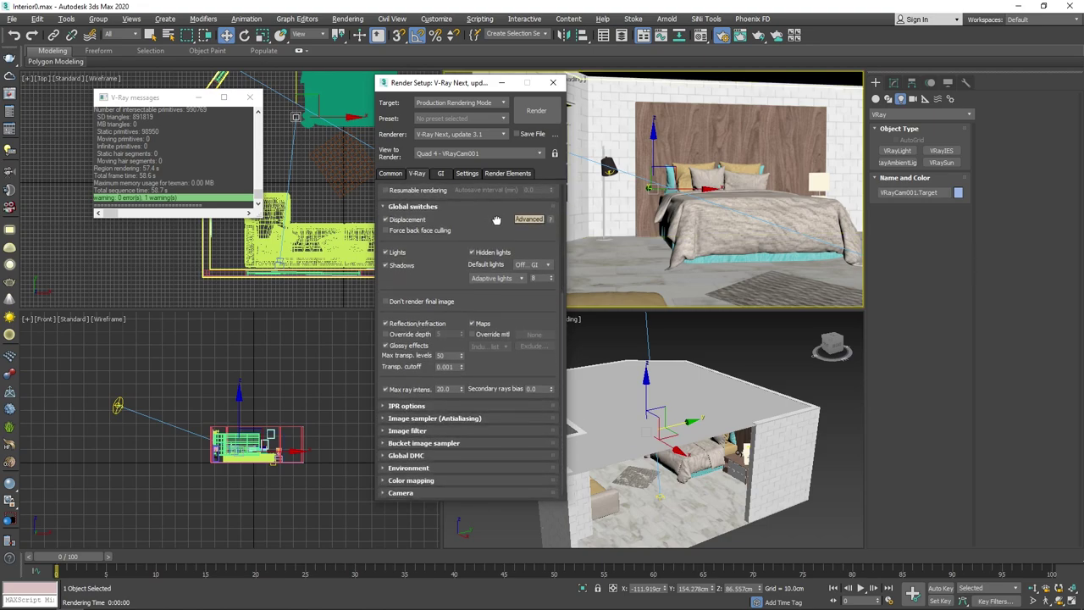
pyautogui.scroll(1, 474, 231)
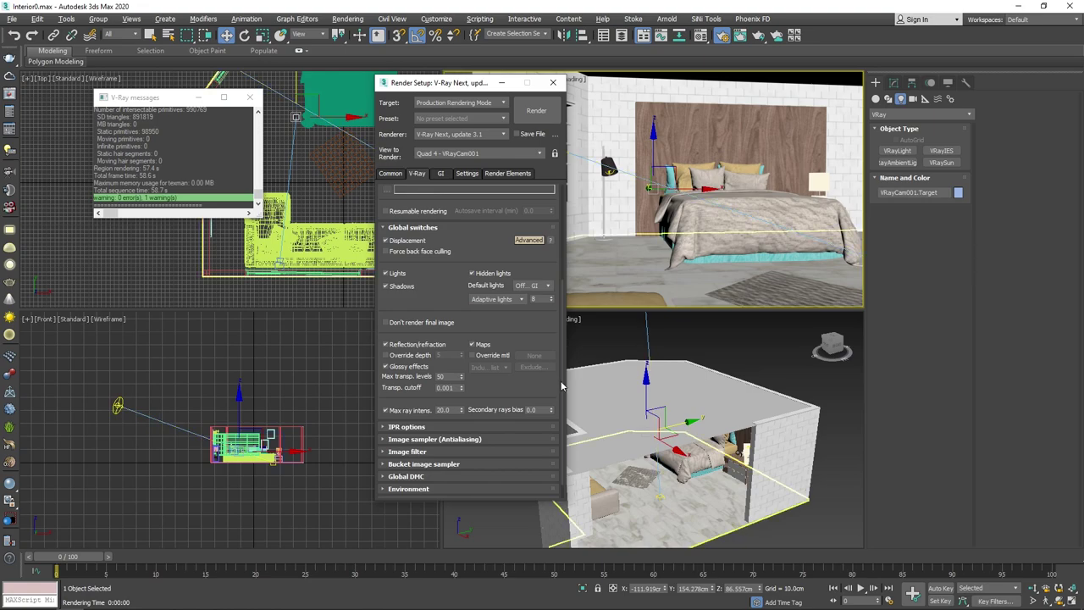
pyautogui.click(471, 356)
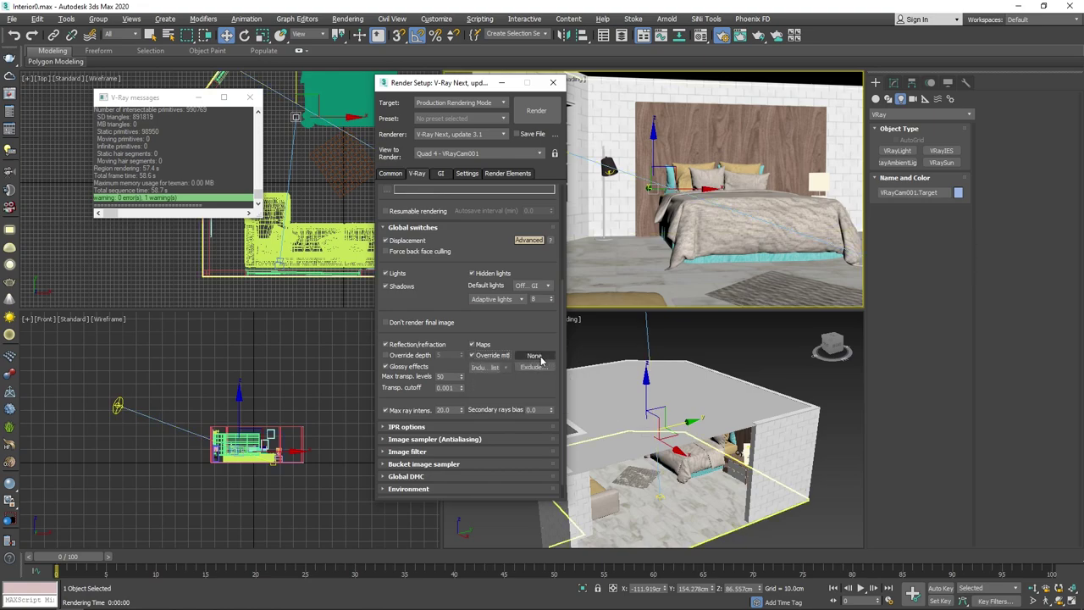
pyautogui.click(702, 36)
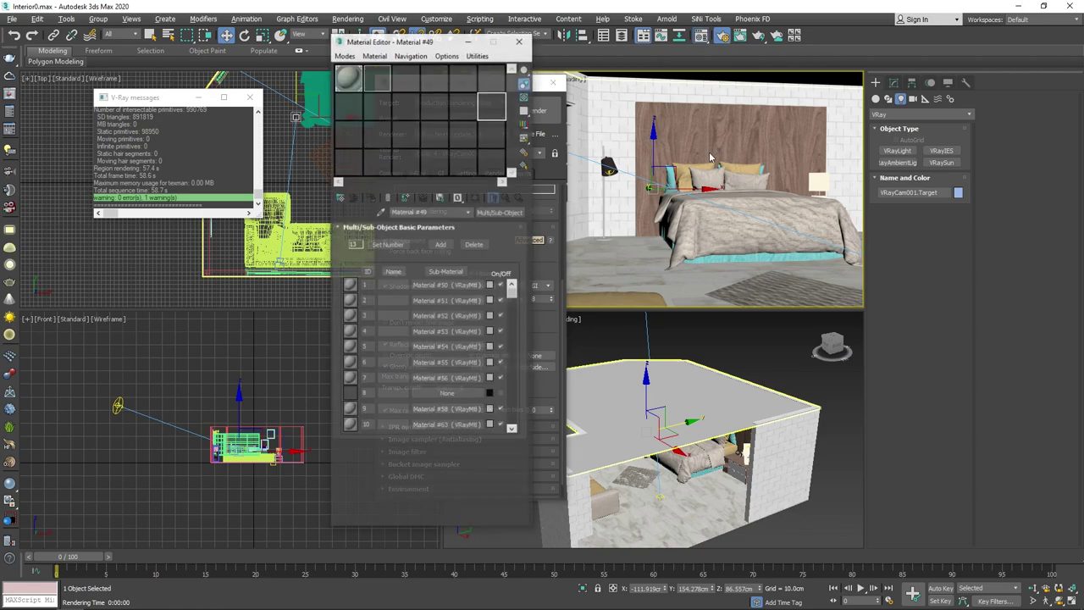
pyautogui.moveTo(437, 43); pyautogui.dragTo(264, 56)
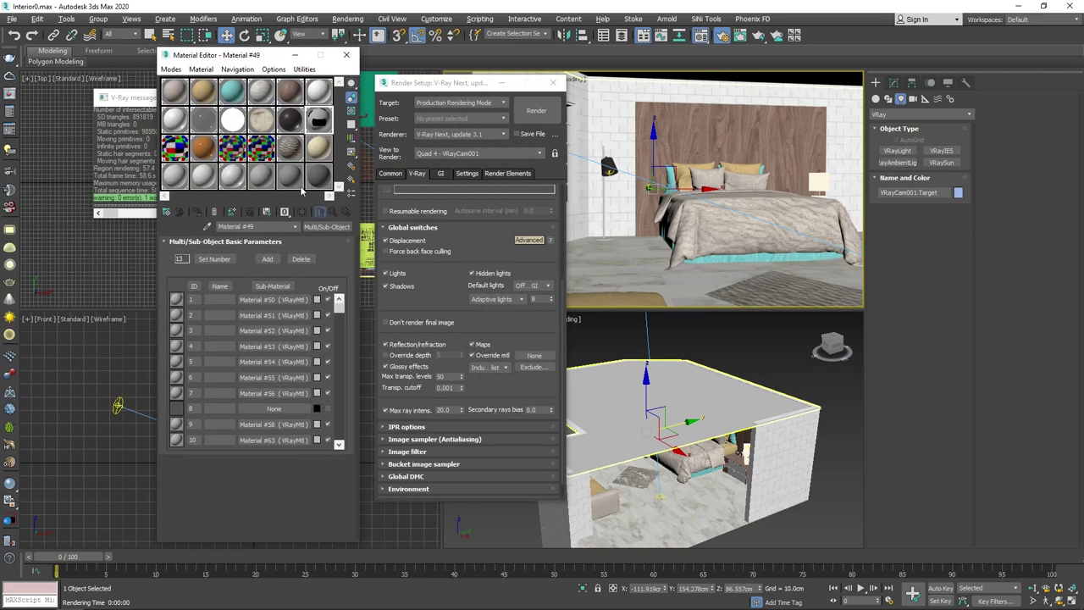
pyautogui.click(203, 176)
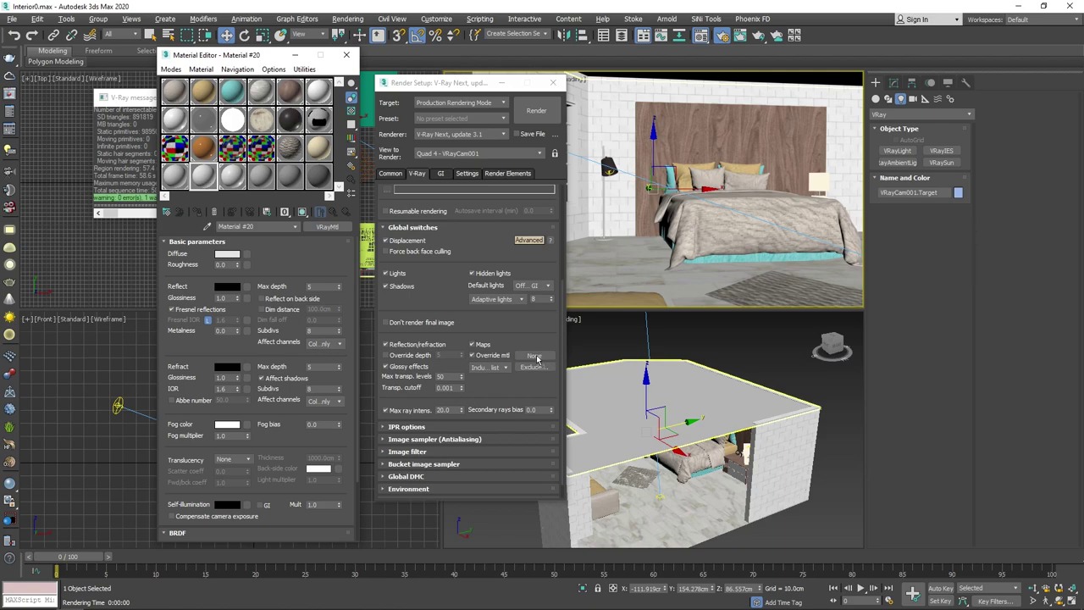
pyautogui.moveTo(537, 358); pyautogui.dragTo(535, 357)
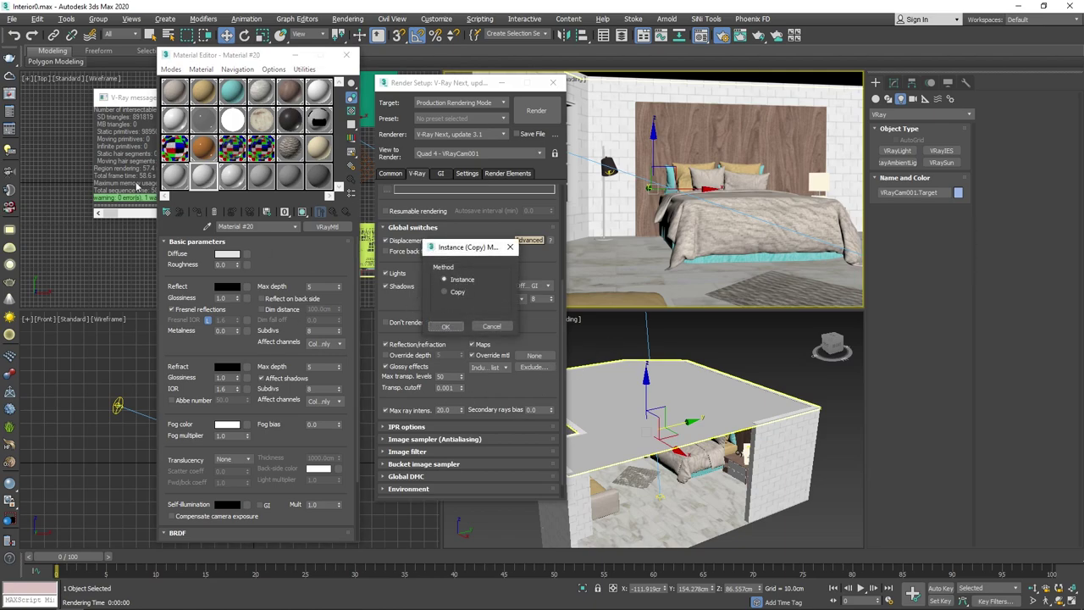
pyautogui.click(446, 326)
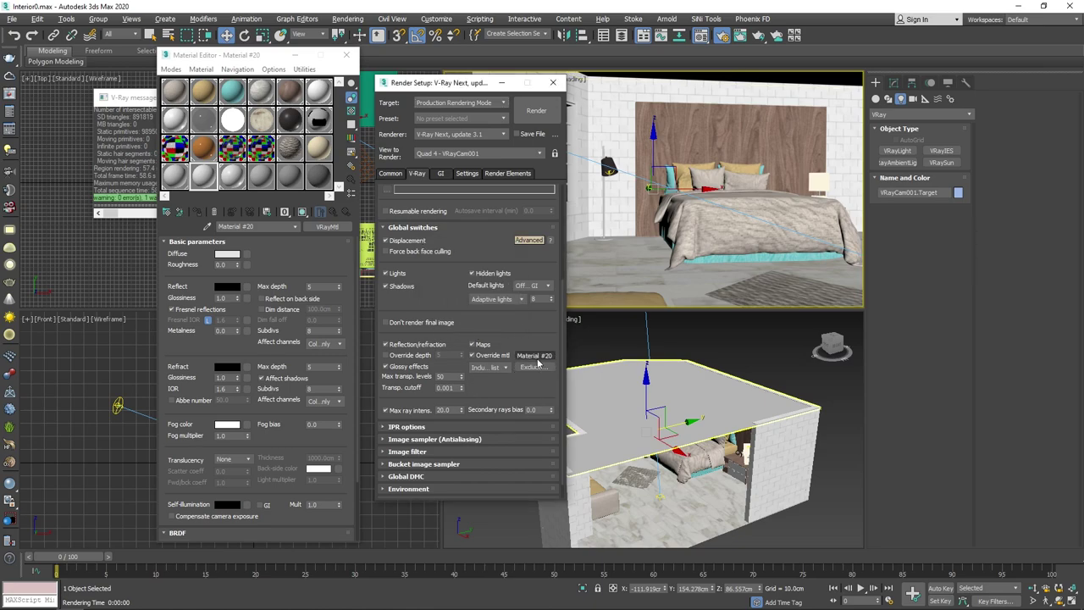
# Step: Adjust the diffuse colour of the override material, Material #20, to a light grey
pyautogui.click(227, 254)
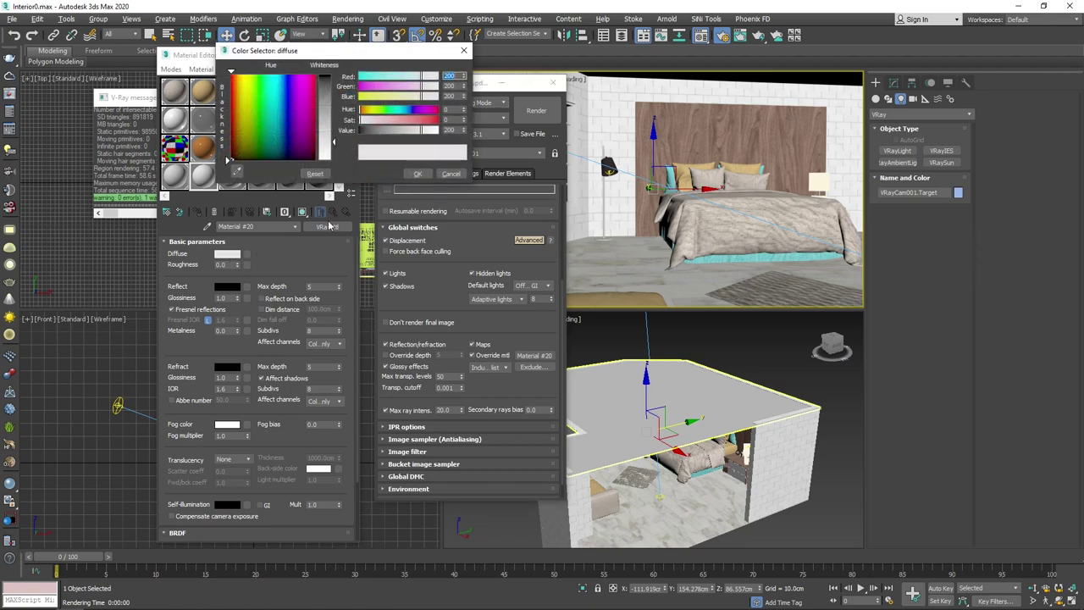
pyautogui.moveTo(333, 159); pyautogui.dragTo(337, 149)
pyautogui.click(421, 174)
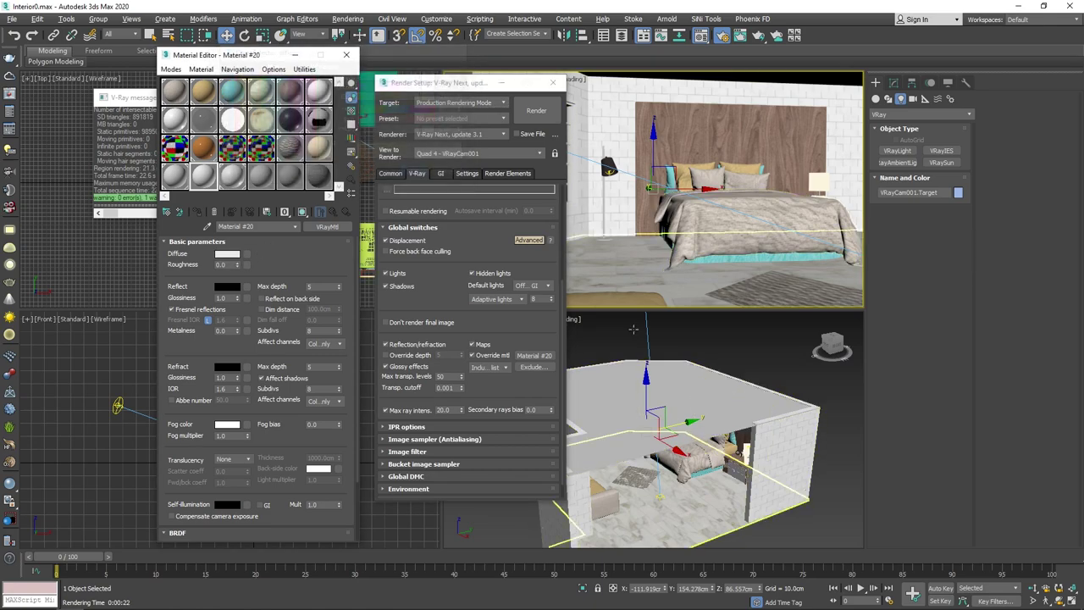
# Step: Test-render the camera view with the override material and close the frame buffer
pyautogui.click(537, 116)
pyautogui.moveTo(805, 209); pyautogui.dragTo(672, 151)
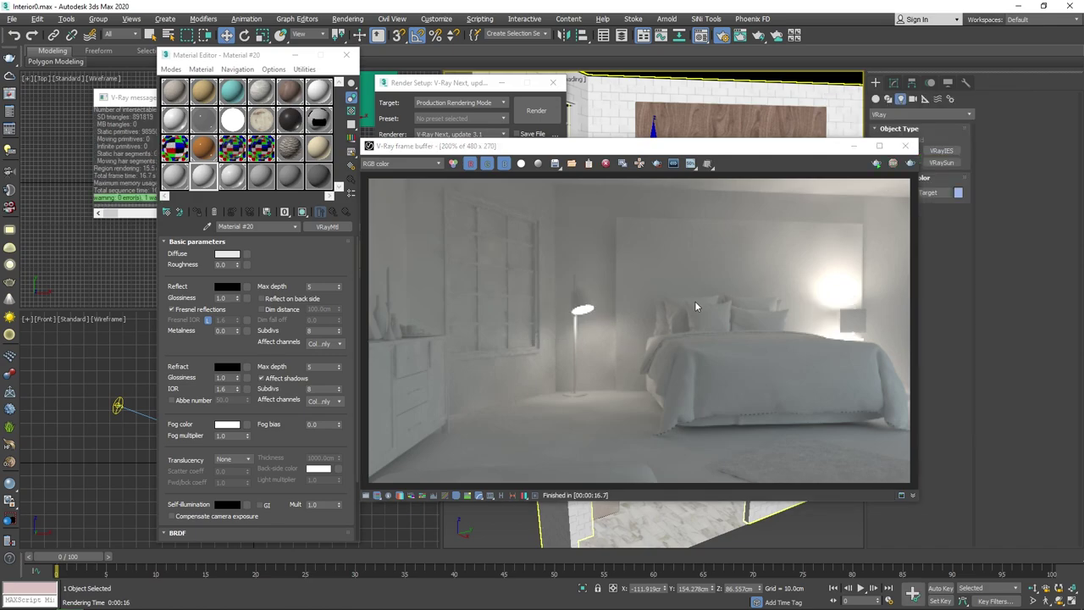
pyautogui.click(905, 148)
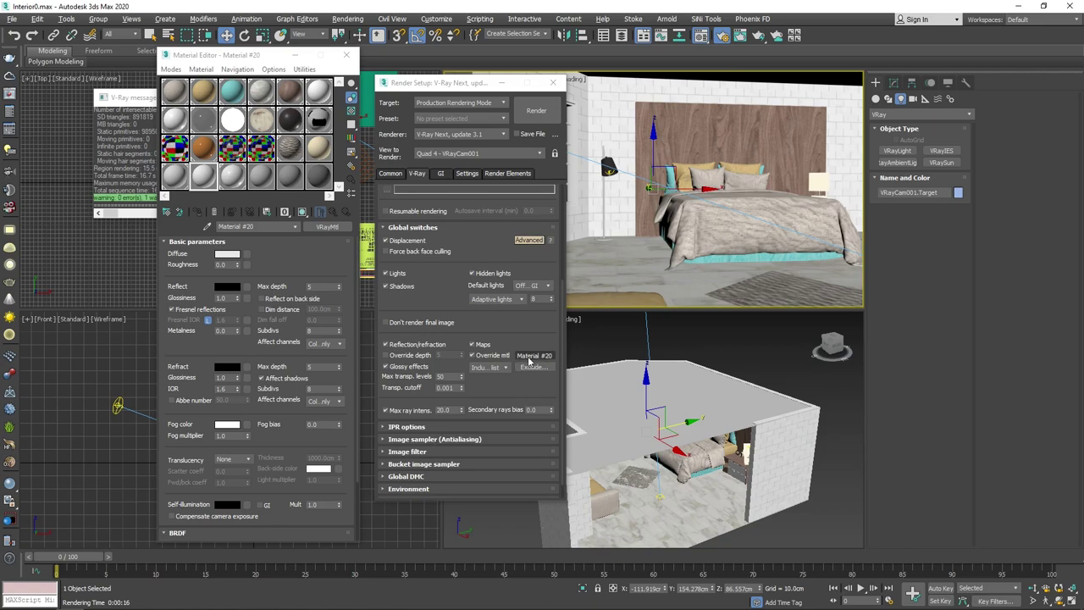
# Step: Disable the override material and test-render the camera view with the original materials, stopping the render early
pyautogui.click(471, 356)
pyautogui.click(536, 111)
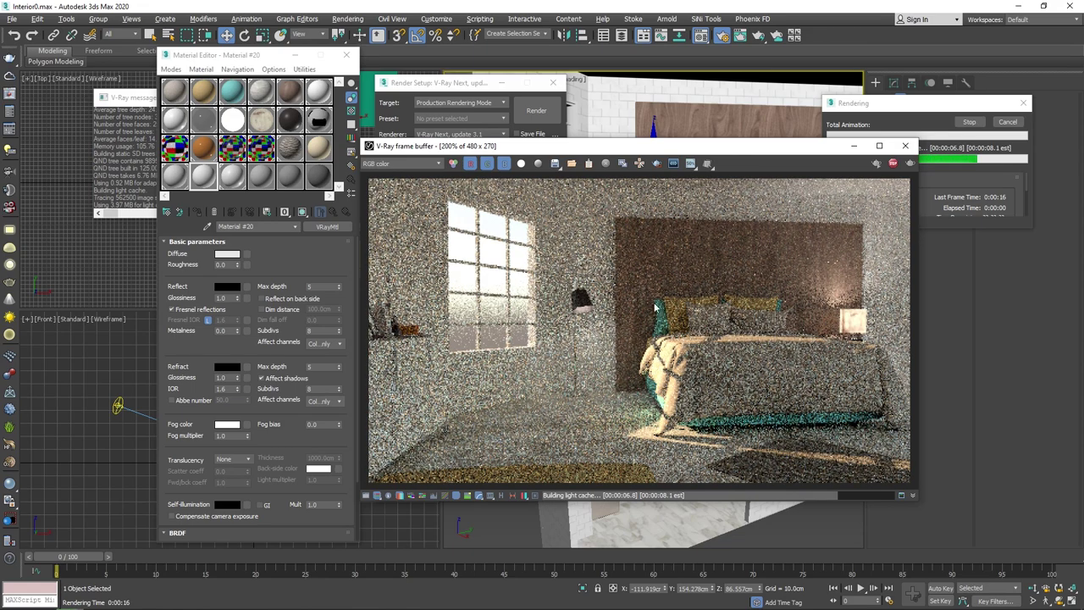
pyautogui.click(1002, 121)
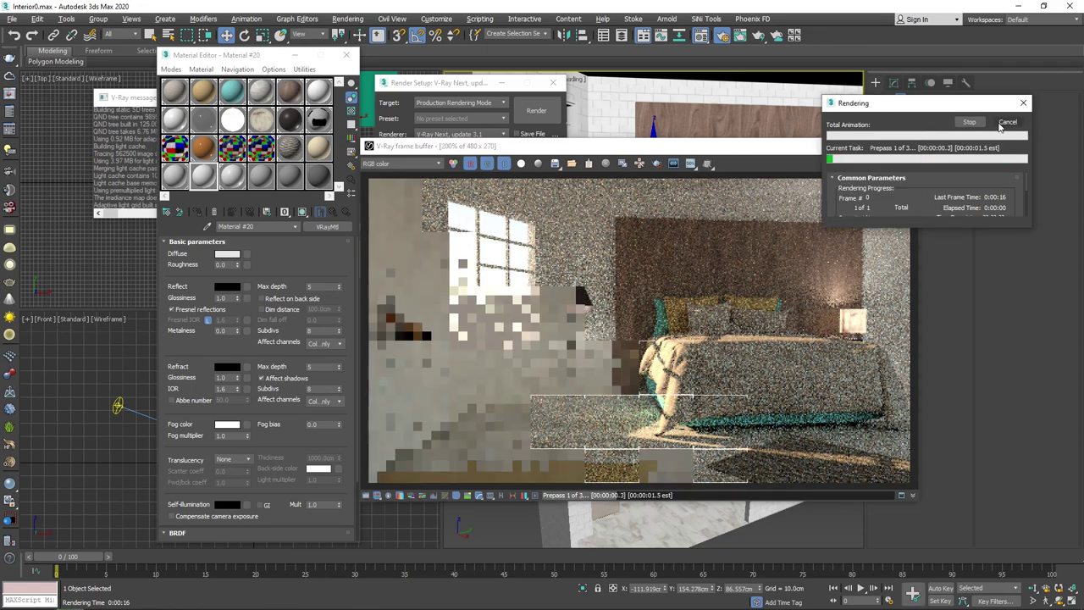
pyautogui.click(969, 122)
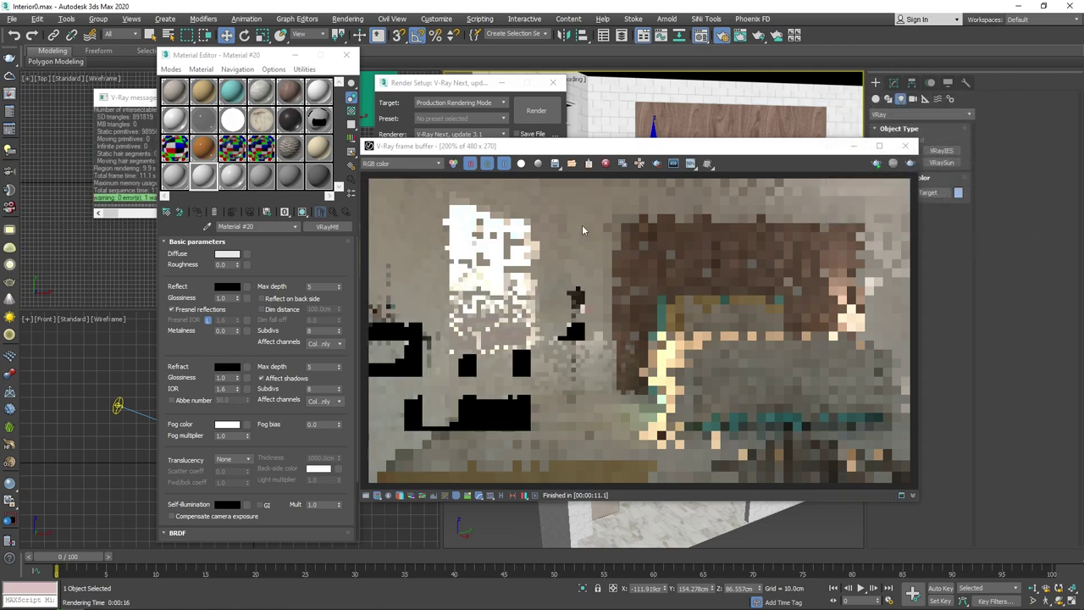
# Step: Close the frame buffer, re-enable the override material, and select the window glass in the camera view to identify its object name
pyautogui.click(900, 146)
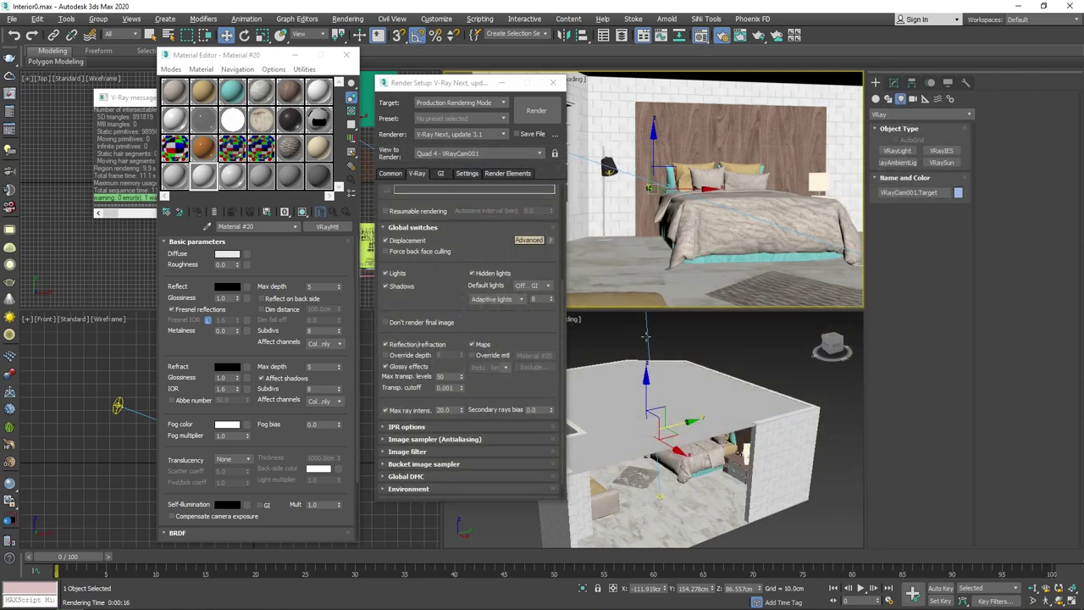
pyautogui.click(472, 356)
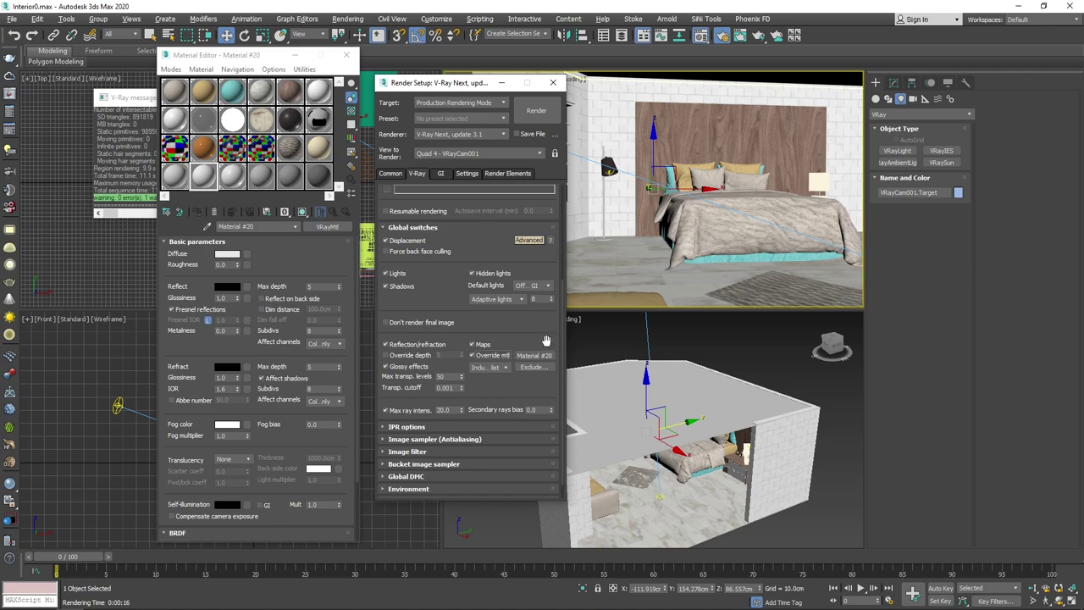
pyautogui.moveTo(455, 87); pyautogui.dragTo(814, 127)
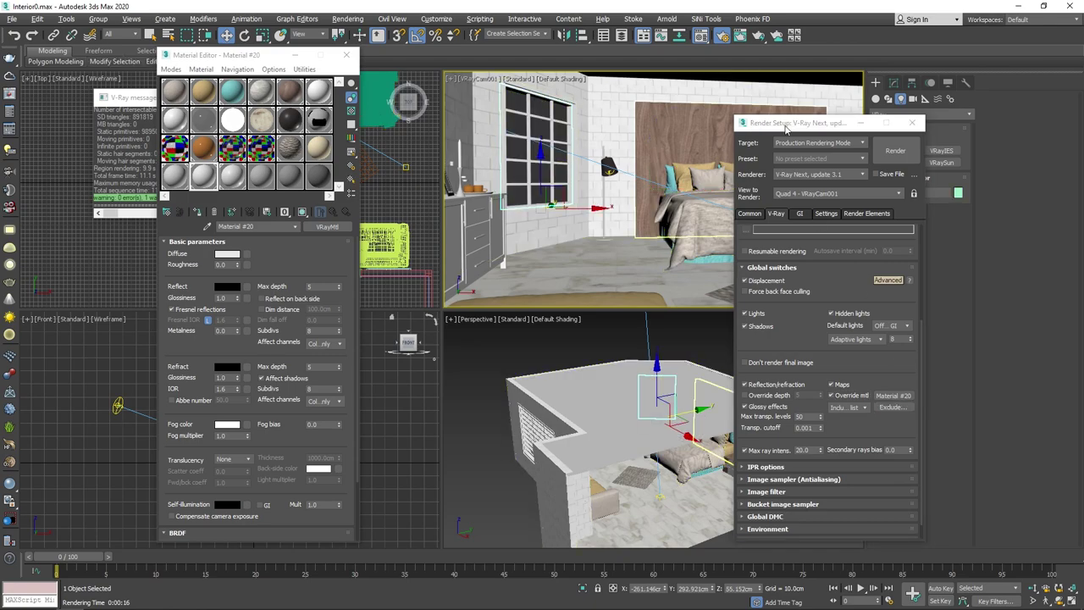
pyautogui.click(531, 99)
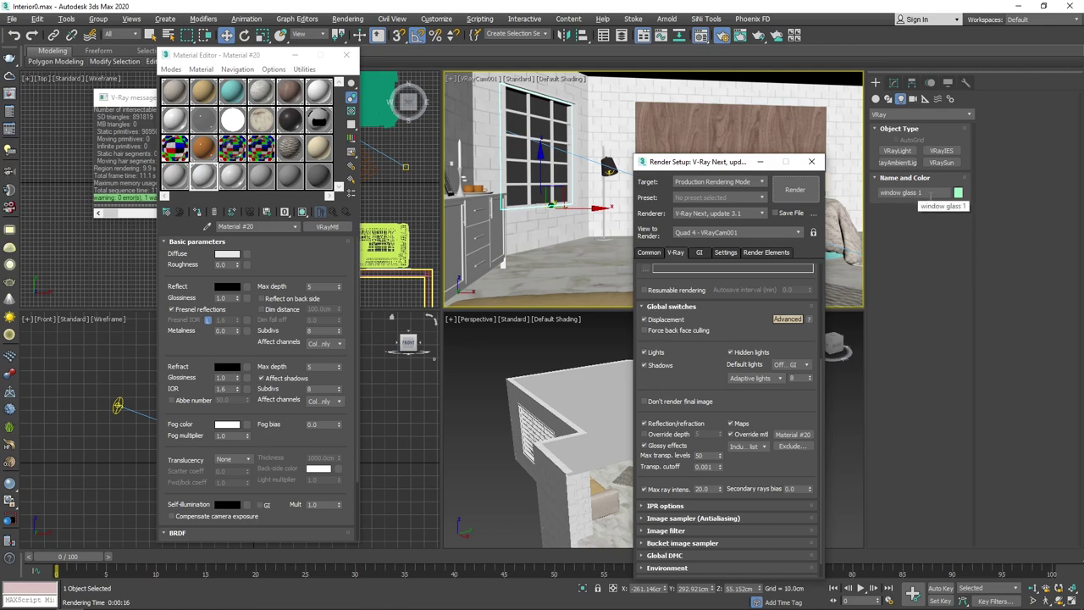
pyautogui.moveTo(713, 162); pyautogui.dragTo(751, 73)
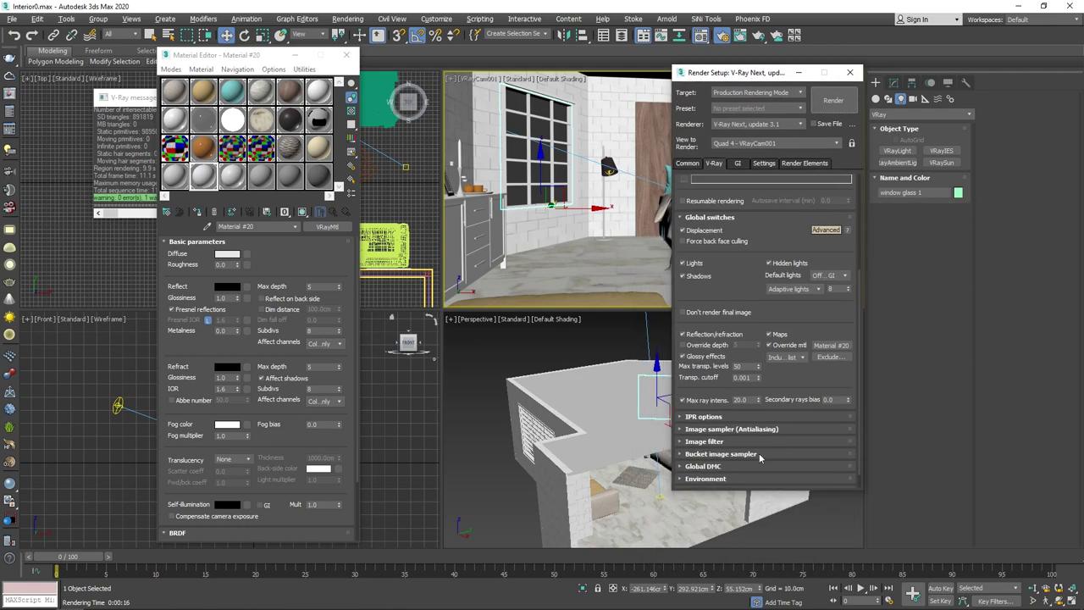
# Step: Exclude window glass 1 from the override material and test-render the camera view
pyautogui.click(830, 357)
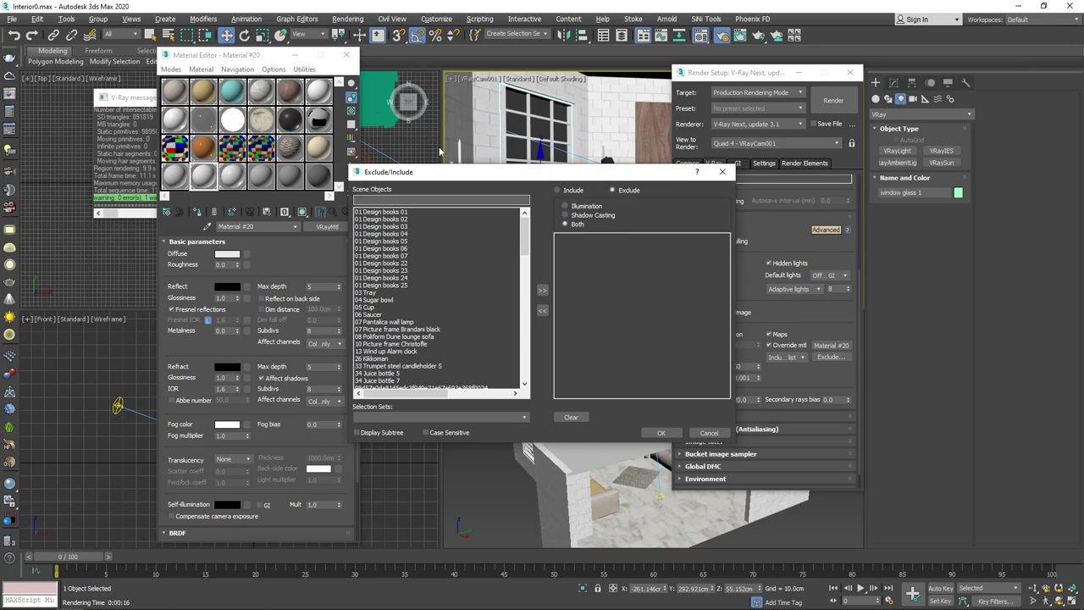
pyautogui.scroll(-9, 391, 303)
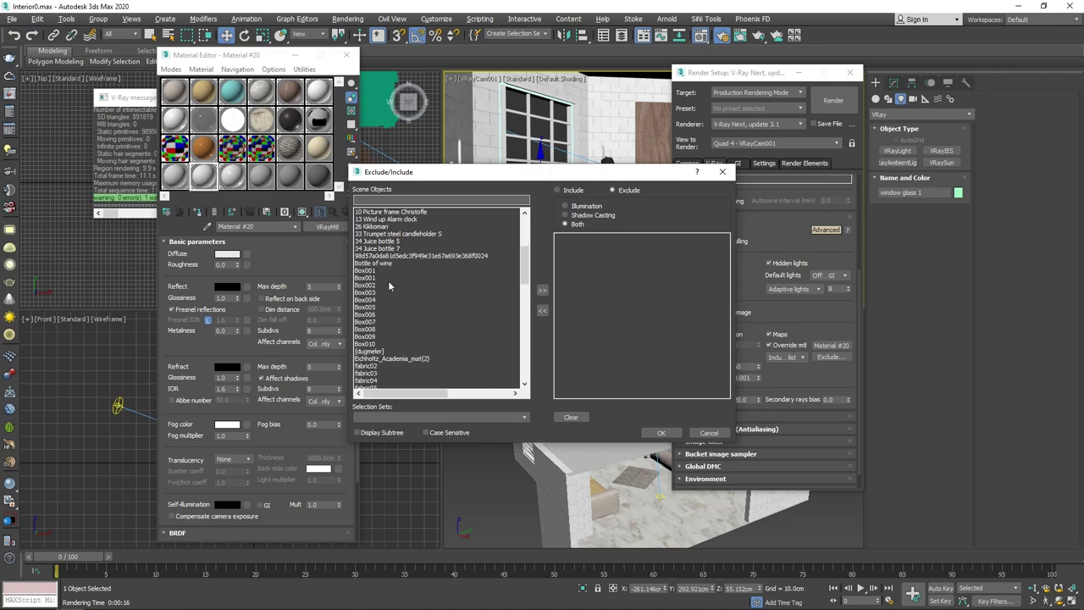
pyautogui.scroll(-15, 398, 322)
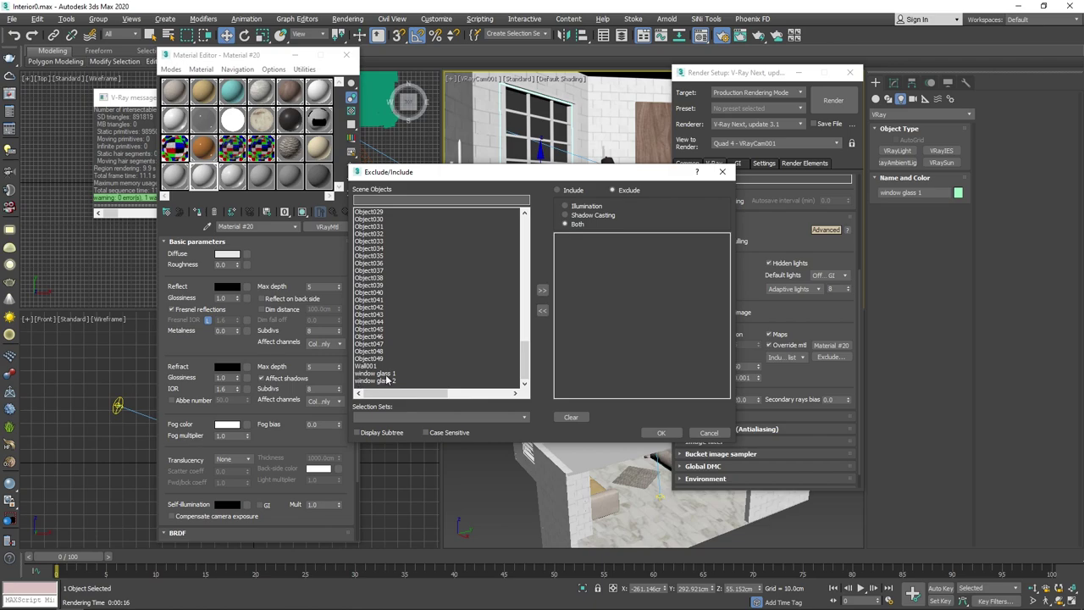
pyautogui.click(386, 373)
pyautogui.click(542, 290)
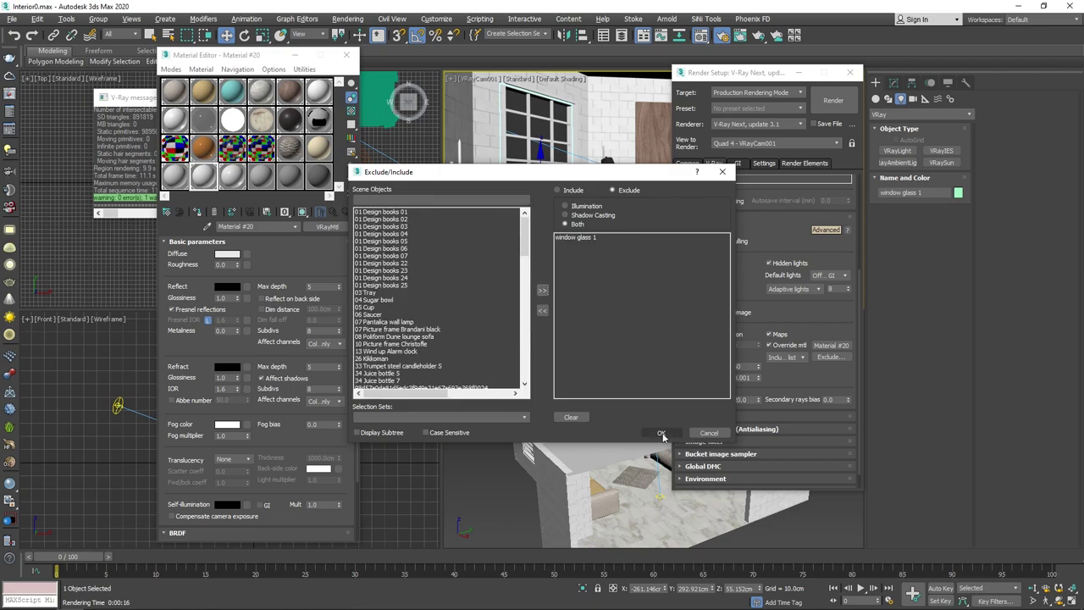
pyautogui.click(661, 433)
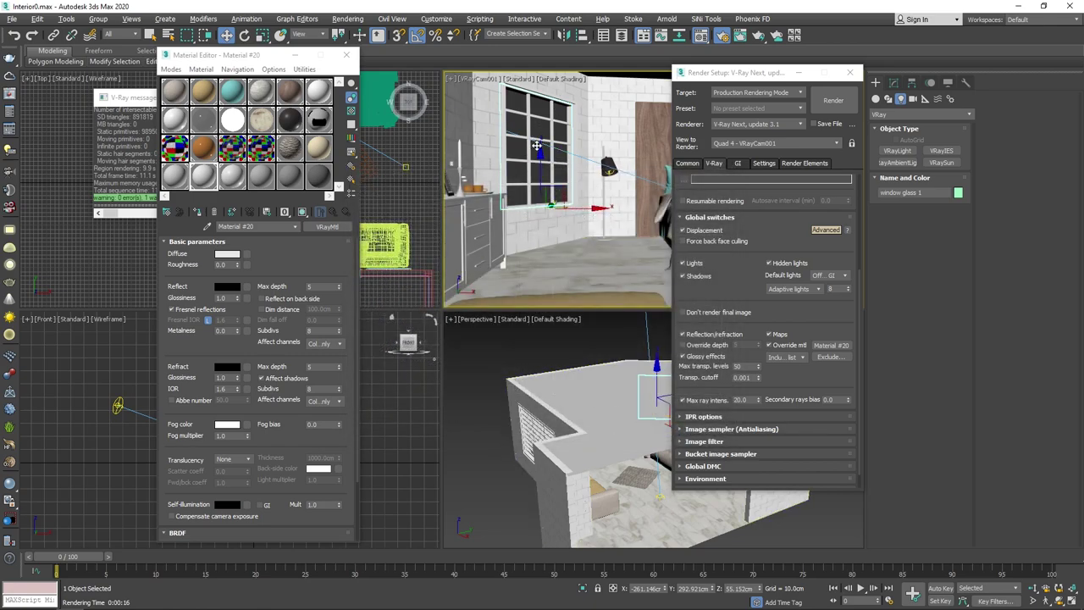
pyautogui.click(833, 100)
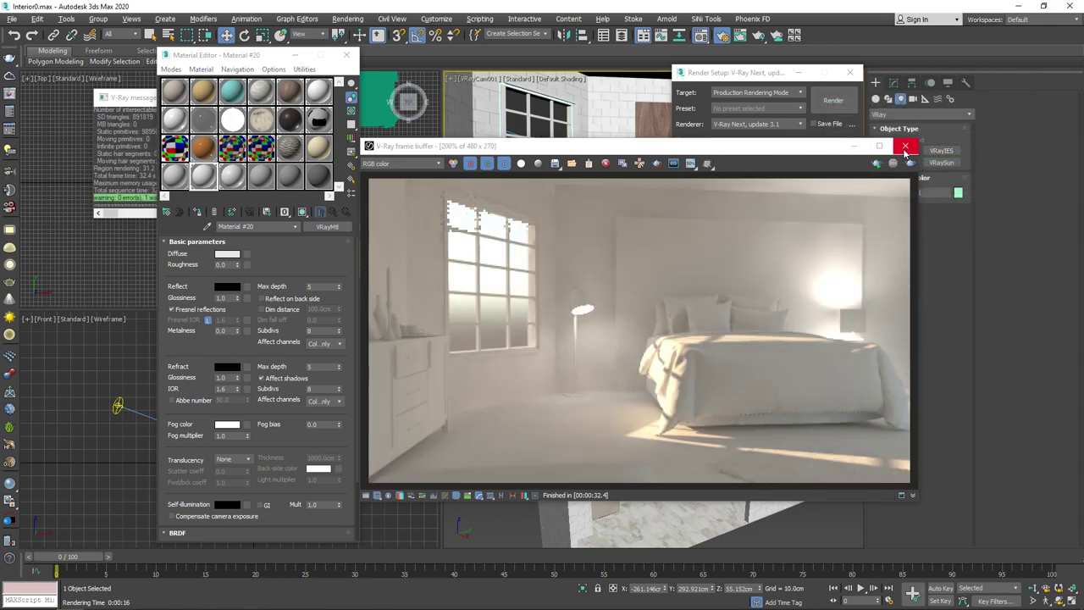
pyautogui.click(905, 149)
# Step: Darken the diffuse colour of the override material, Material #20, to grey value 136 and close the Material Editor
pyautogui.click(227, 254)
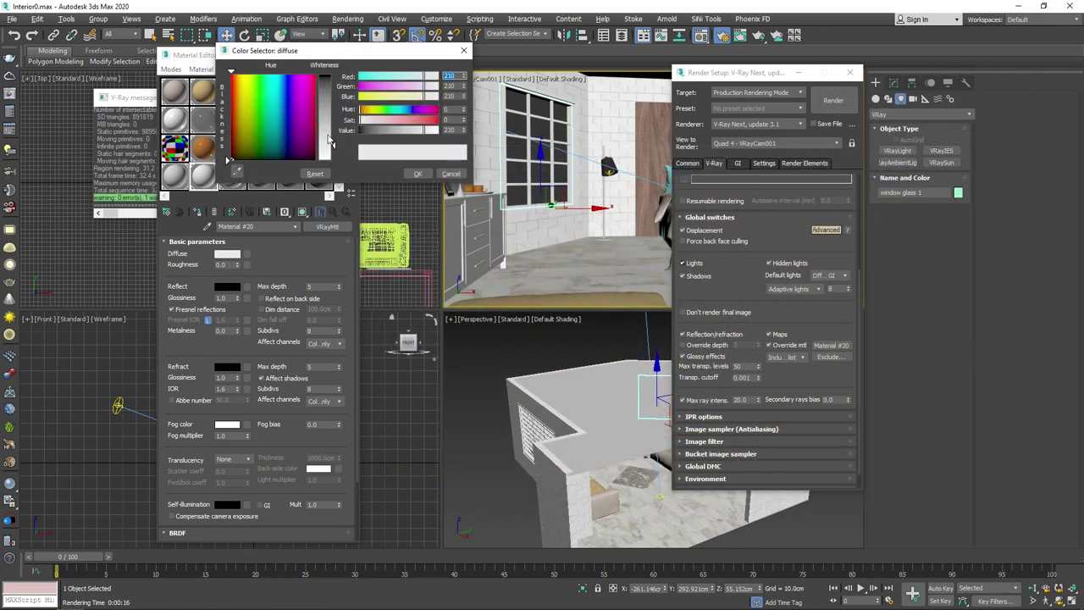
pyautogui.moveTo(334, 125); pyautogui.dragTo(333, 120)
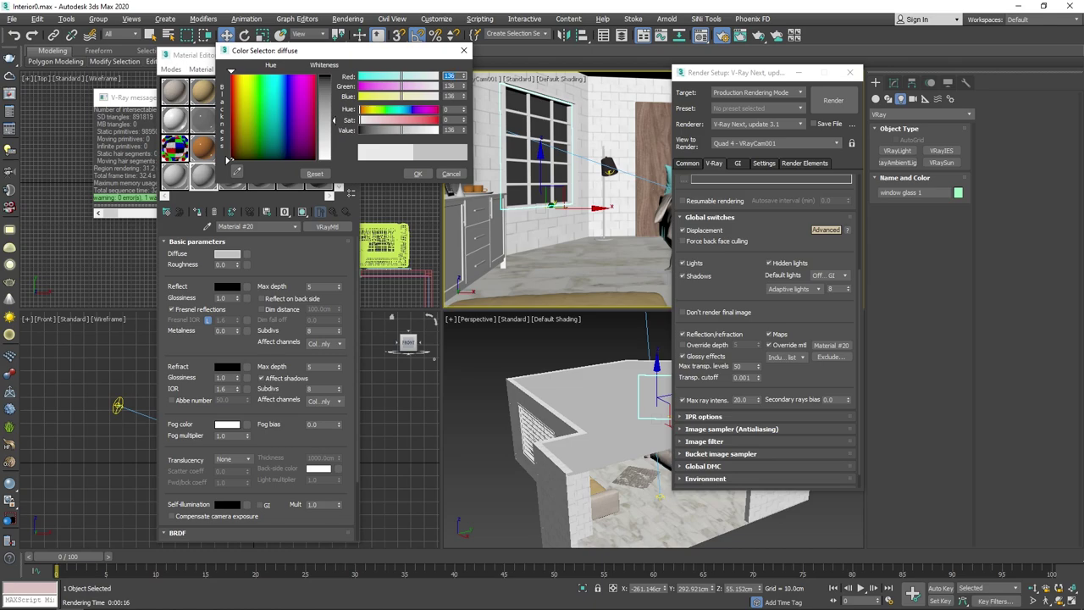
pyautogui.click(417, 174)
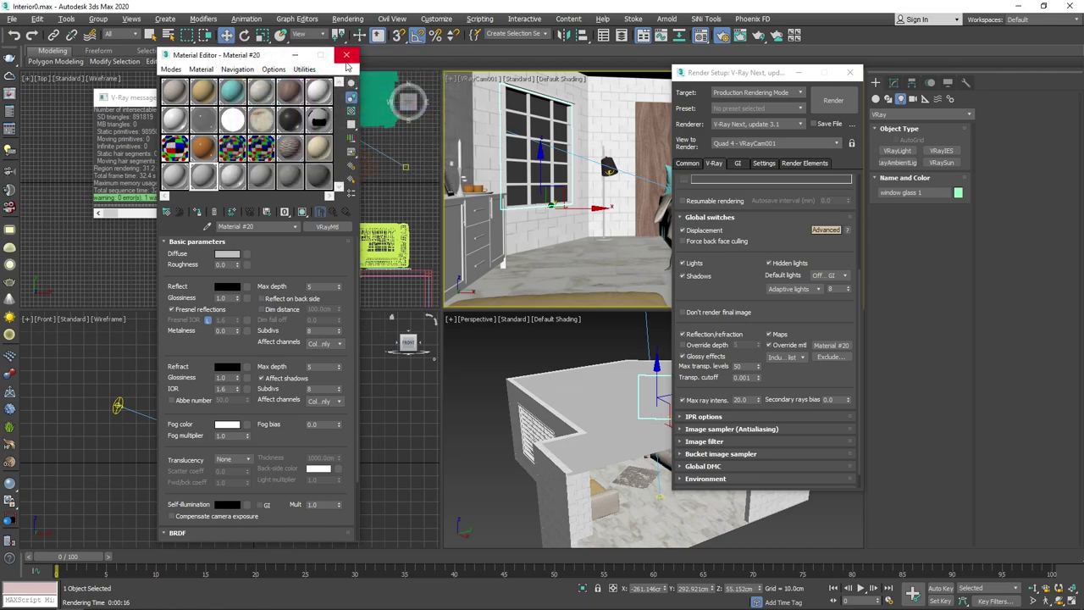
pyautogui.click(346, 56)
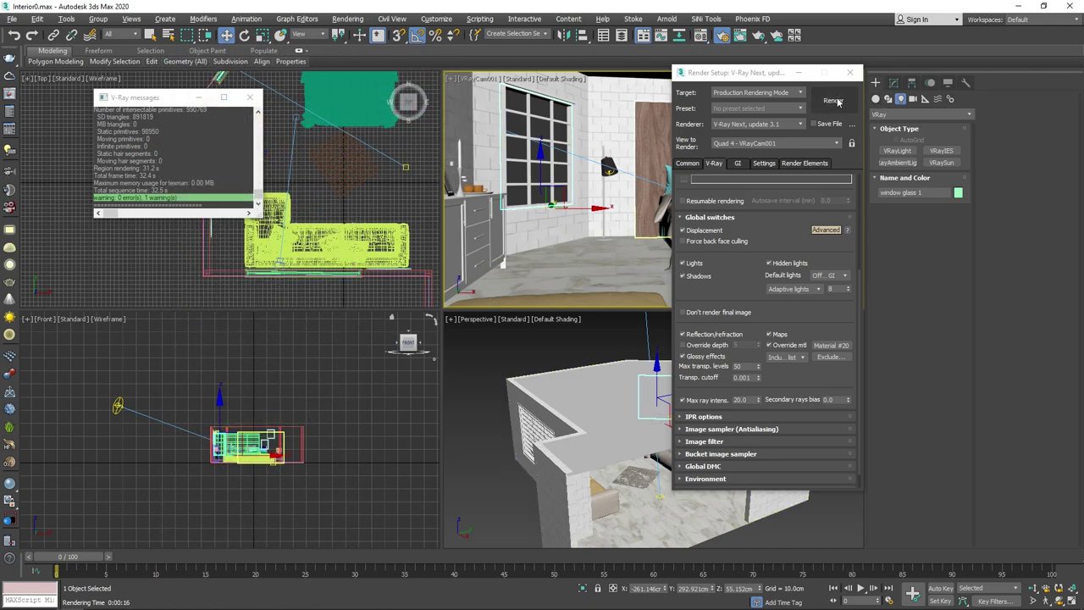
# Step: Test-render the camera view with the darker override material, then close the frame buffer, Render Setup and V-Ray messages windows
pyautogui.click(834, 101)
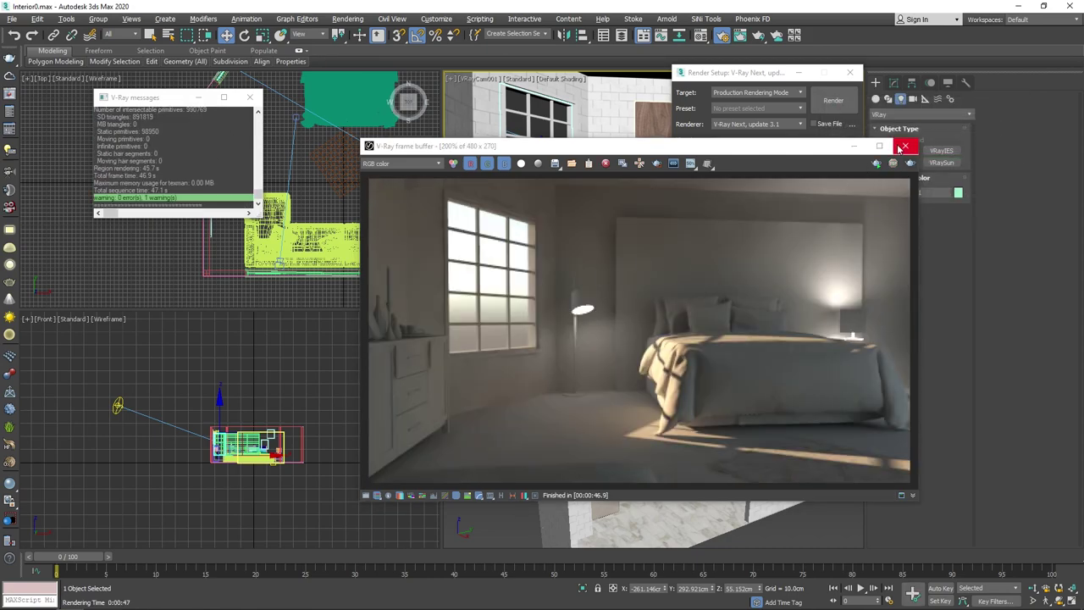
pyautogui.click(904, 146)
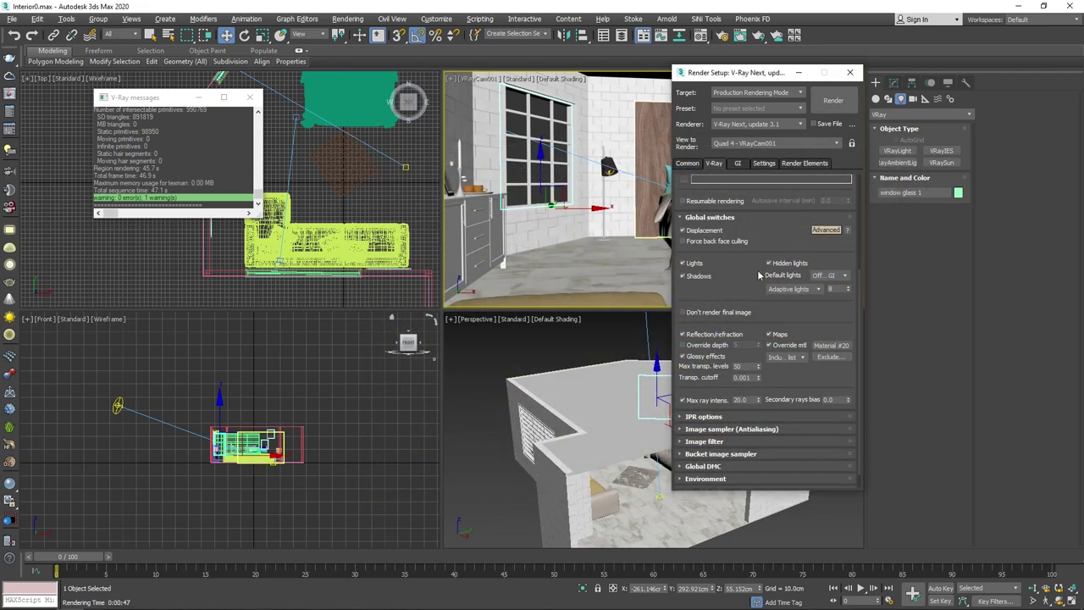
pyautogui.click(852, 75)
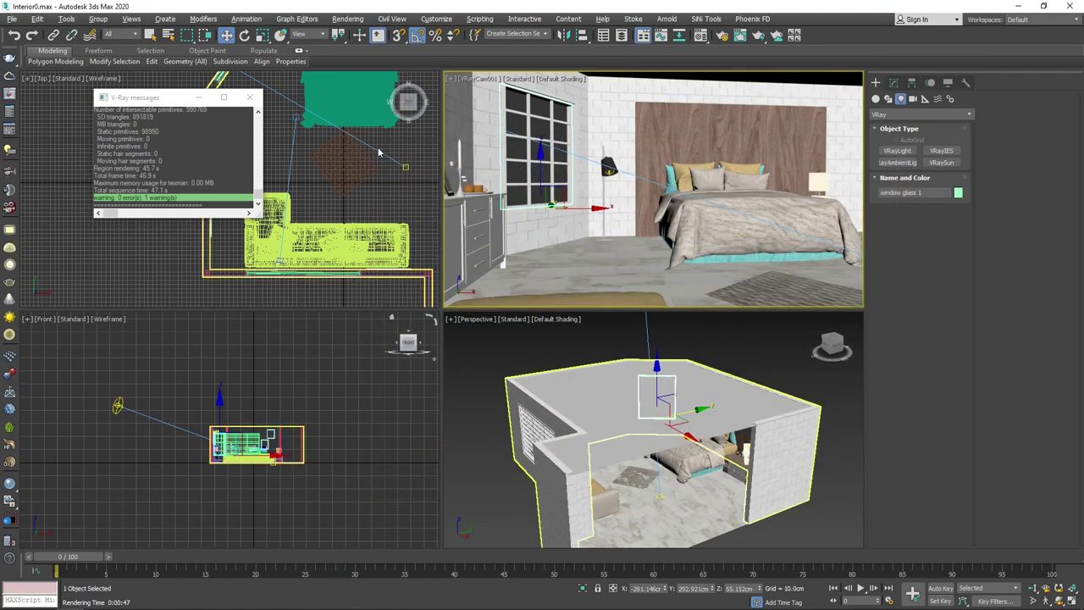
pyautogui.click(249, 97)
# Step: Set the V-Ray sun's size multiplier to 2.0 and its intensity multiplier to 1.6
pyautogui.moveTo(247, 118); pyautogui.dragTo(268, 265, button='middle')
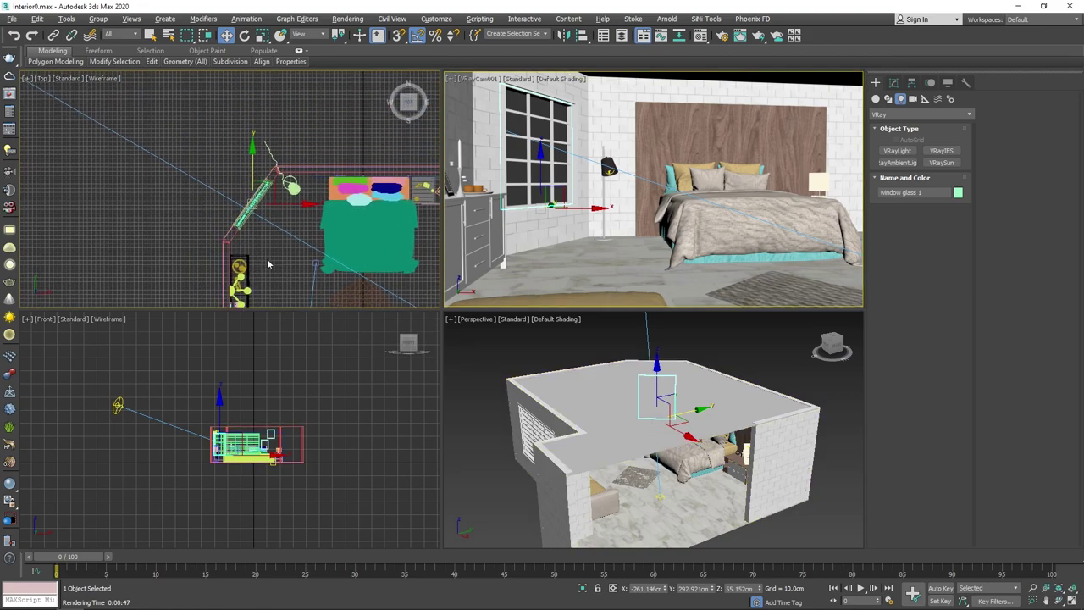
pyautogui.click(136, 145)
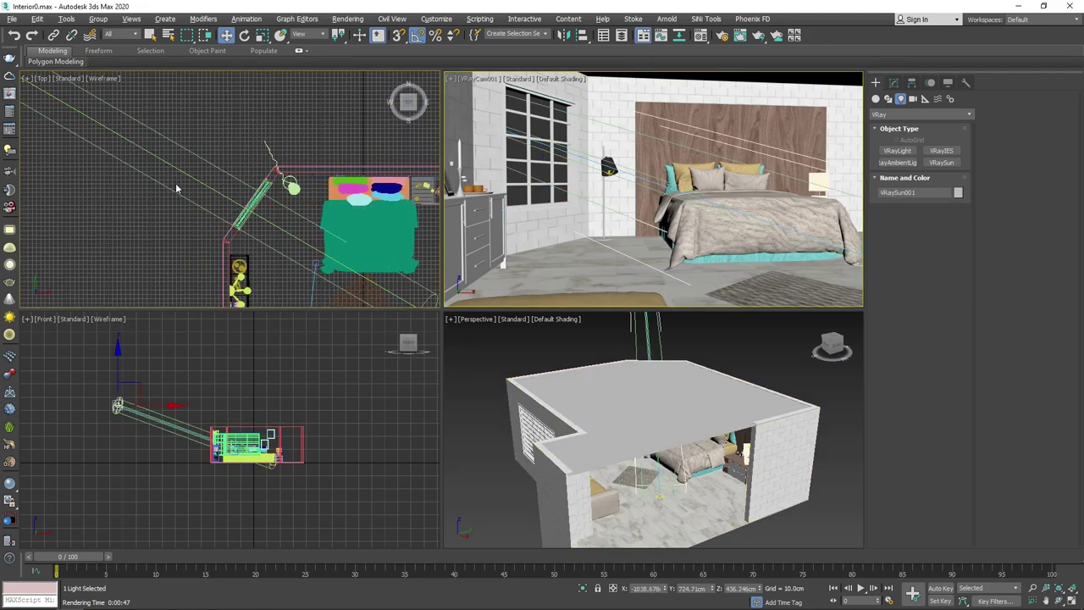
pyautogui.click(893, 82)
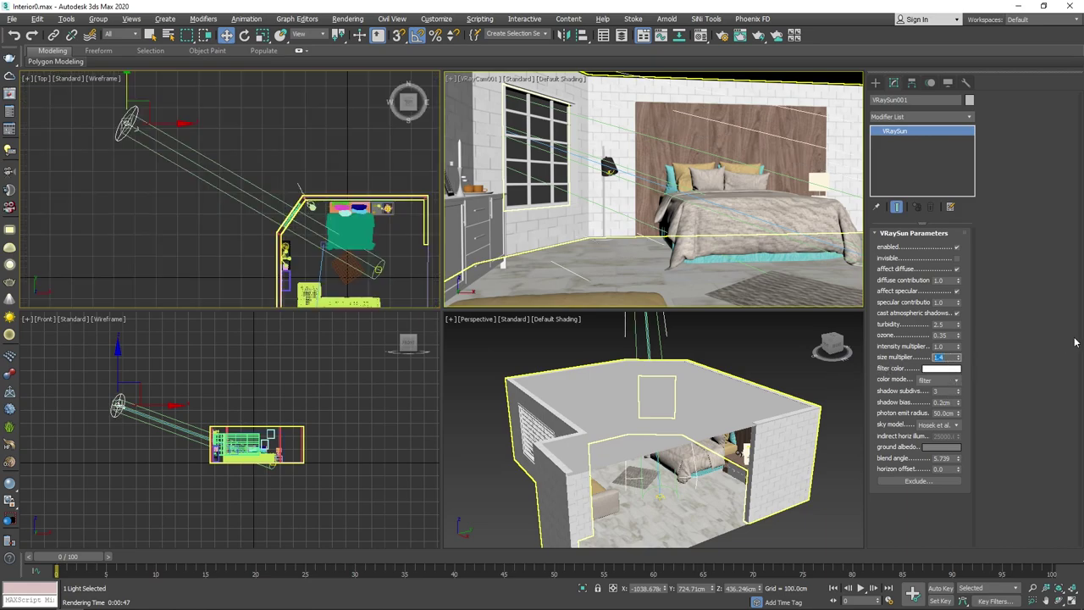
pyautogui.write('2')
pyautogui.press('Return')
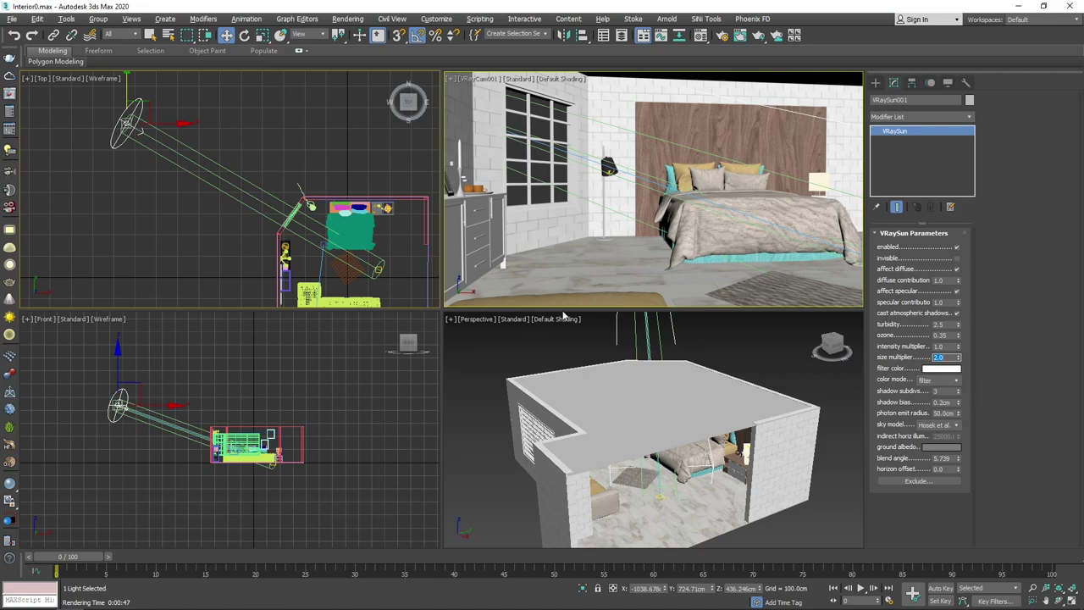
pyautogui.moveTo(949, 346); pyautogui.dragTo(910, 356)
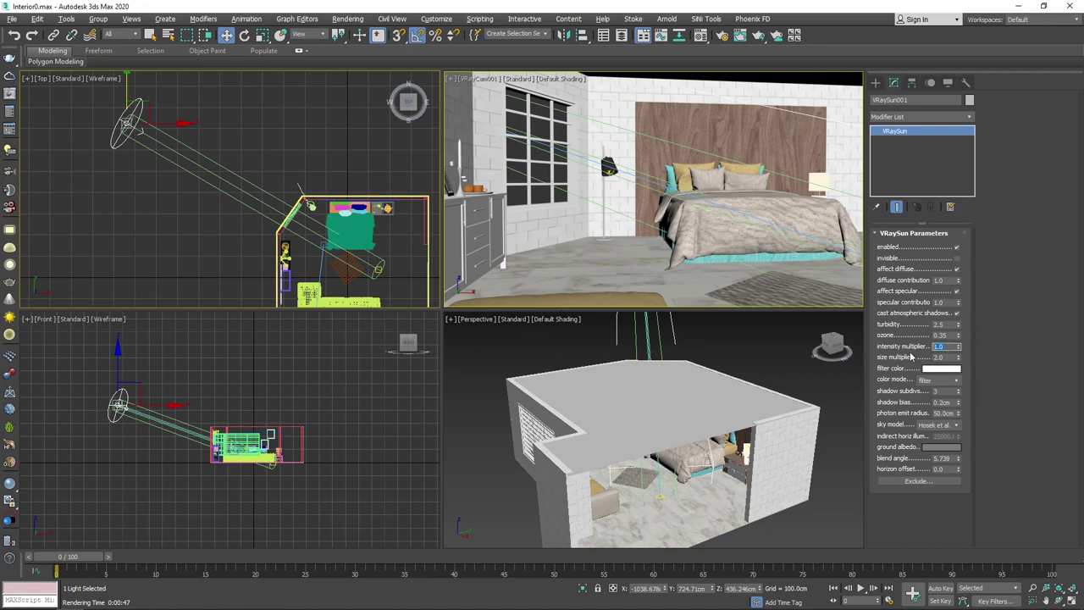
pyautogui.write('1.6')
pyautogui.press('Return')
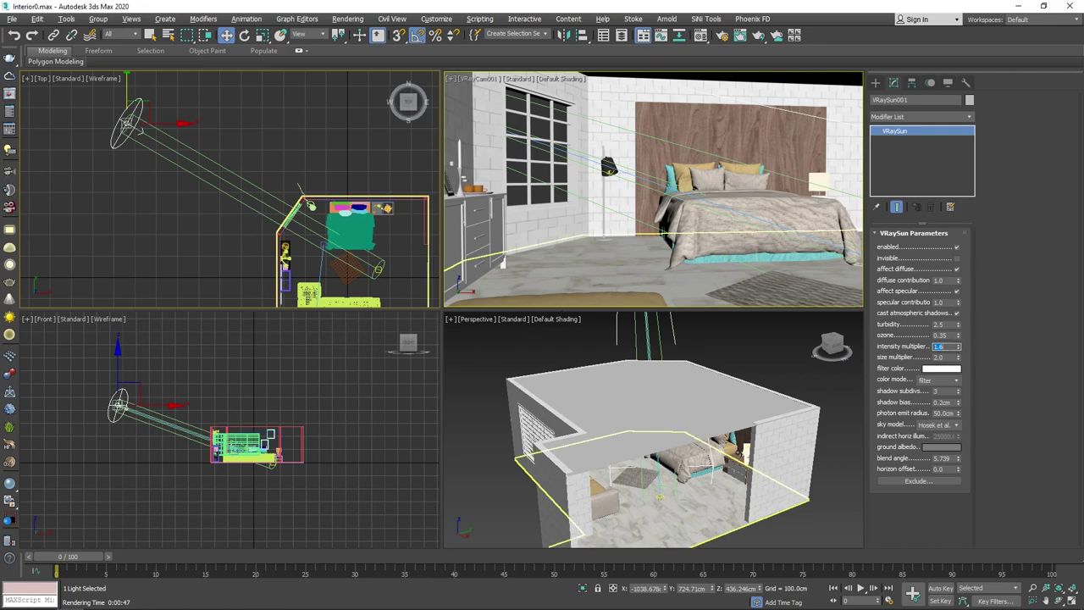
# Step: Test-render the camera view with the stronger, larger sun
pyautogui.rightClick(732, 215)
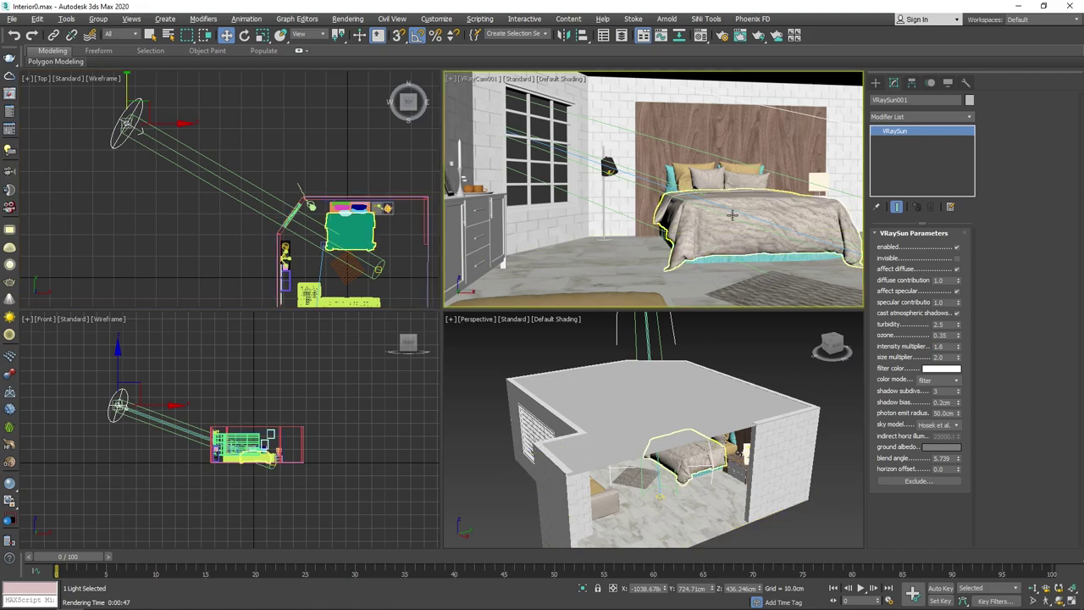
pyautogui.hotkey('shift', 'q')
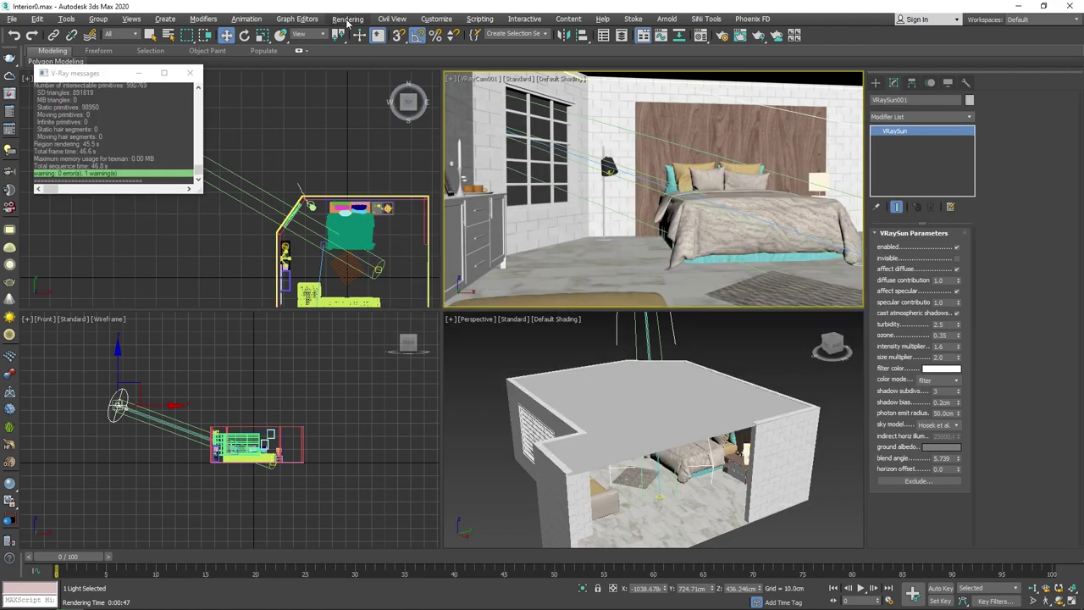
# Step: Add a VRayEnvironmentFog atmospheric effect to the scene environment and expand its general parameters
pyautogui.click(343, 20)
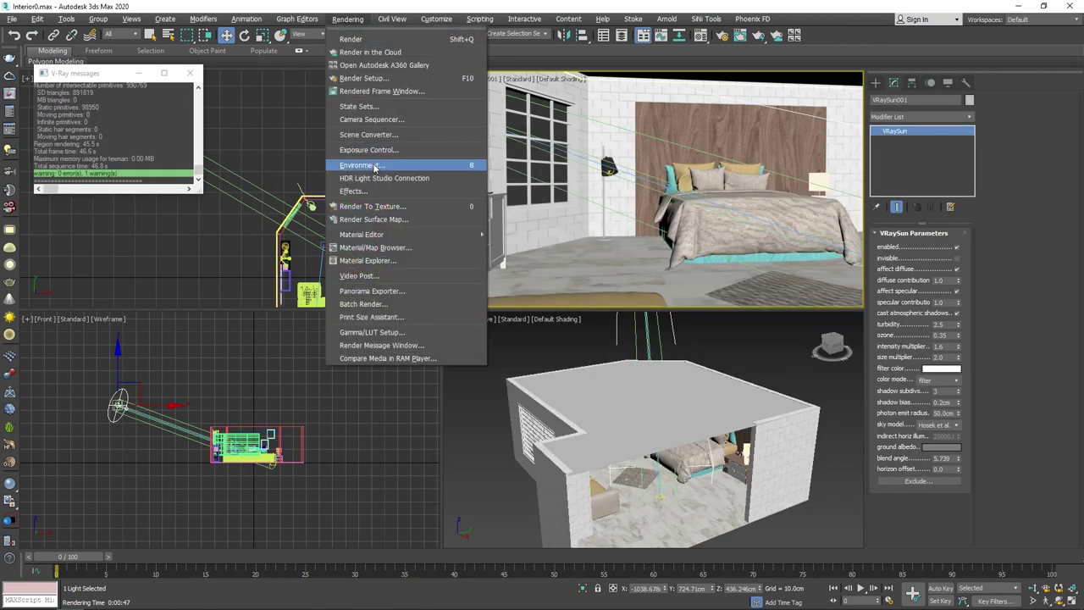
pyautogui.click(439, 172)
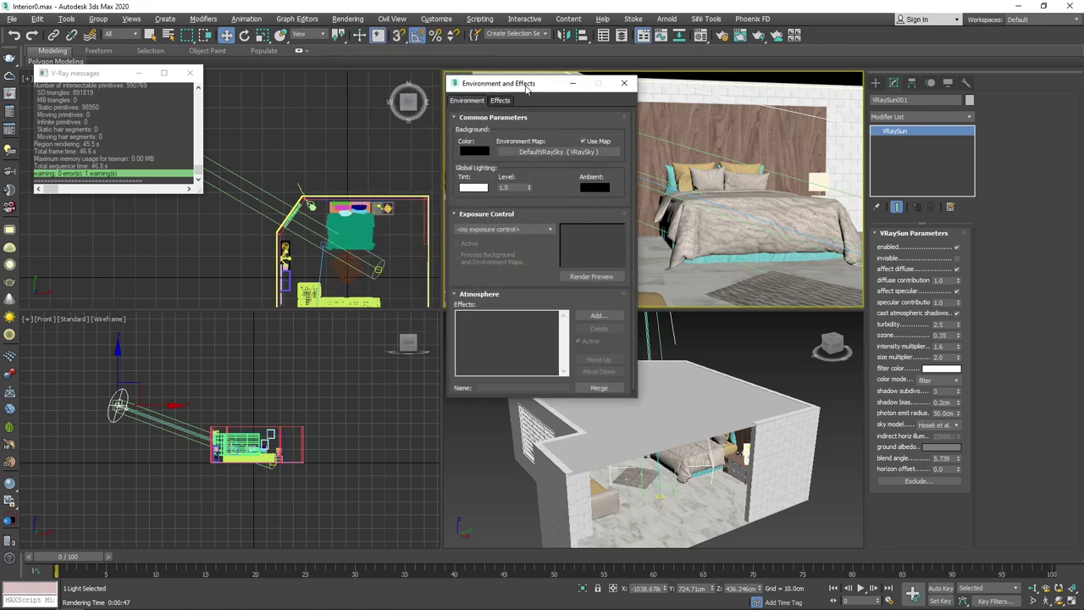
pyautogui.moveTo(526, 87); pyautogui.dragTo(401, 95)
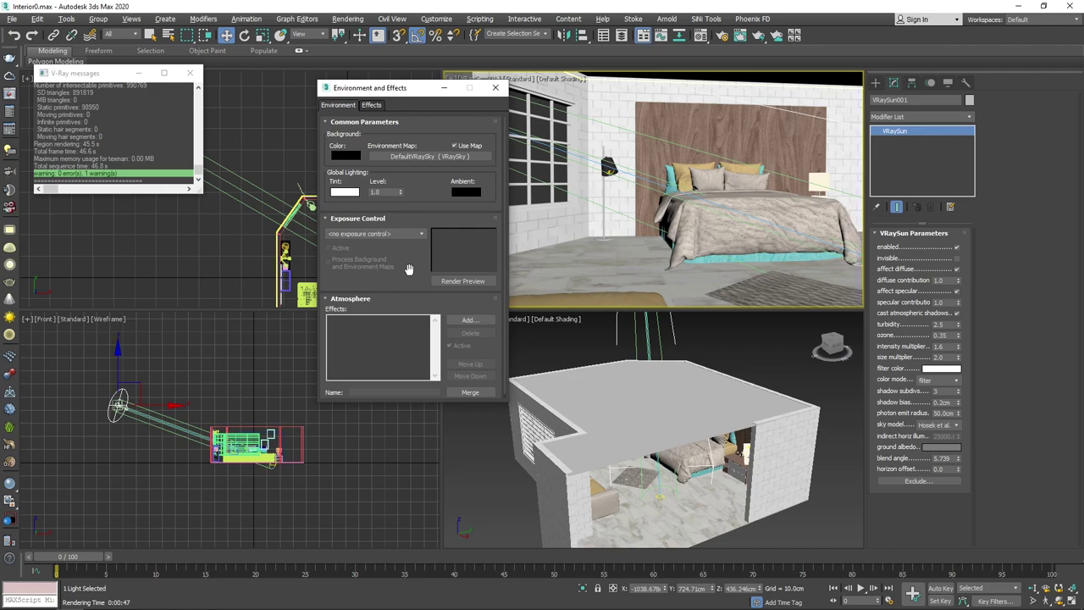
pyautogui.moveTo(408, 269); pyautogui.dragTo(415, 243)
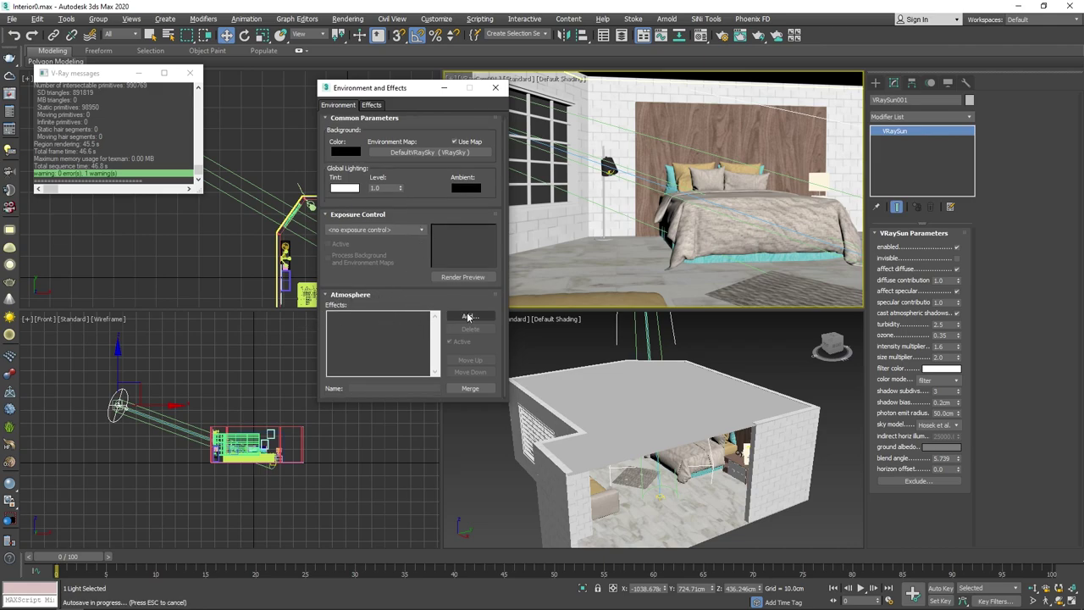
pyautogui.click(471, 316)
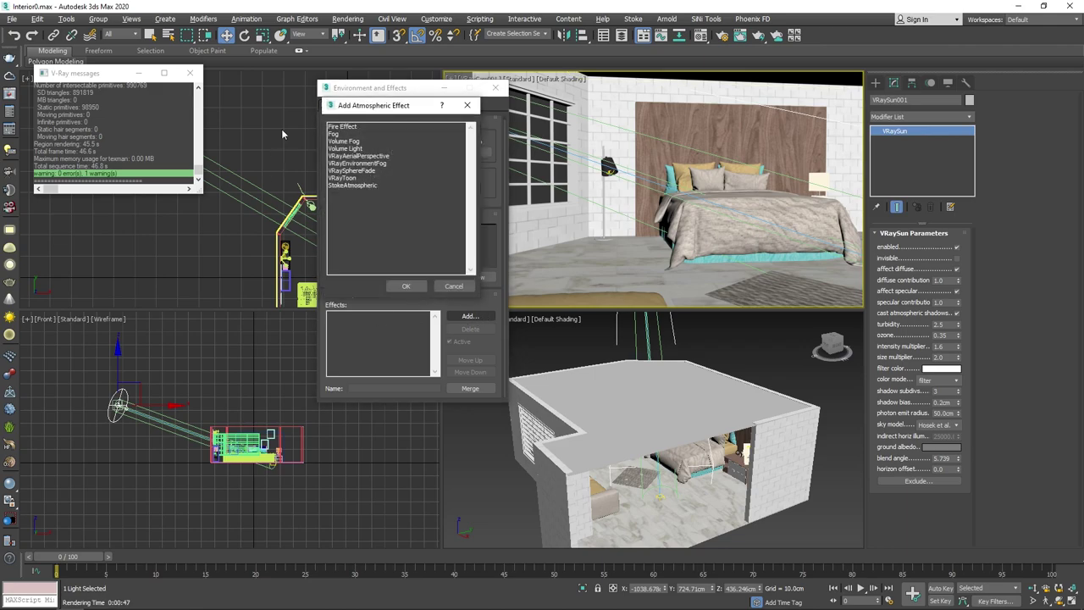
pyautogui.click(378, 163)
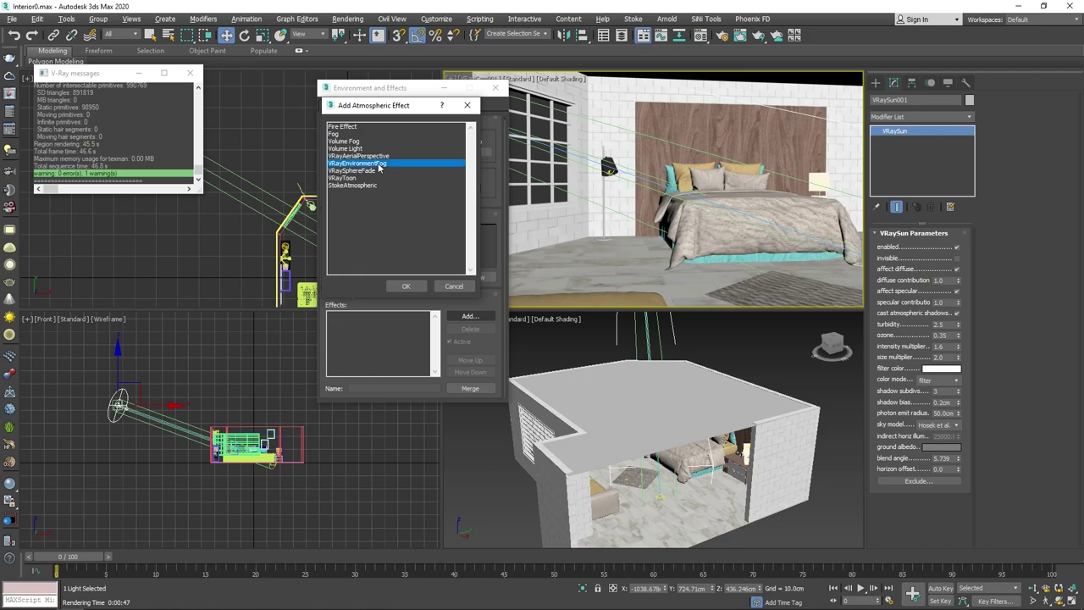
pyautogui.click(406, 286)
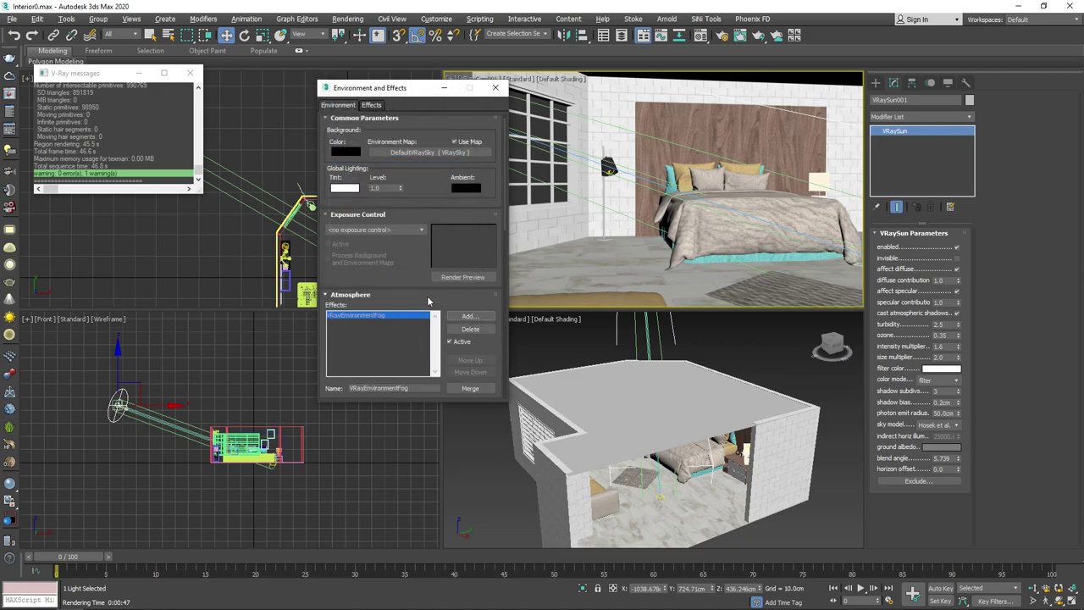
pyautogui.scroll(-2, 398, 337)
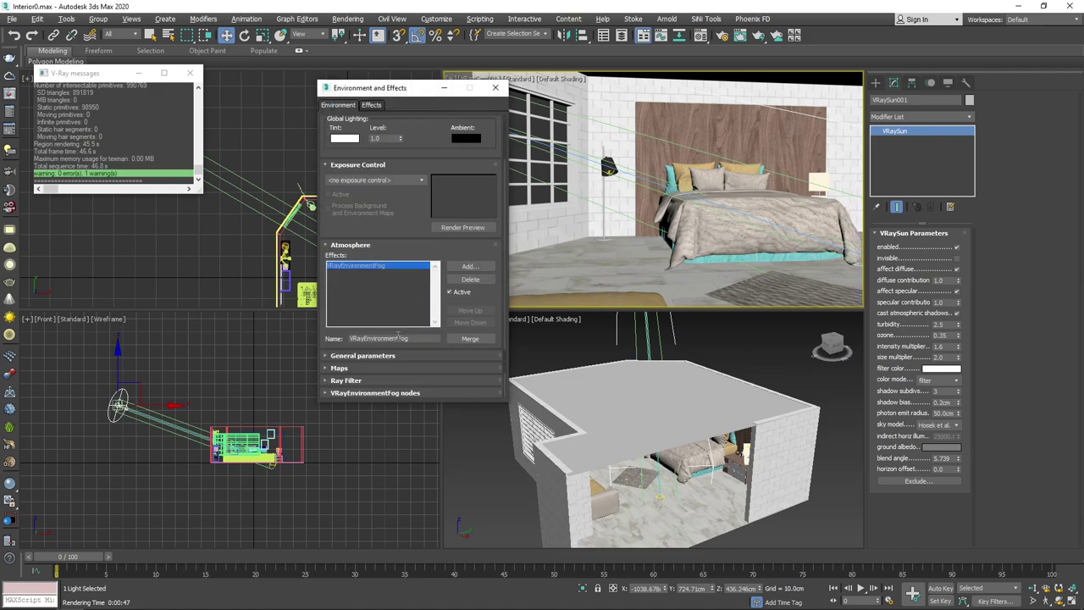
pyautogui.click(347, 356)
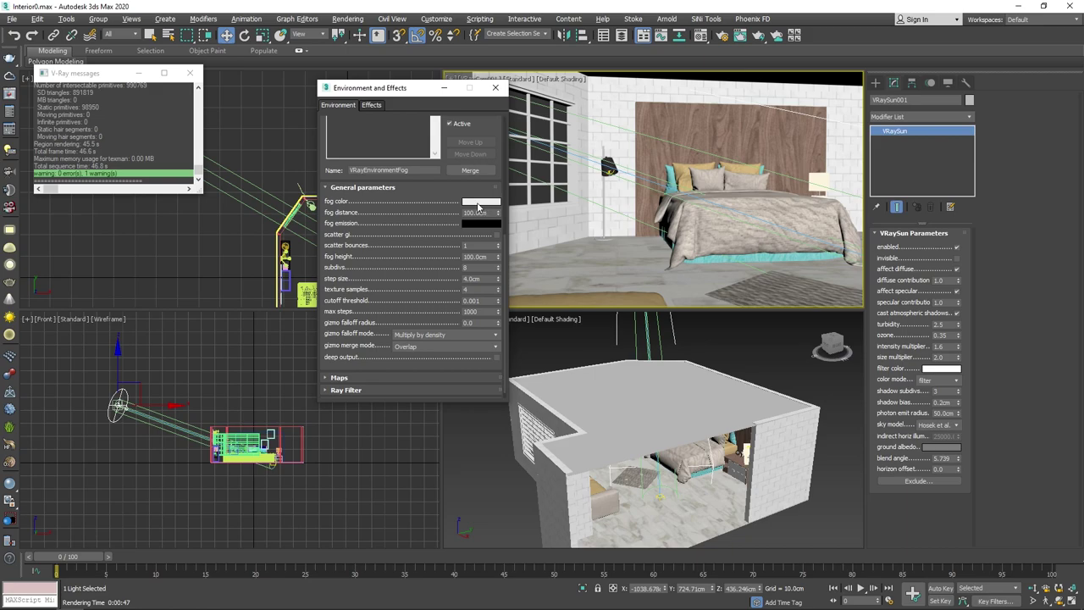
# Step: Set the environment fog color to bright cyan with red 0, green 234 and blue 255
pyautogui.click(477, 206)
pyautogui.click(273, 71)
pyautogui.click(328, 77)
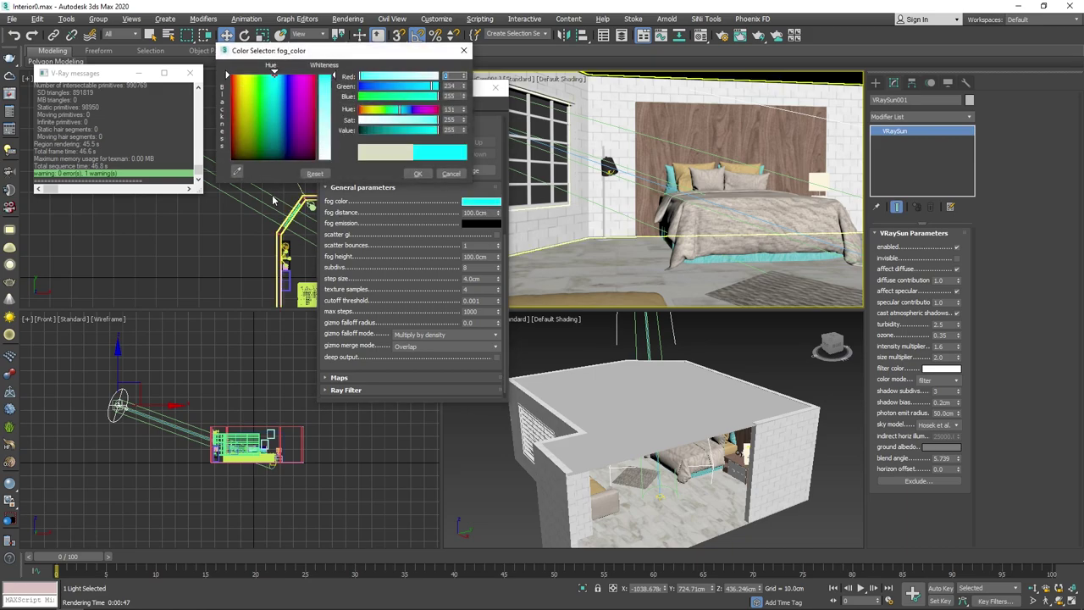
pyautogui.click(415, 173)
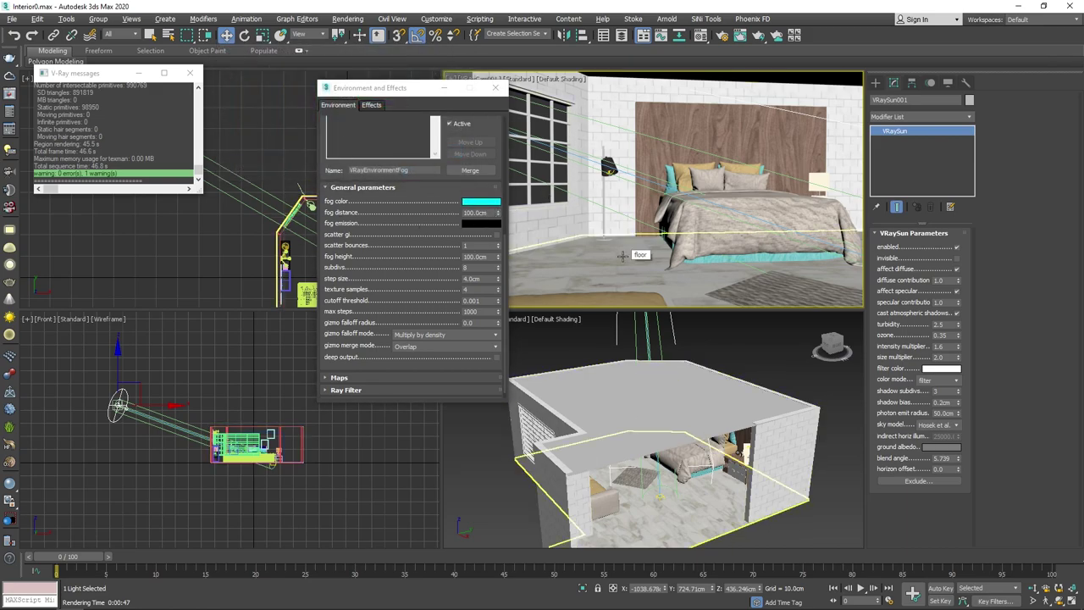
# Step: Render the camera view with the cyan fog, switching to interactive rendering with the frame buffer beside the fog settings
pyautogui.hotkey('shift', 'q')
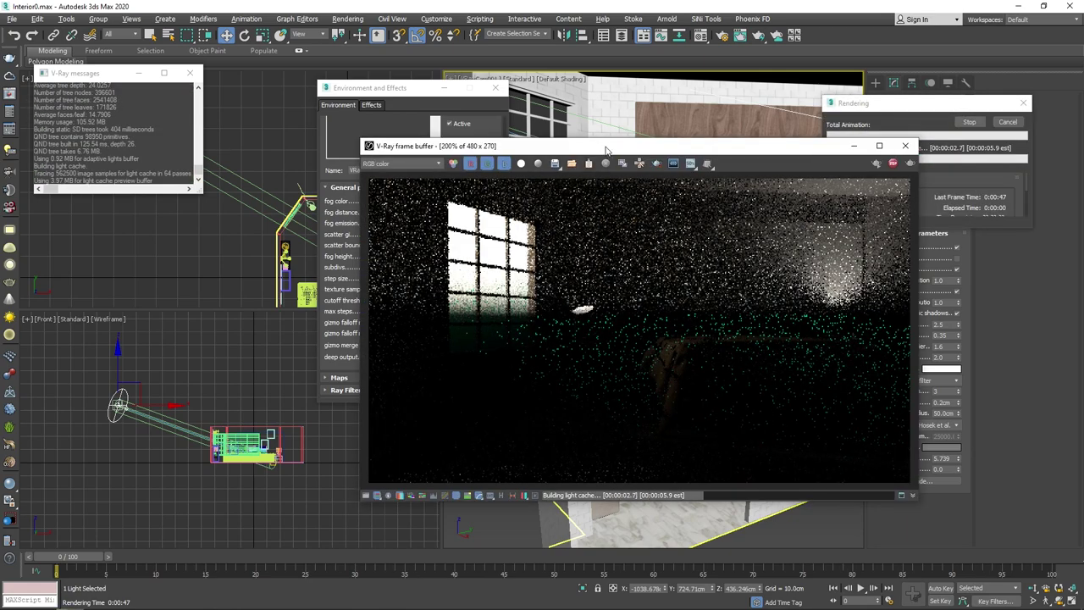
pyautogui.moveTo(607, 150); pyautogui.dragTo(751, 186)
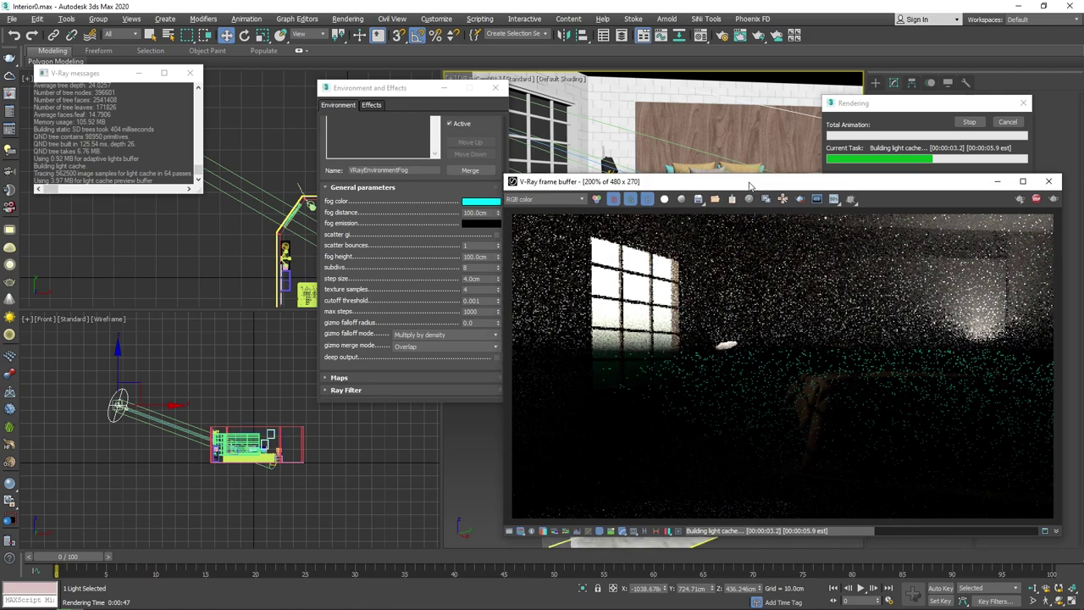
pyautogui.click(1019, 199)
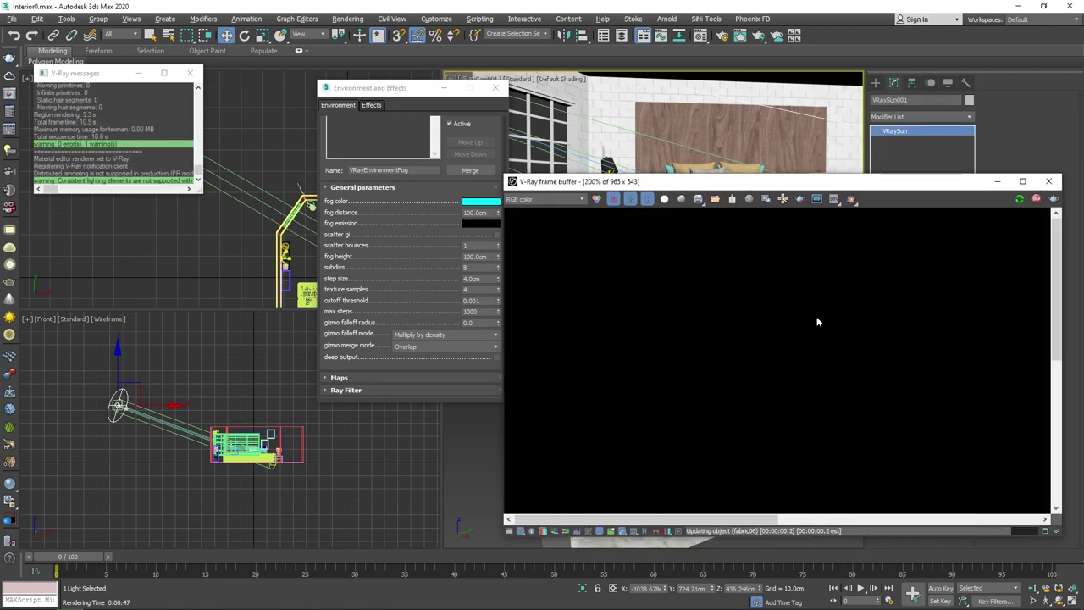
pyautogui.scroll(-1, 765, 336)
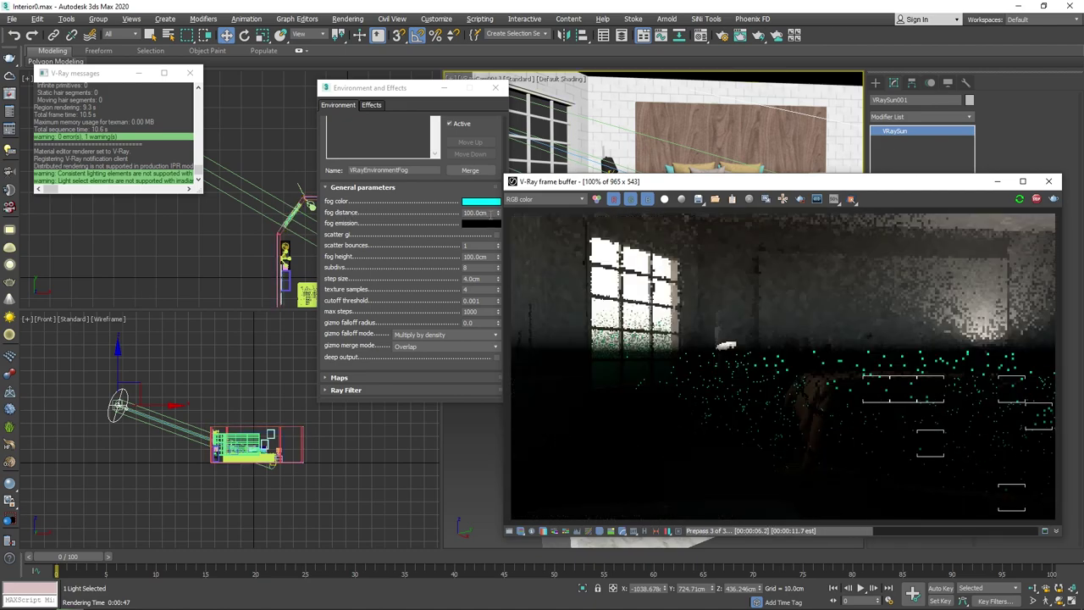
# Step: Set the fog distance to 500 cm, and raise it to 750 cm after checking the interactive render
pyautogui.doubleClick(479, 213)
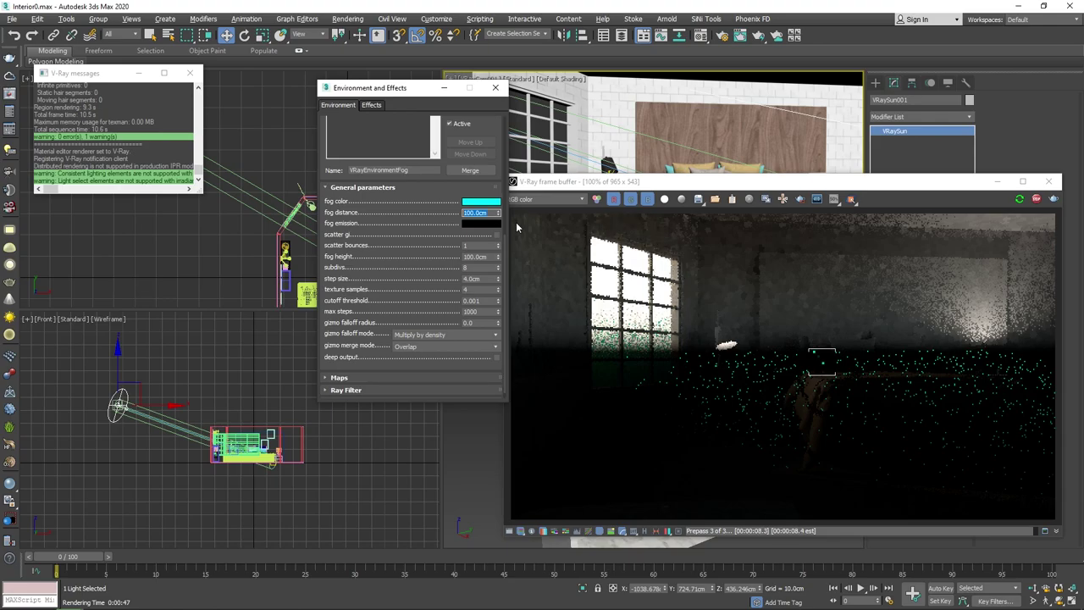
pyautogui.write('500')
pyautogui.press('Return')
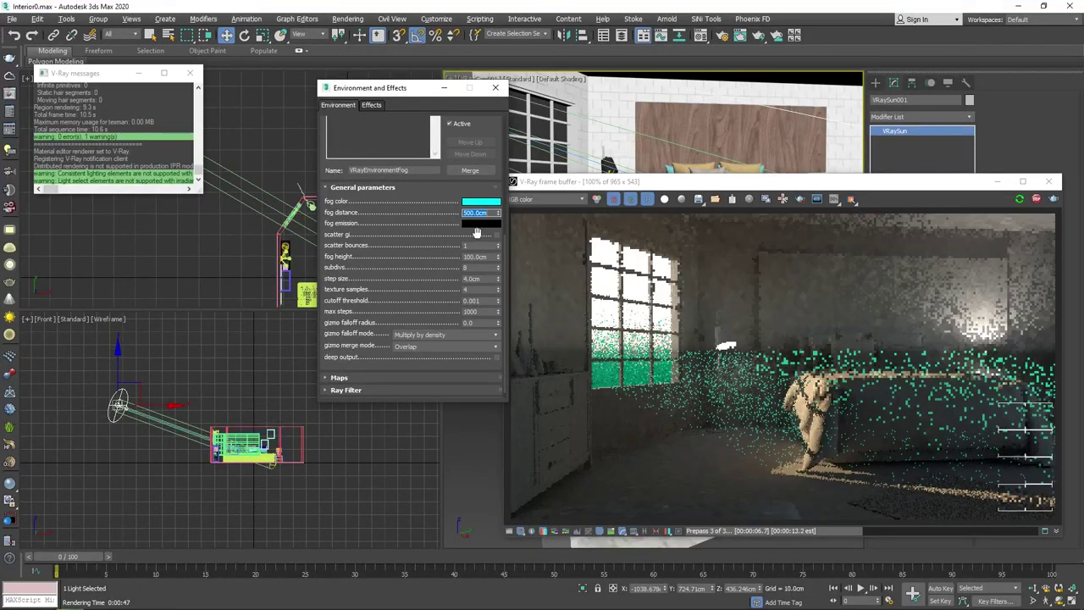
pyautogui.write('750')
pyautogui.press('Return')
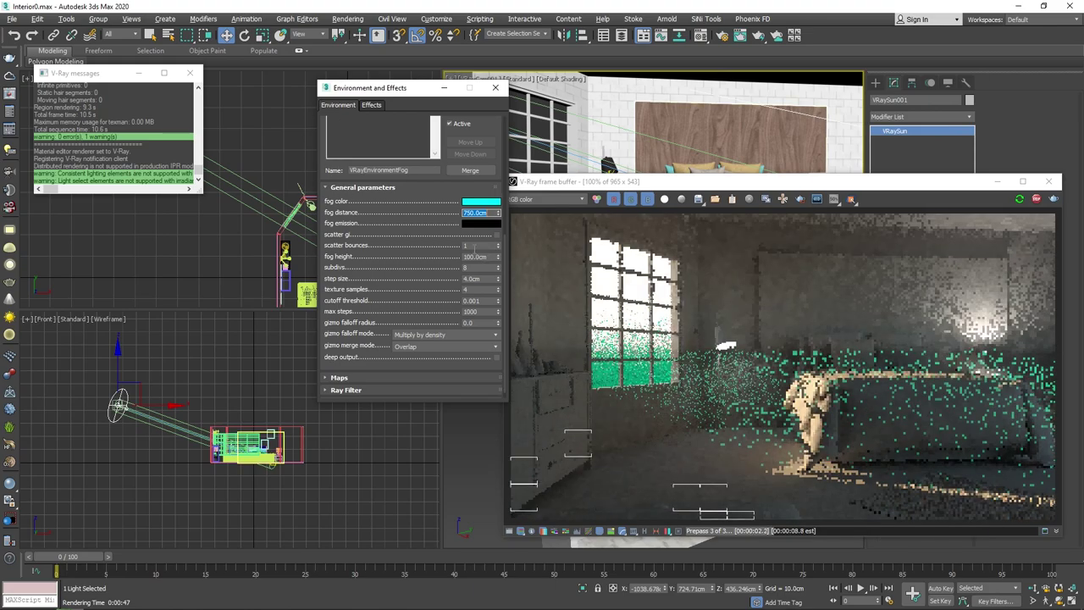
# Step: Set the fog's scatter bounces to 5 and subdivs to 32, trying a fog height of 500 cm before settling on 200 cm
pyautogui.click(494, 242)
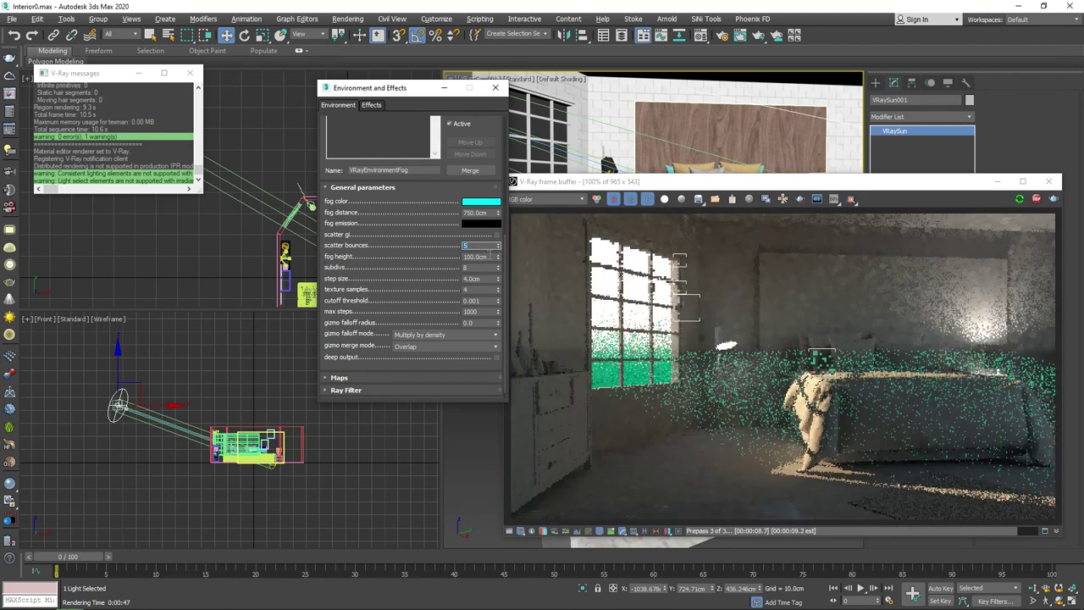
pyautogui.write('500')
pyautogui.press('Return')
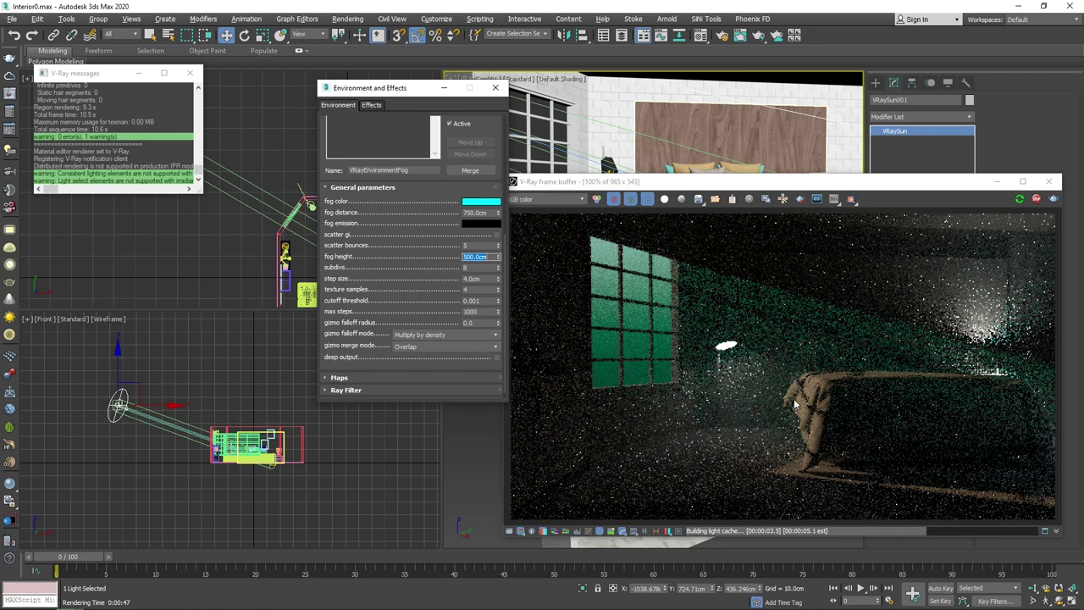
pyautogui.write('200')
pyautogui.press('Tab')
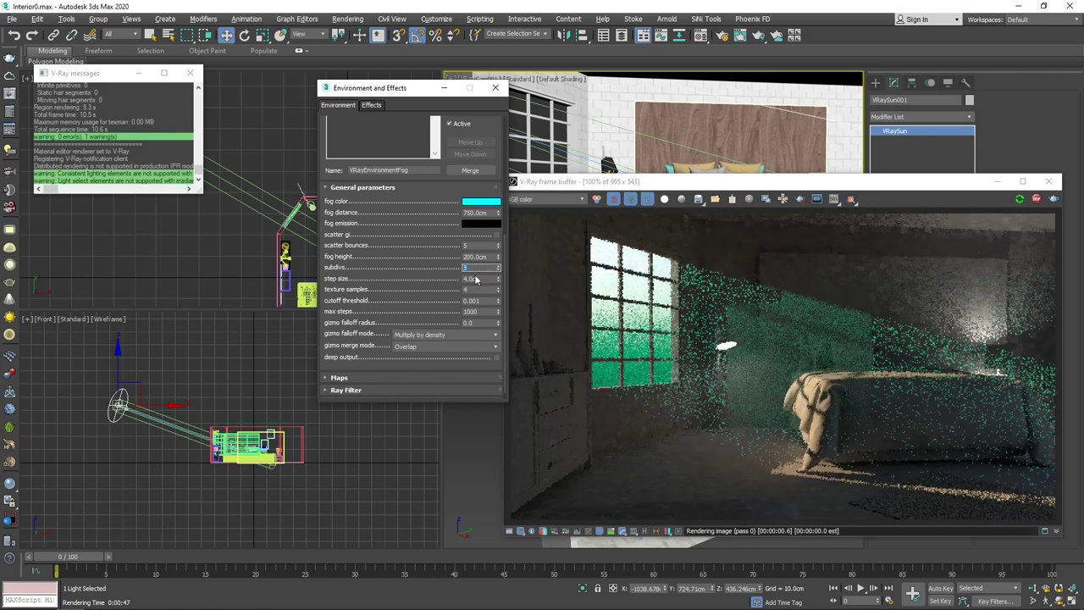
pyautogui.write('32')
pyautogui.press('Return')
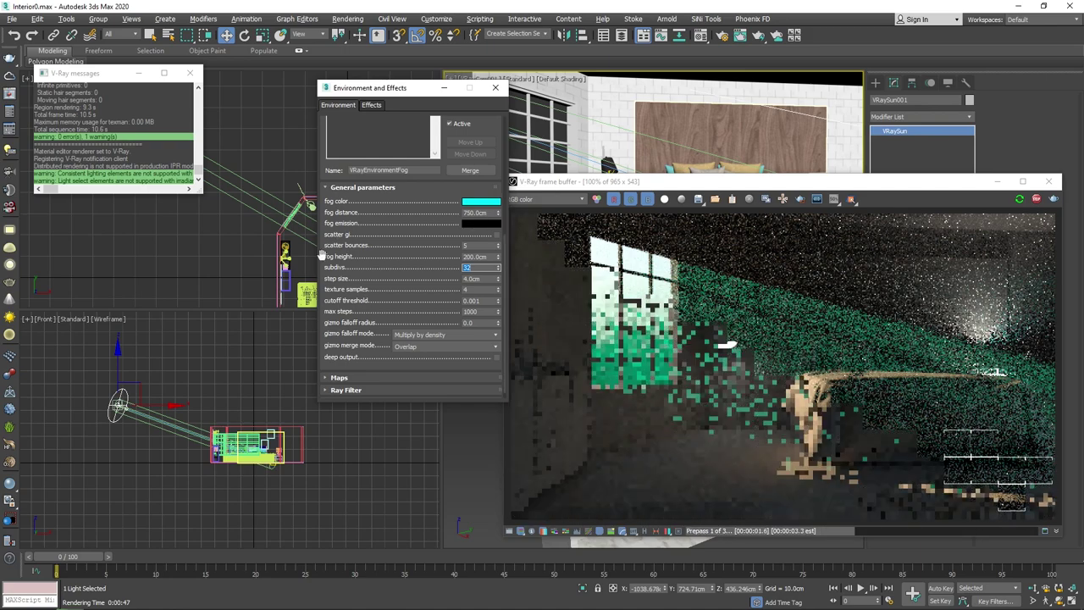
# Step: Try the fog's ray filter with affect GI, affect shadows and affect camera rays disabled, and re-enable all three
pyautogui.click(339, 377)
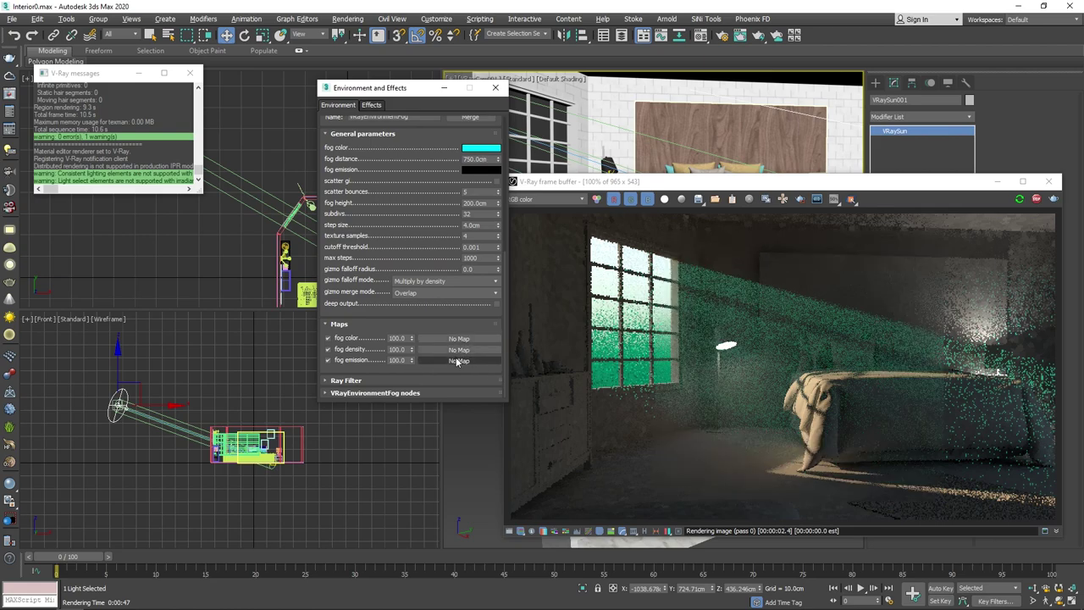
pyautogui.click(338, 380)
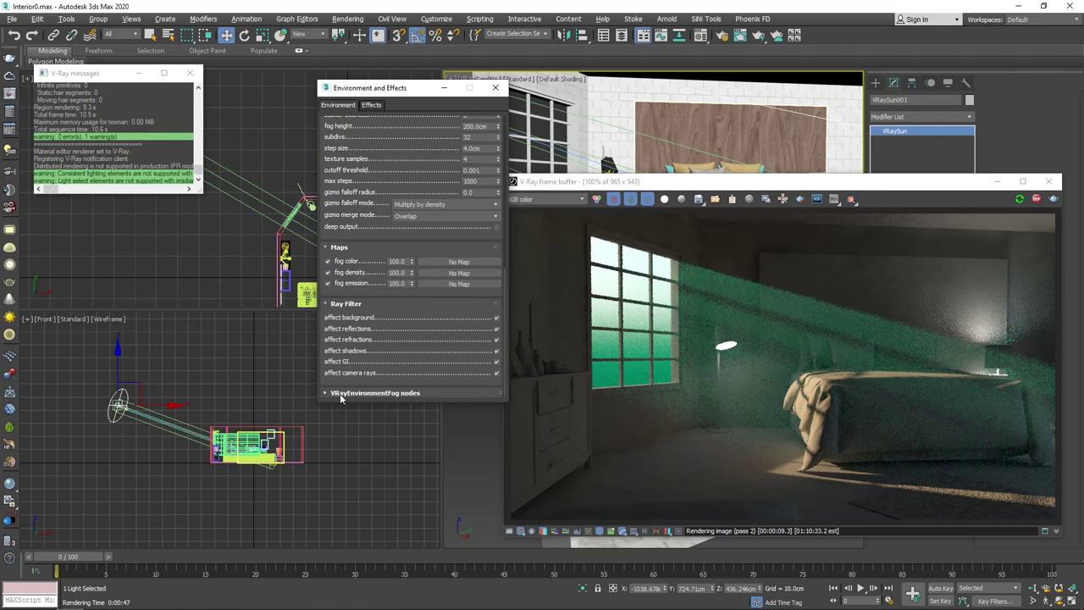
pyautogui.click(496, 363)
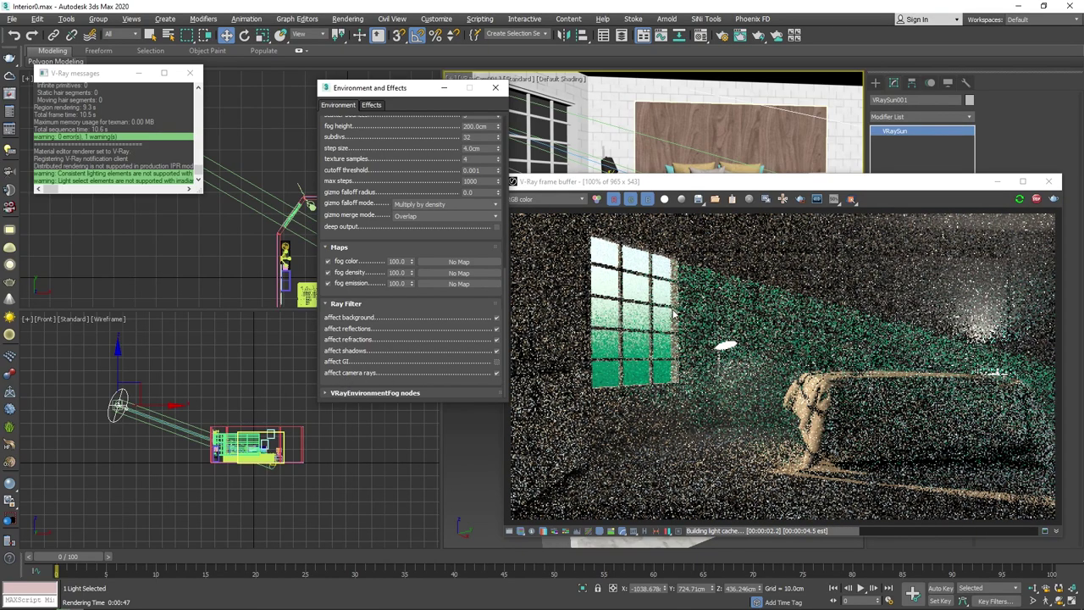
pyautogui.click(496, 351)
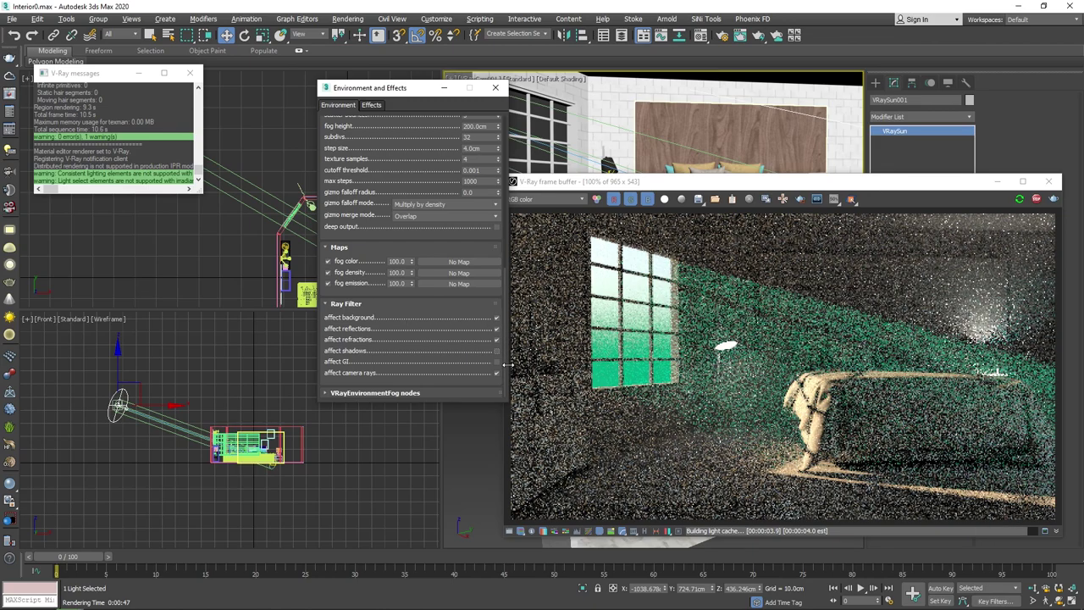
pyautogui.click(496, 362)
pyautogui.click(497, 350)
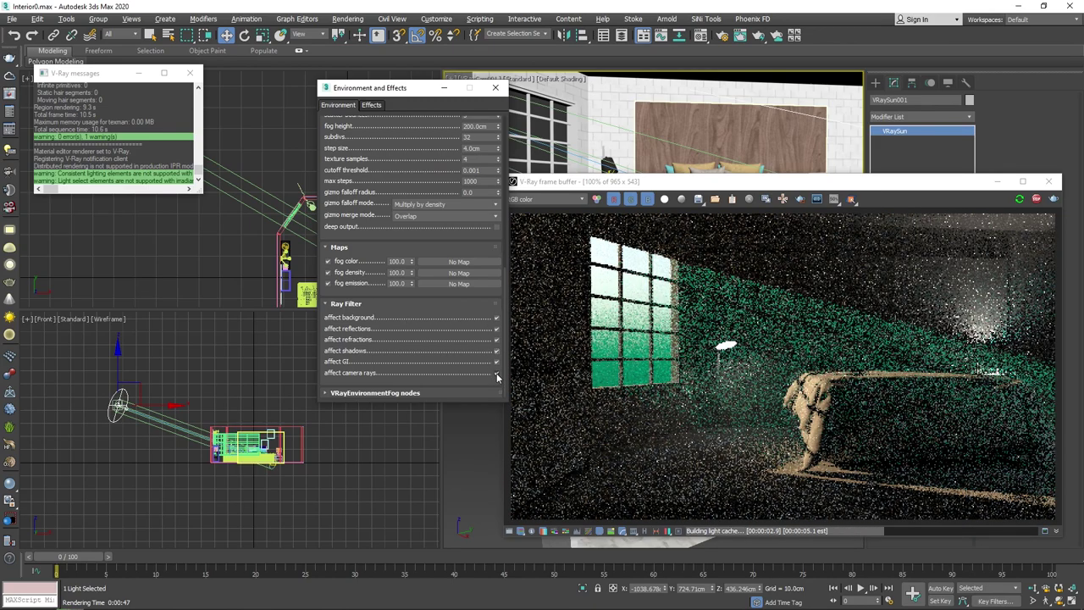
pyautogui.click(496, 373)
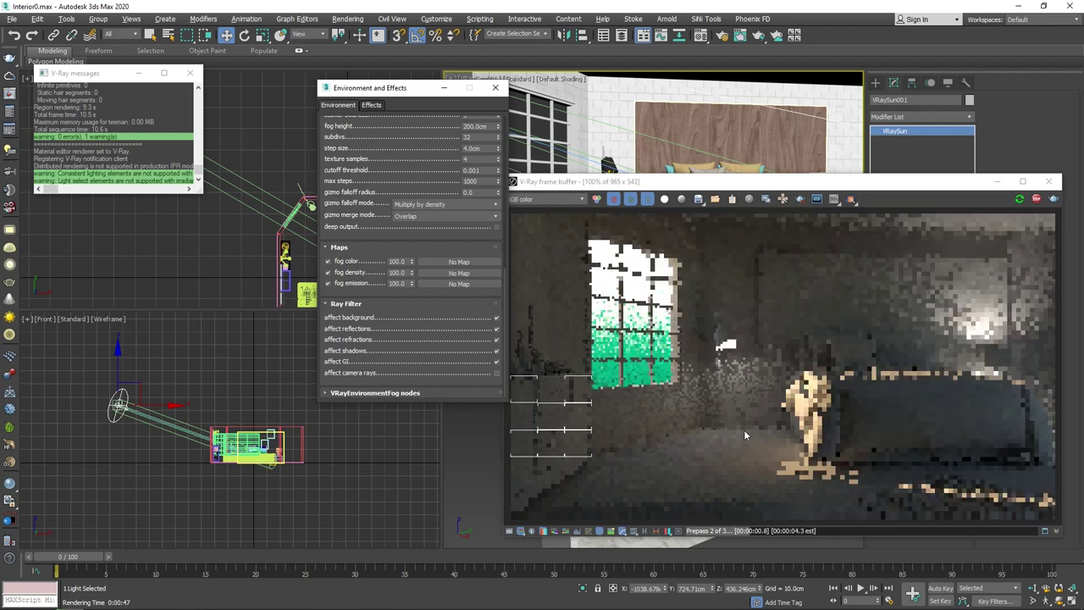
pyautogui.click(495, 373)
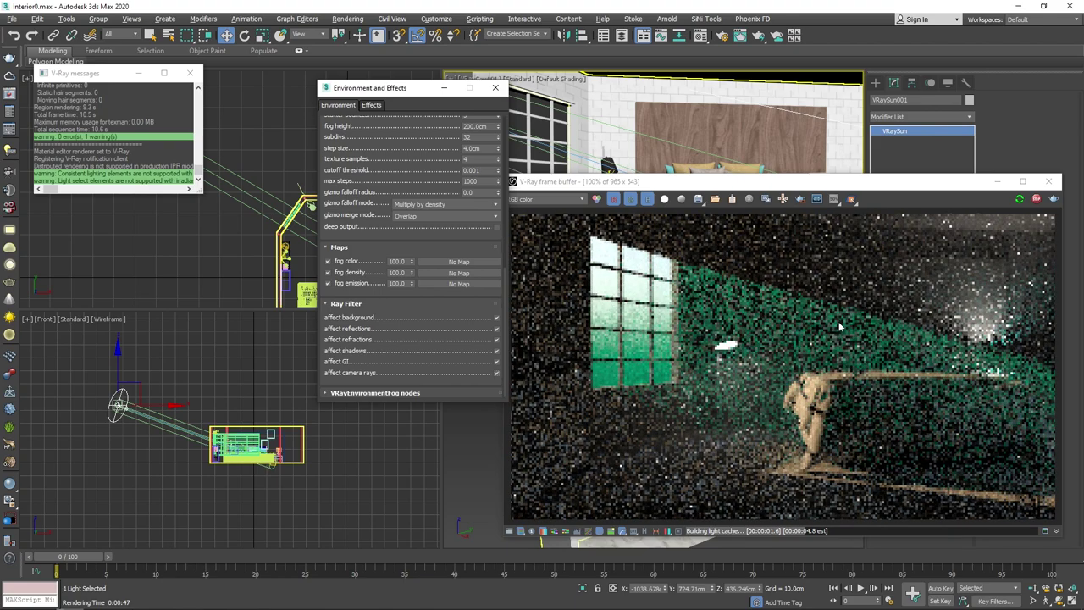
# Step: Add VRaySun001 to the lights list of the fog's nodes by picking it in the top view
pyautogui.click(326, 391)
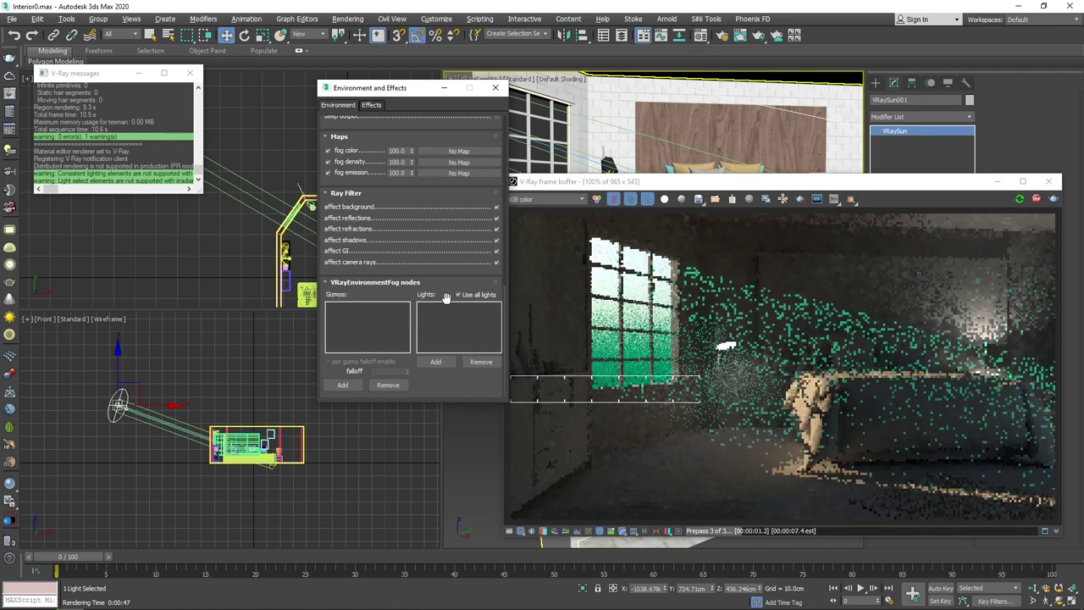
pyautogui.click(435, 362)
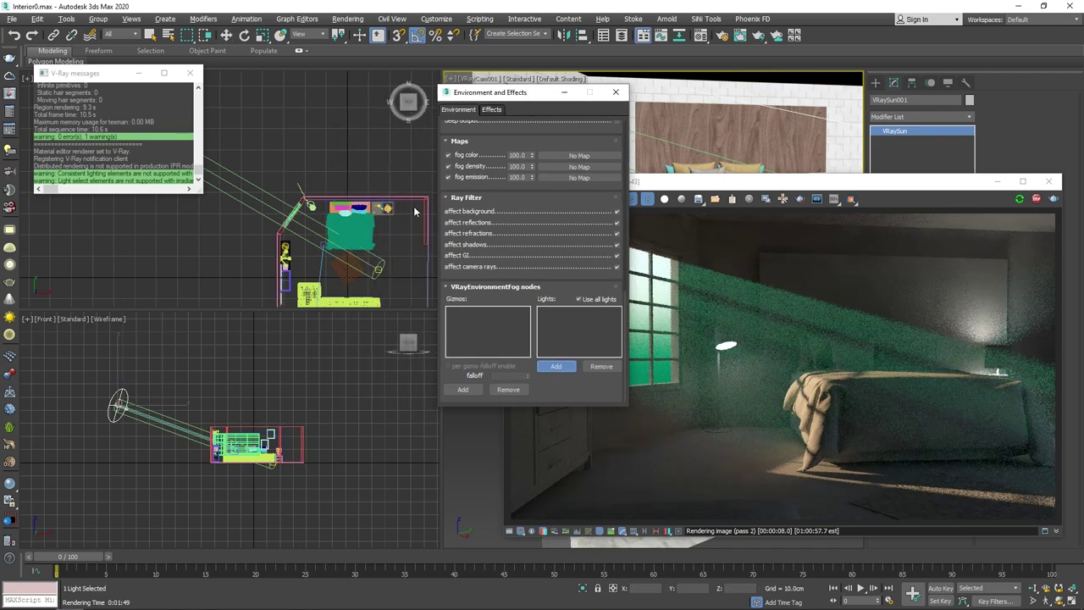
pyautogui.click(253, 193)
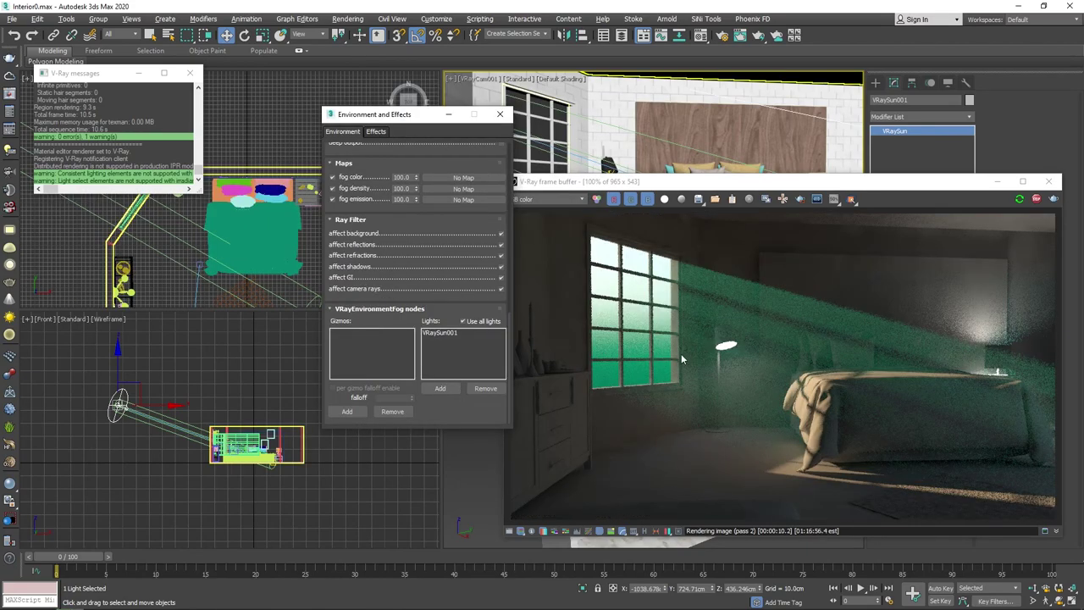
# Step: Set the fog height to 100 cm, and close the frame buffer and the environment settings
pyautogui.moveTo(431, 210); pyautogui.dragTo(436, 377)
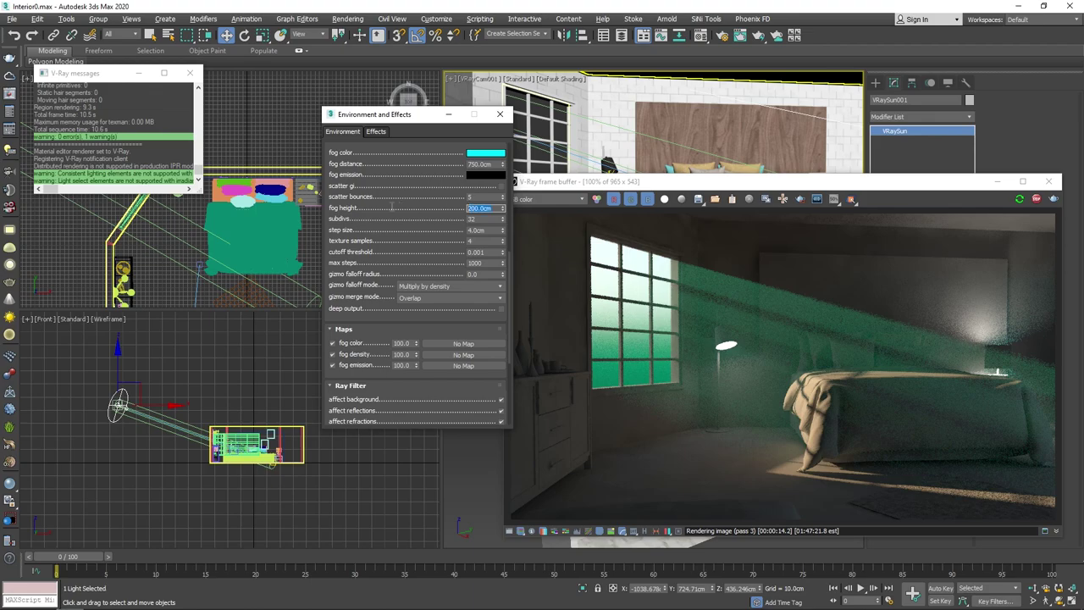
pyautogui.press('Return')
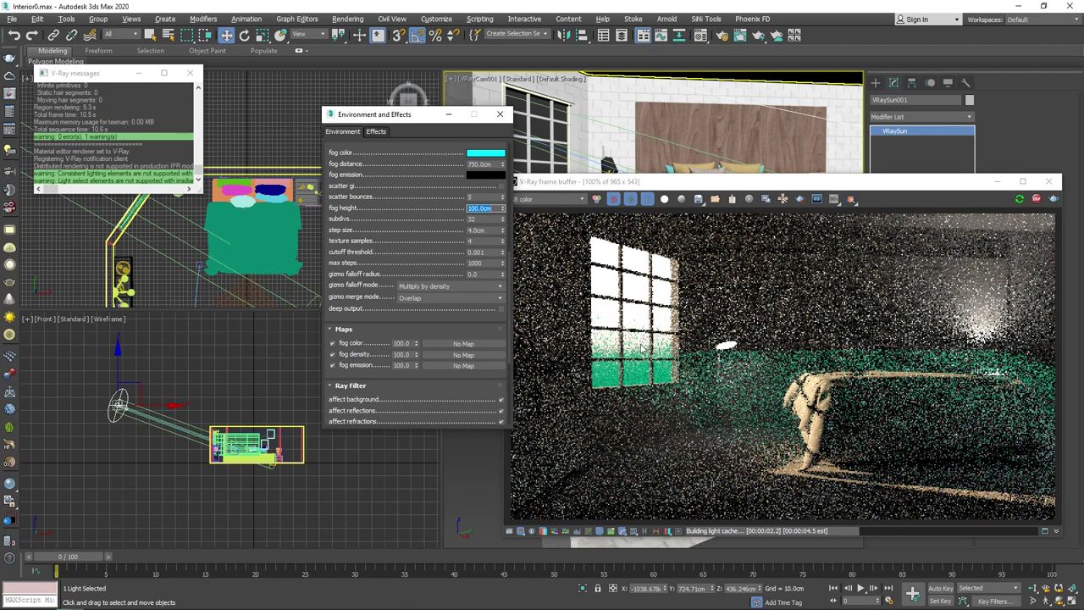
pyautogui.moveTo(440, 314); pyautogui.dragTo(455, 107)
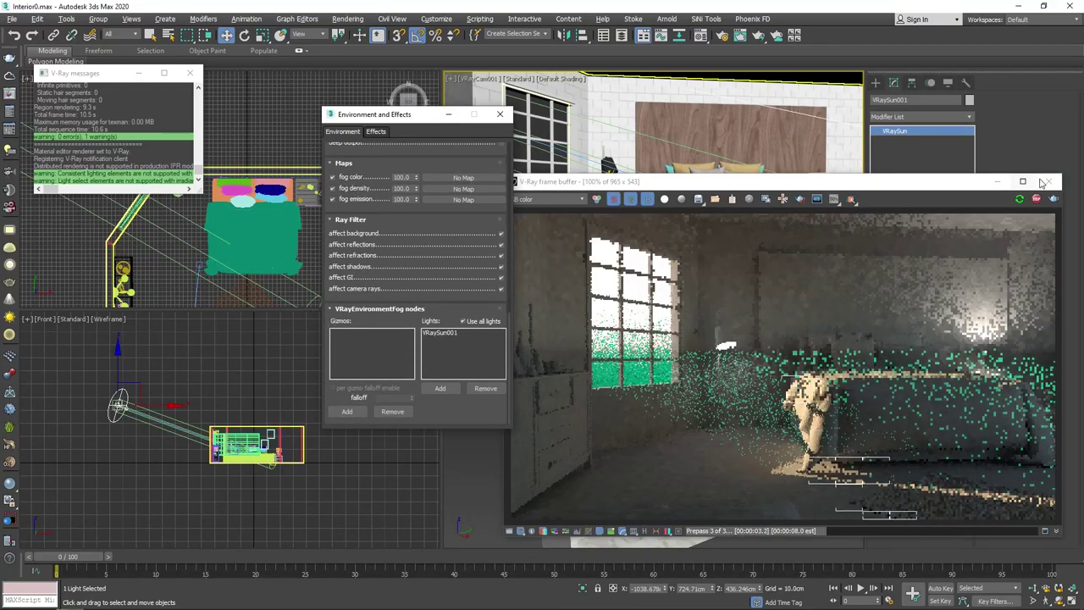
pyautogui.click(1048, 181)
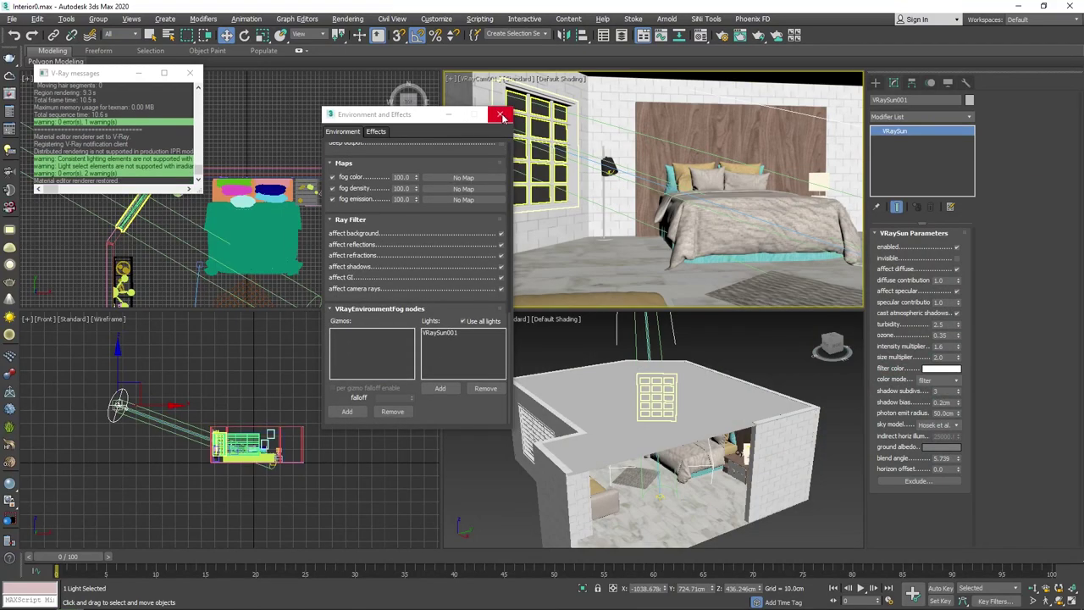
pyautogui.click(501, 116)
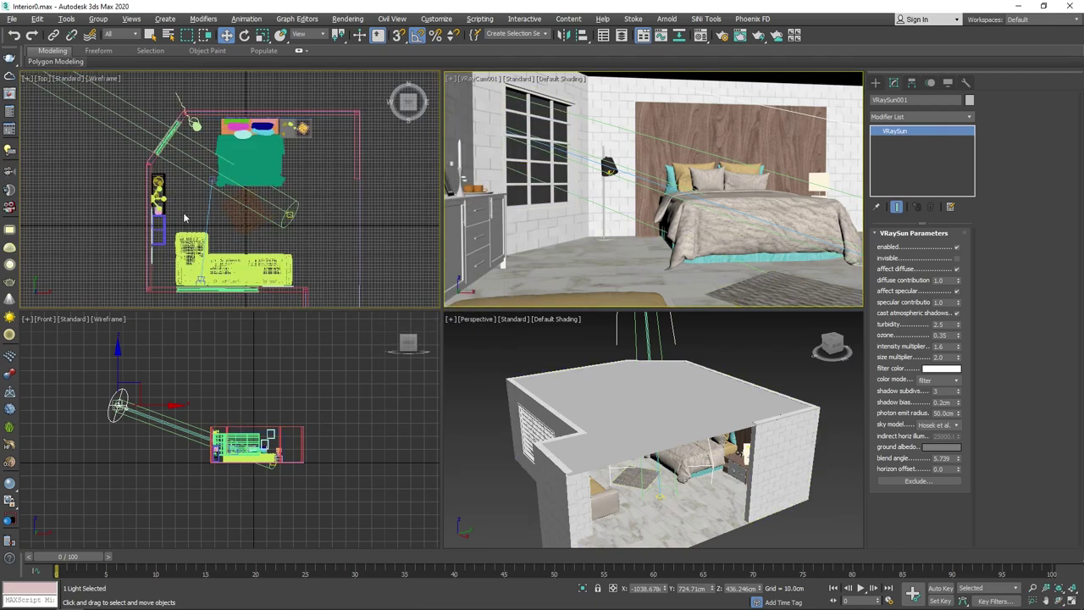
# Step: Draw a BoxGizmo atmospheric apparatus around the room from the top view, about 557 cm long, 656 cm wide and 254 cm high
pyautogui.click(875, 83)
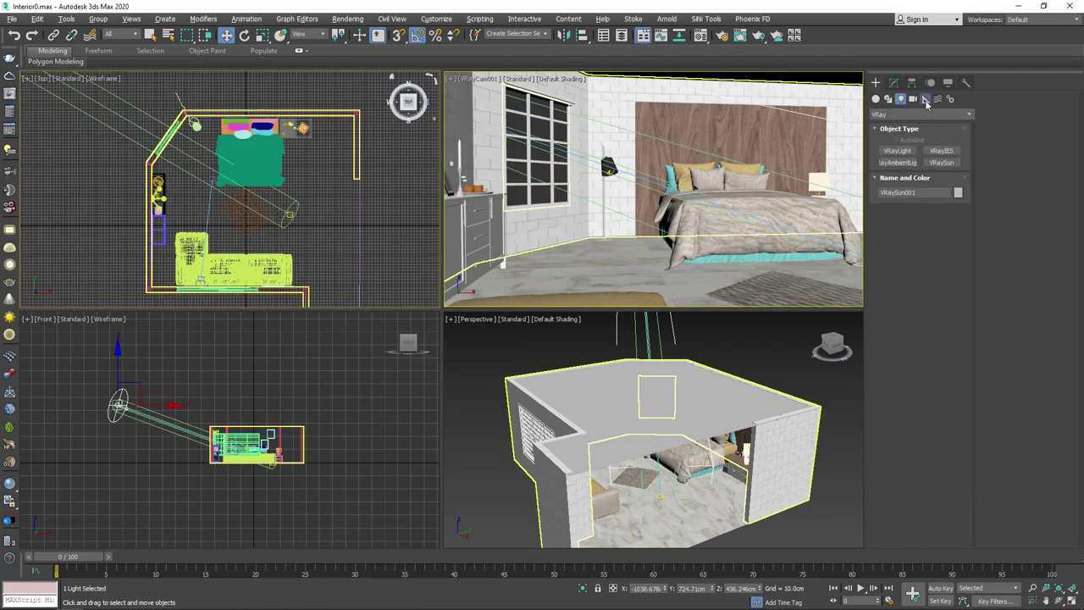
pyautogui.click(925, 99)
pyautogui.click(899, 114)
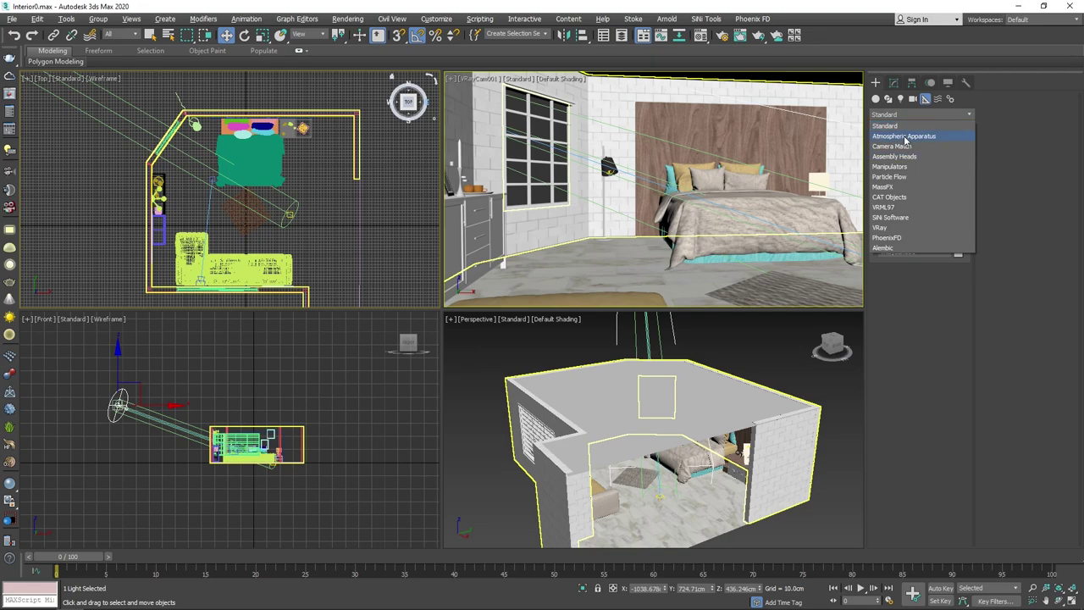
pyautogui.click(934, 137)
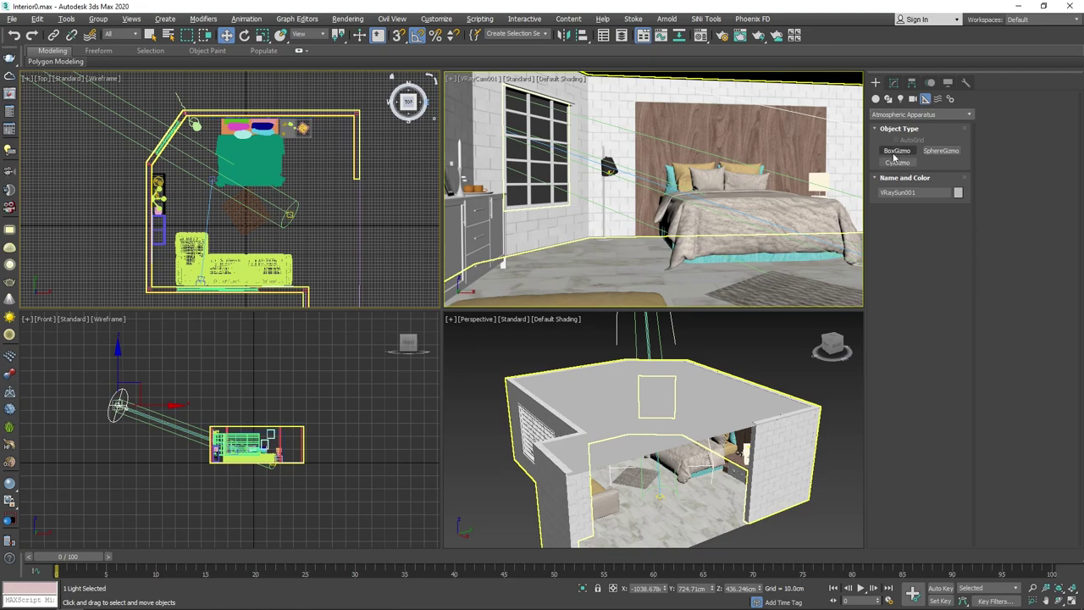
pyautogui.click(896, 151)
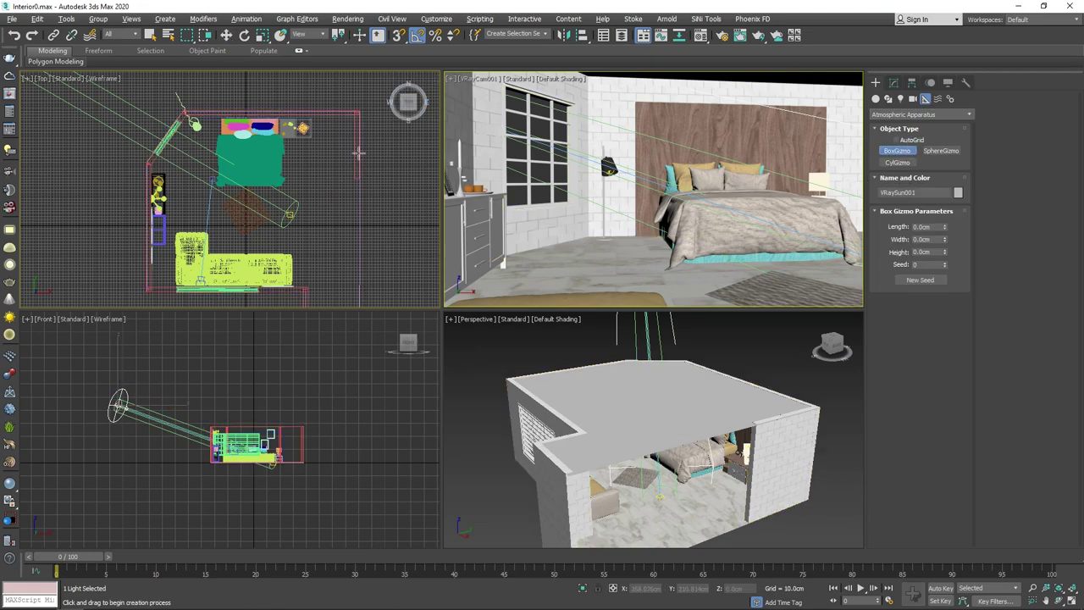
pyautogui.moveTo(351, 118); pyautogui.dragTo(154, 288)
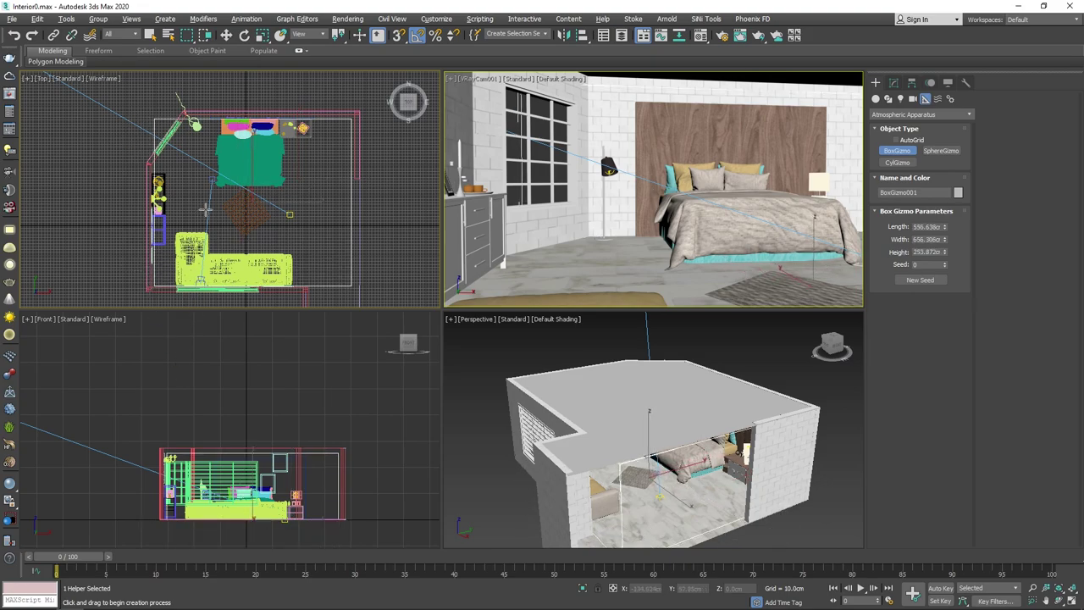
# Step: Finish the box gizmo creation, check the gizmo around the room from outside, and restart the interactive render of the camera view
pyautogui.keyDown('alt'); pyautogui.moveTo(581, 430); pyautogui.dragTo(638, 423, button='middle'); pyautogui.keyUp('alt')
pyautogui.press('w')
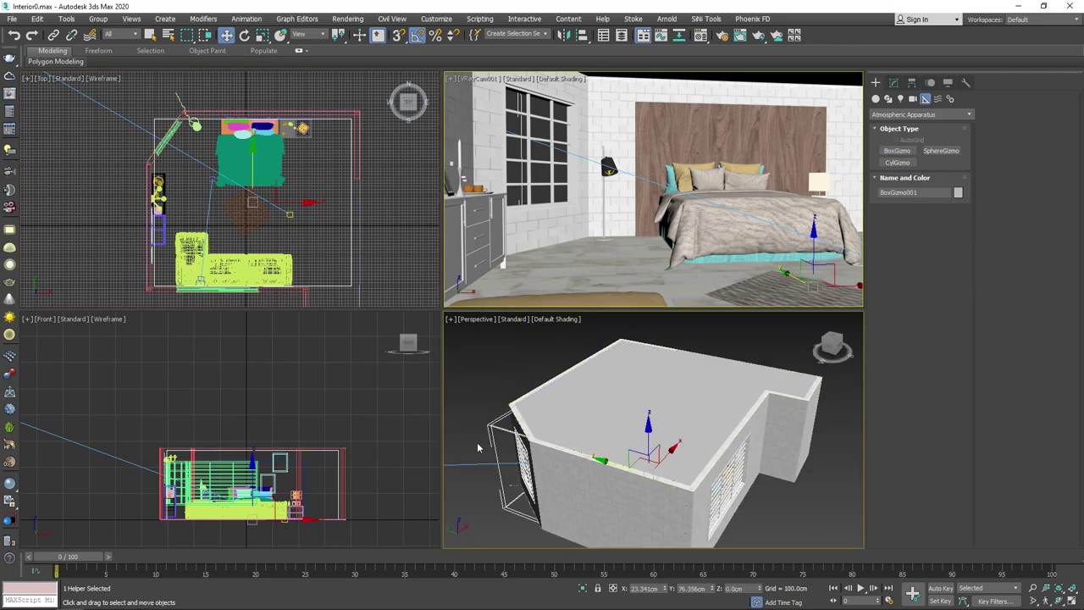
pyautogui.hotkey('shift', 'q')
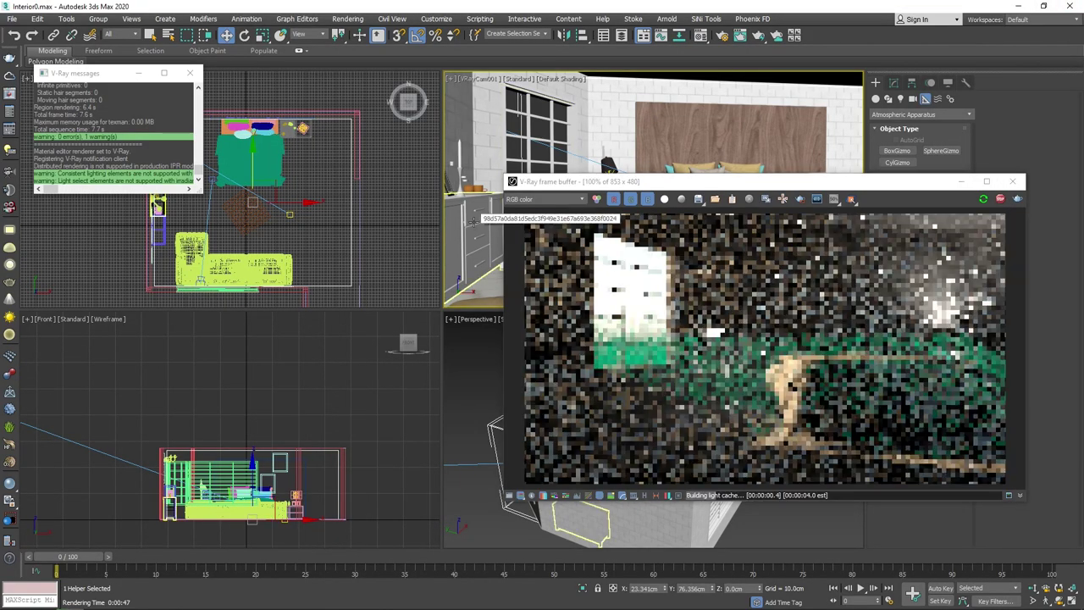
# Step: Add BoxGizmo001 to the gizmos list of VRayEnvironmentFog by picking it at the room's corner in the top view
pyautogui.press('8')
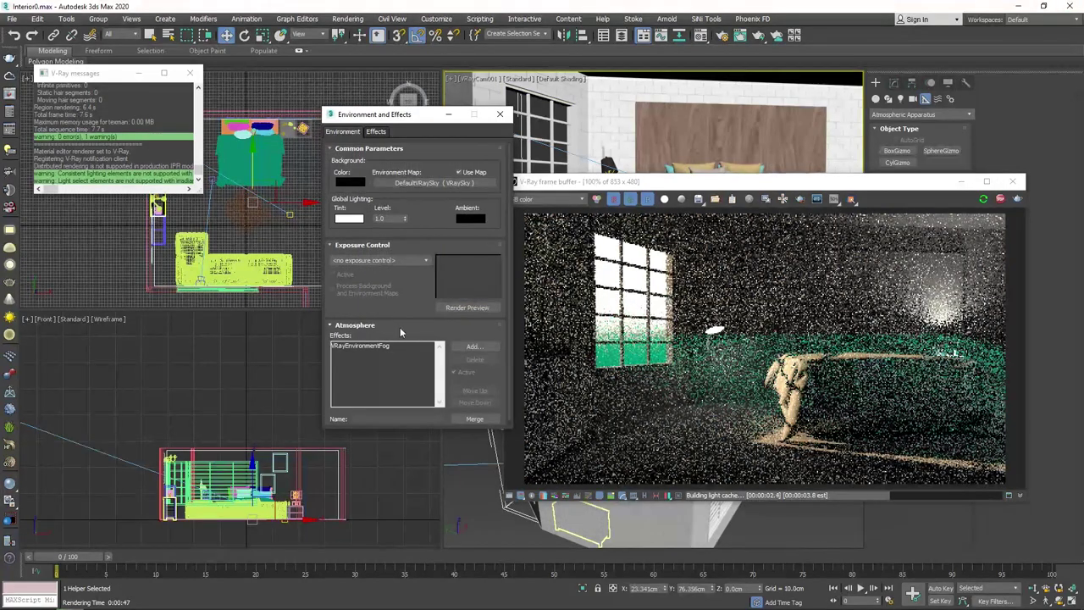
pyautogui.click(373, 347)
pyautogui.scroll(-10, 356, 390)
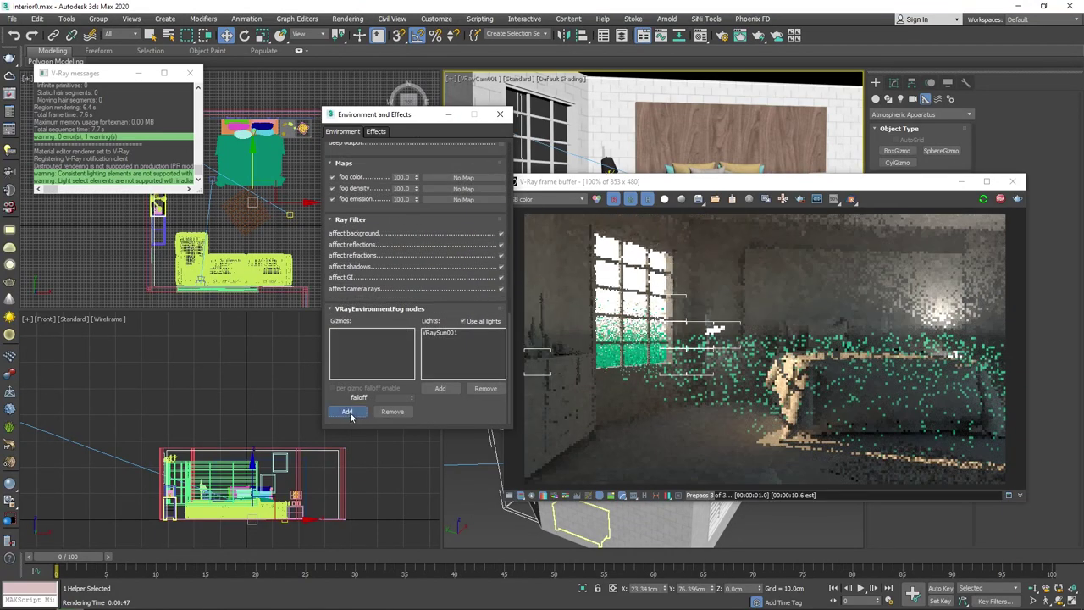
pyautogui.click(350, 413)
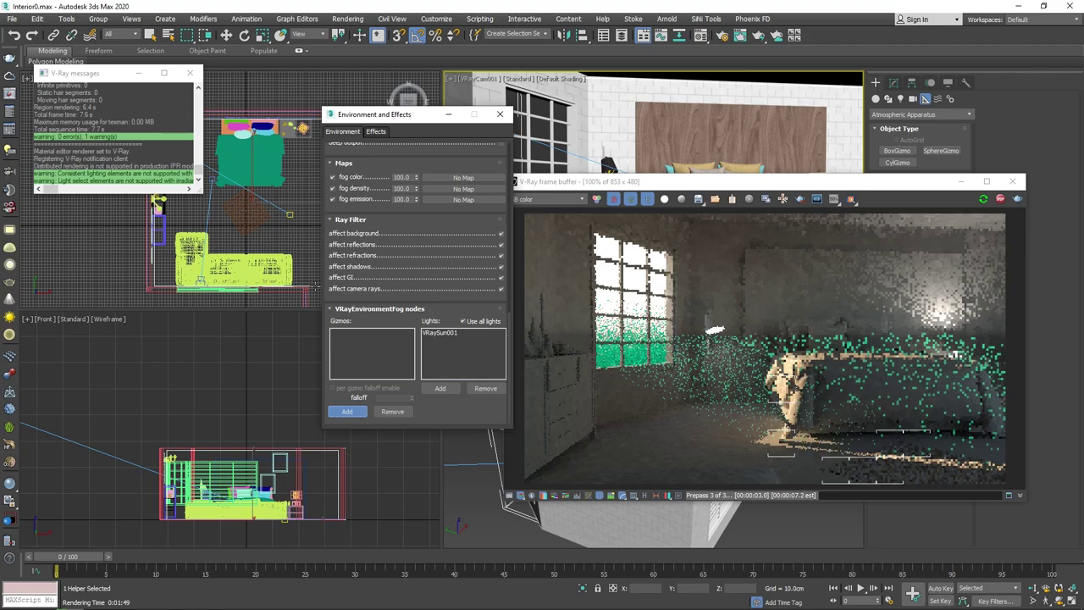
pyautogui.moveTo(214, 234); pyautogui.dragTo(244, 310, button='middle')
pyautogui.scroll(3, 220, 249)
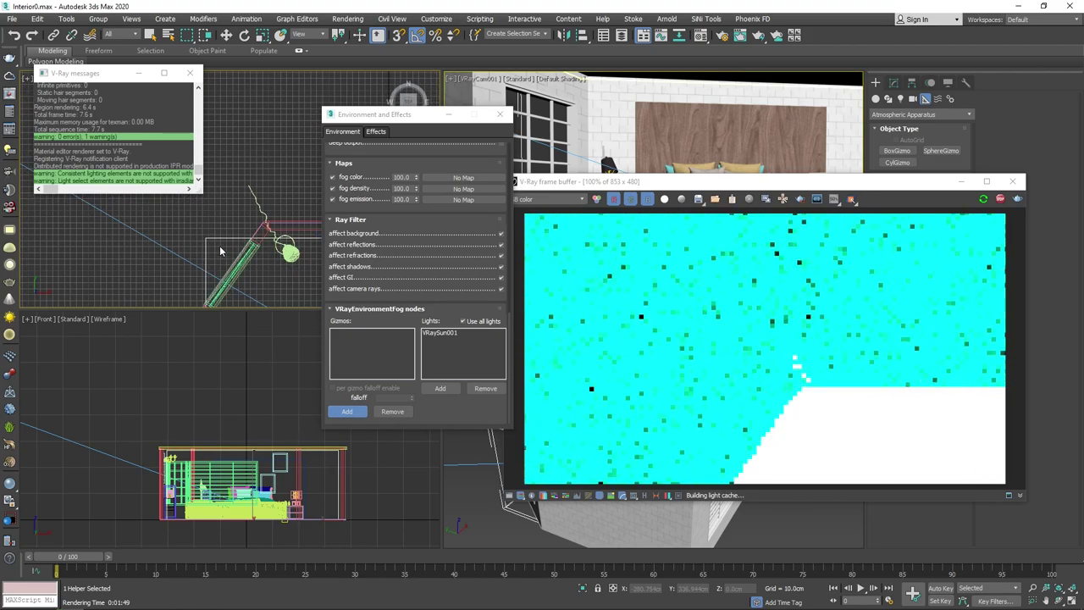
pyautogui.click(212, 237)
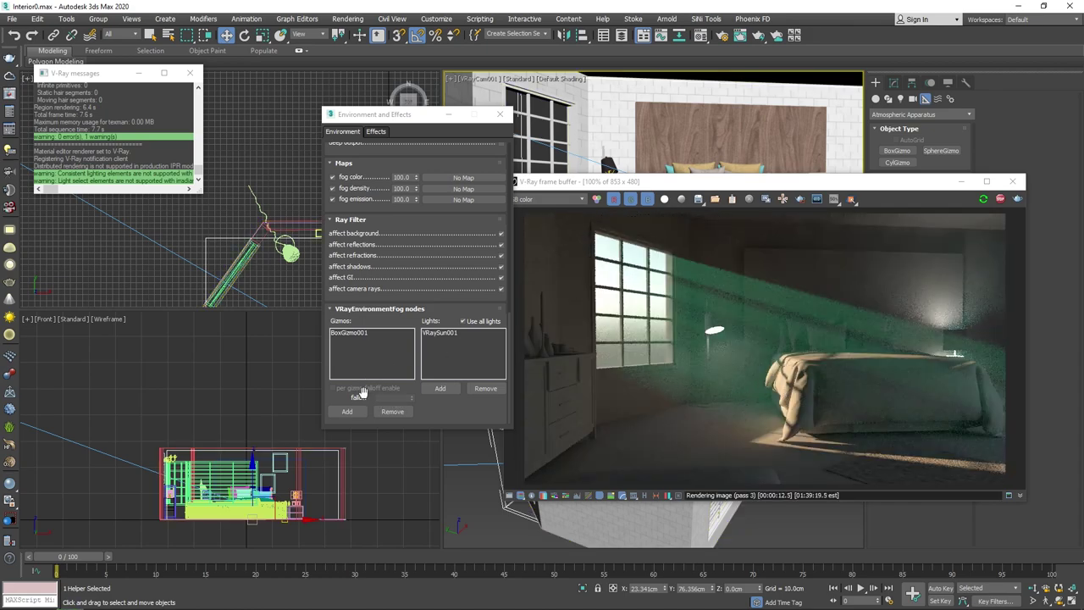
# Step: Remove BoxGizmo001 from the fog's gizmos and try a fog height of 200 cm
pyautogui.click(348, 333)
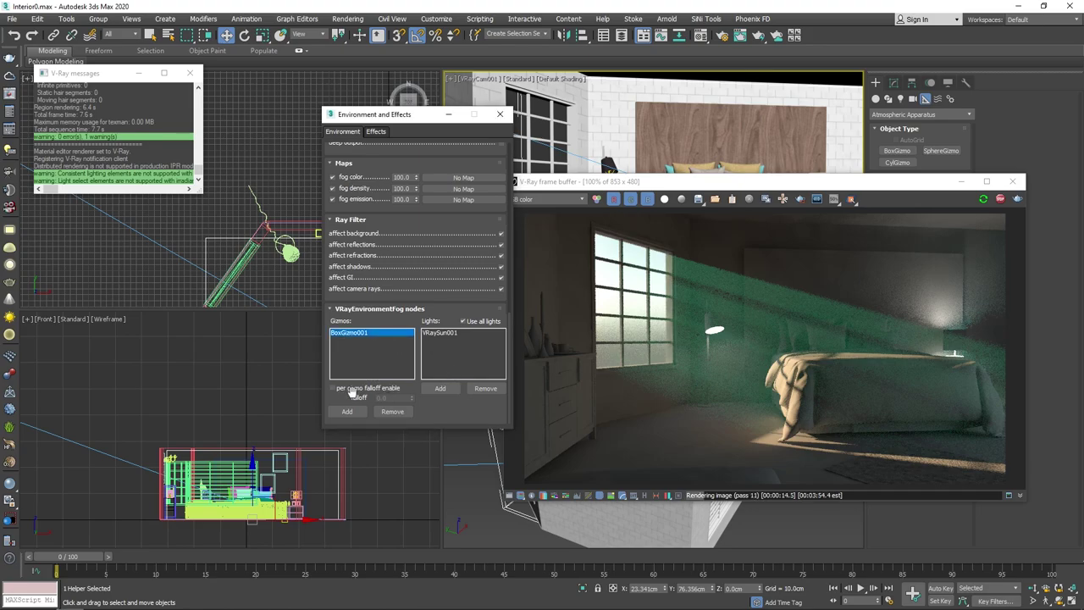
pyautogui.click(392, 411)
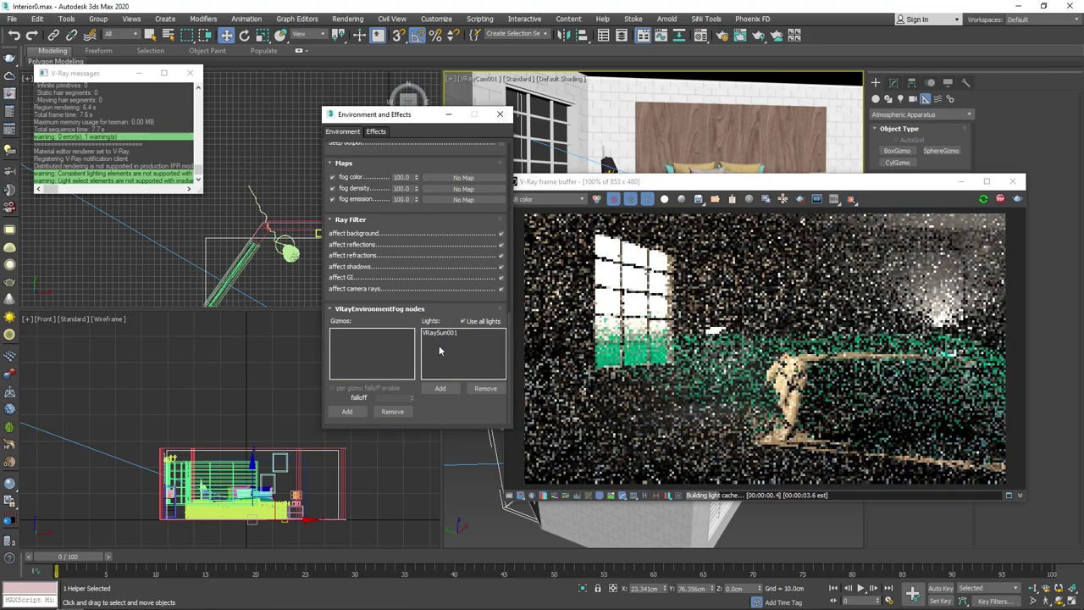
pyautogui.moveTo(435, 213); pyautogui.dragTo(433, 420)
pyautogui.moveTo(493, 247); pyautogui.dragTo(466, 247)
pyautogui.write('1')
pyautogui.write('150')
pyautogui.press('Return')
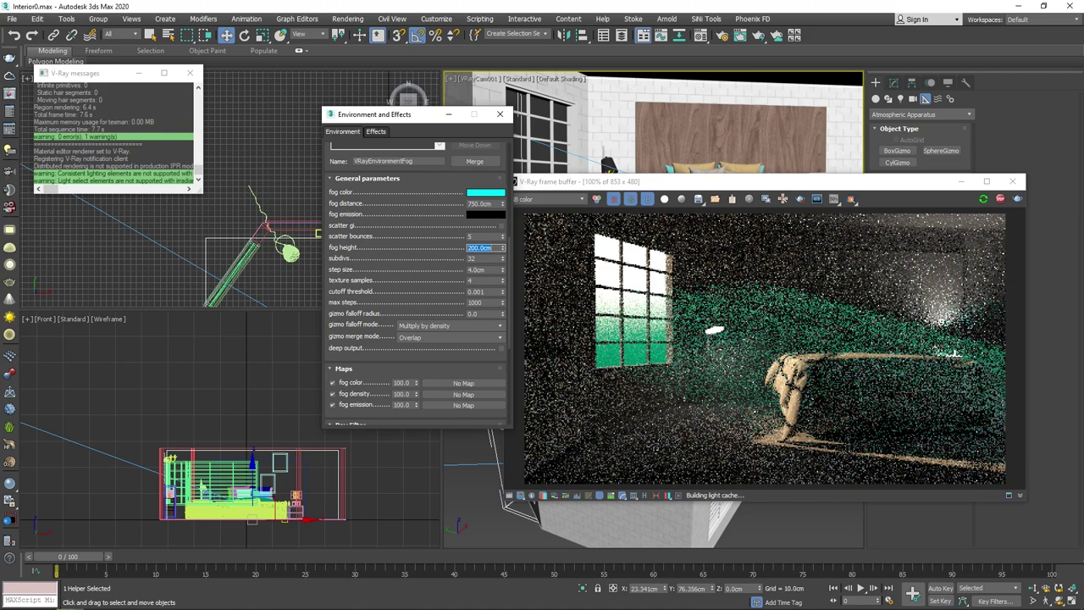
# Step: Assign BoxGizmo001 to the environment fog's gizmos again by picking it in the top view
pyautogui.moveTo(417, 288); pyautogui.dragTo(442, 89)
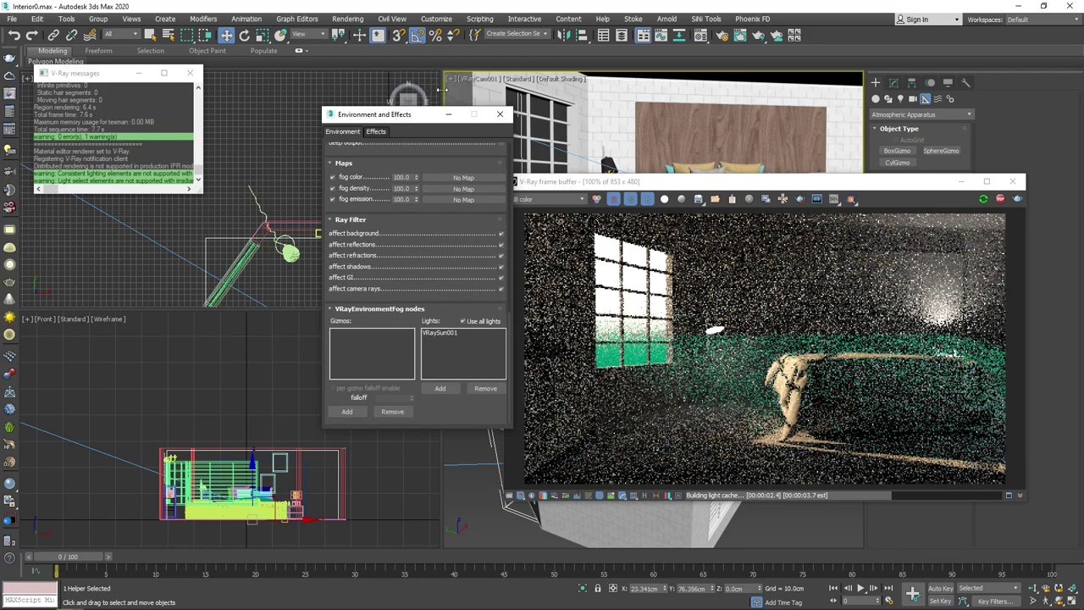
pyautogui.click(346, 411)
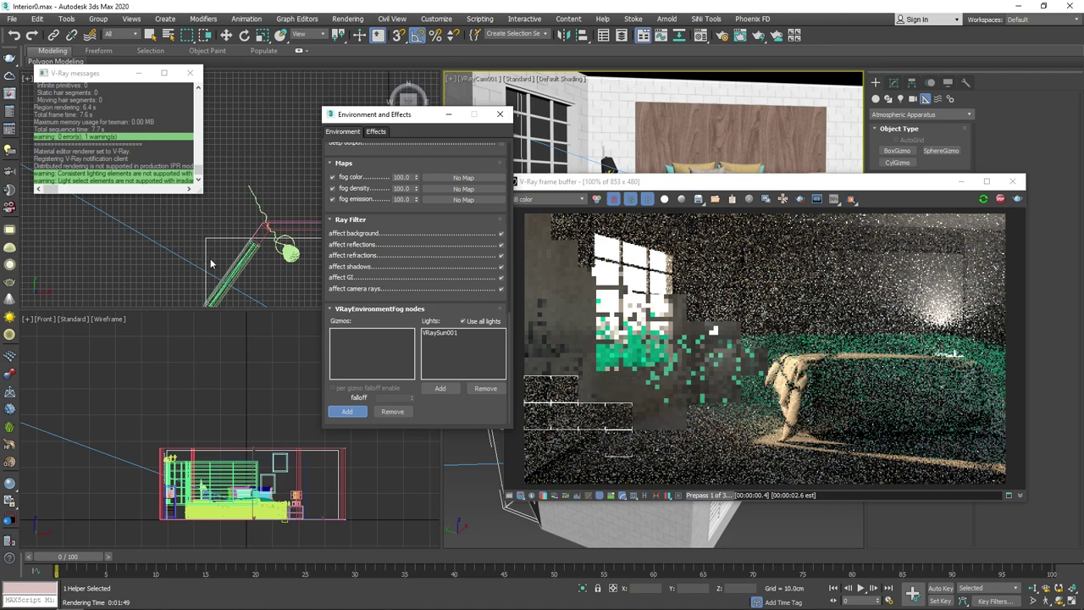
pyautogui.click(222, 240)
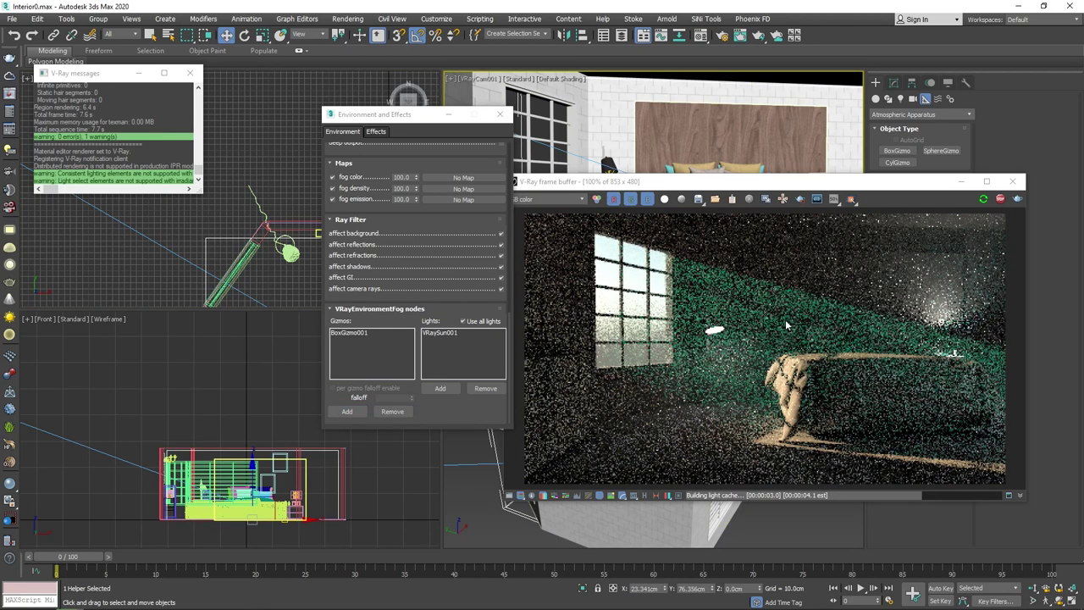
# Step: Change the environment fog color to pure white by reducing its saturation to 0, and accept the color
pyautogui.moveTo(438, 210); pyautogui.dragTo(427, 403)
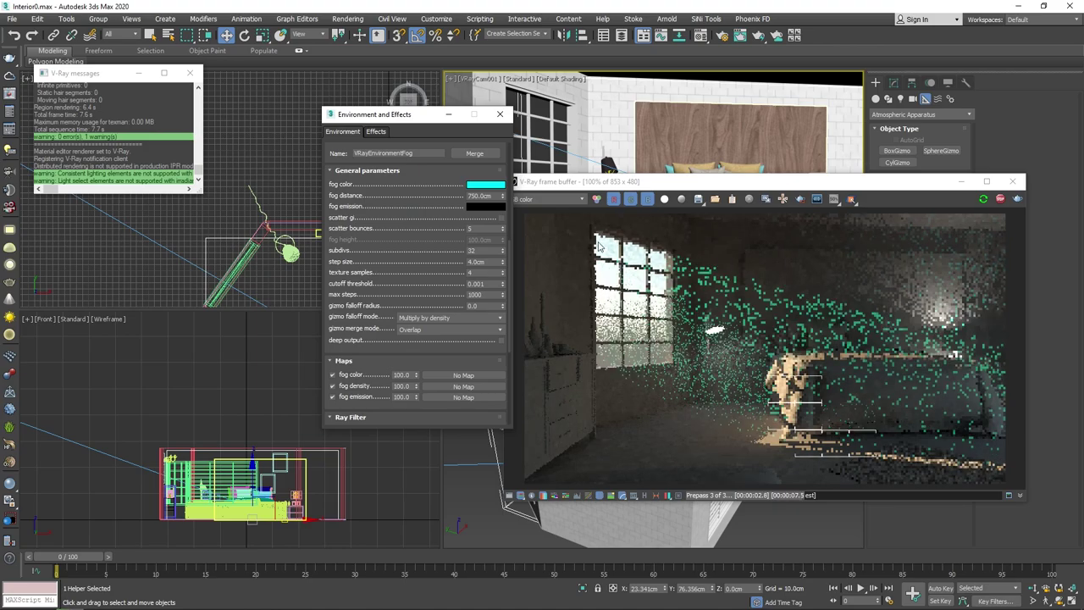
pyautogui.click(495, 187)
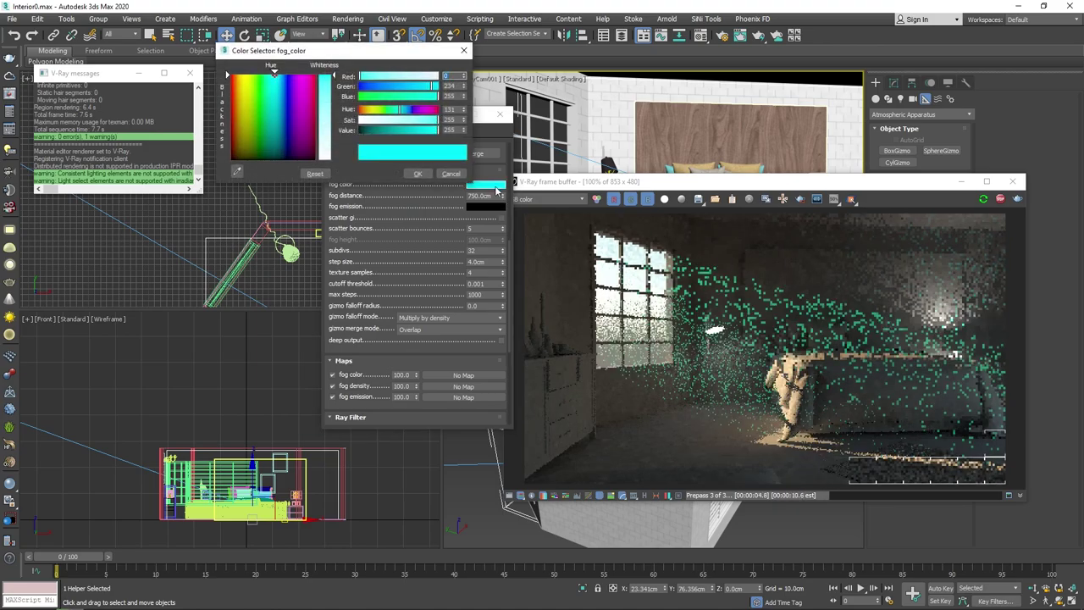
pyautogui.moveTo(333, 75); pyautogui.dragTo(333, 160)
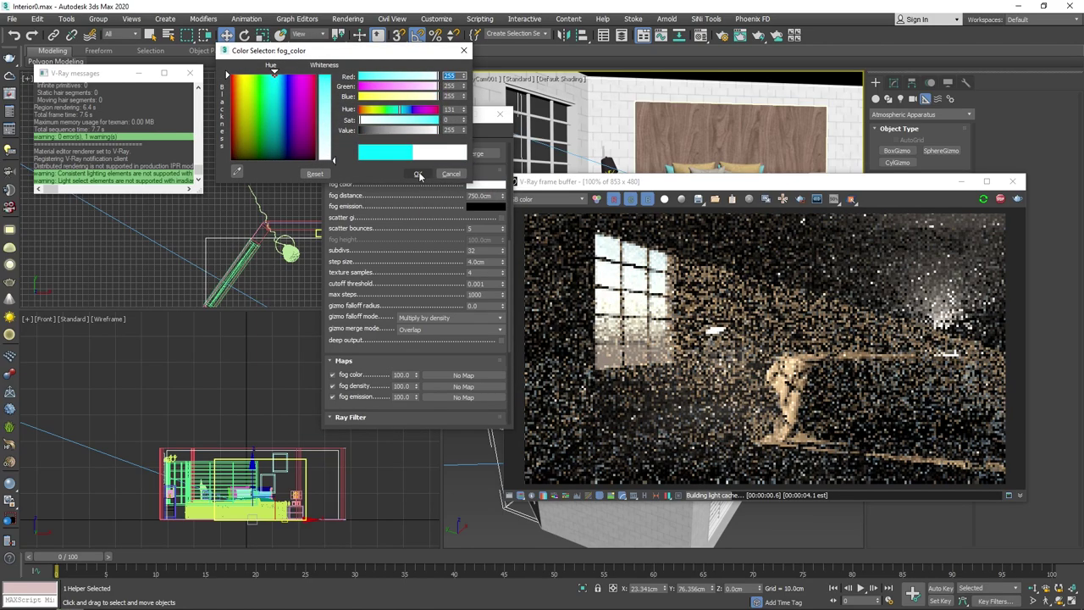
pyautogui.click(418, 174)
pyautogui.scroll(-3, 415, 296)
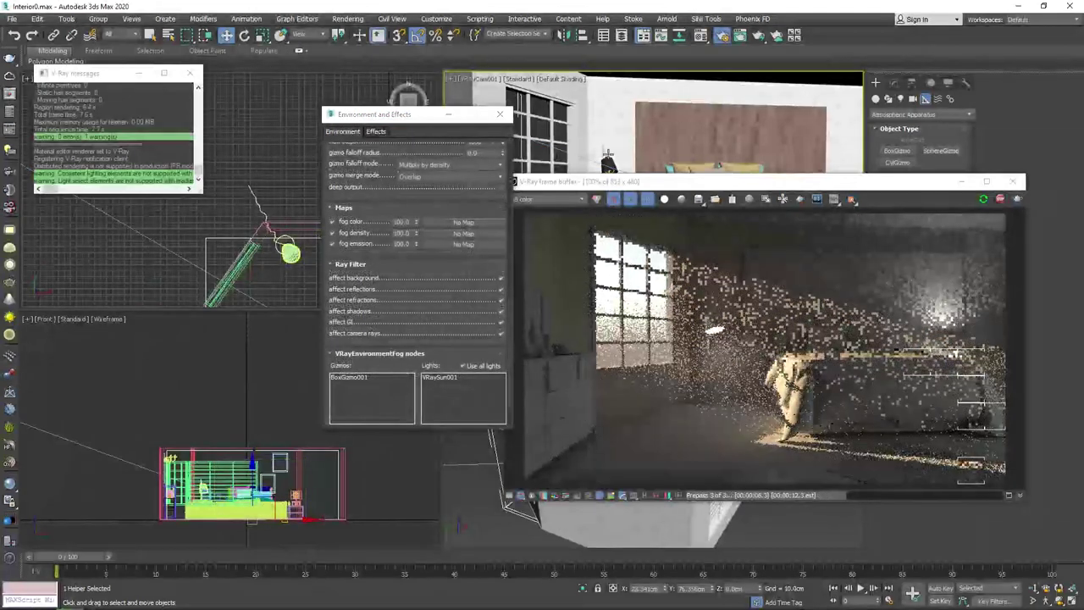
# Step: Turn off the material override in the V-Ray global switches and render the camera view with the original materials
pyautogui.press('F10')
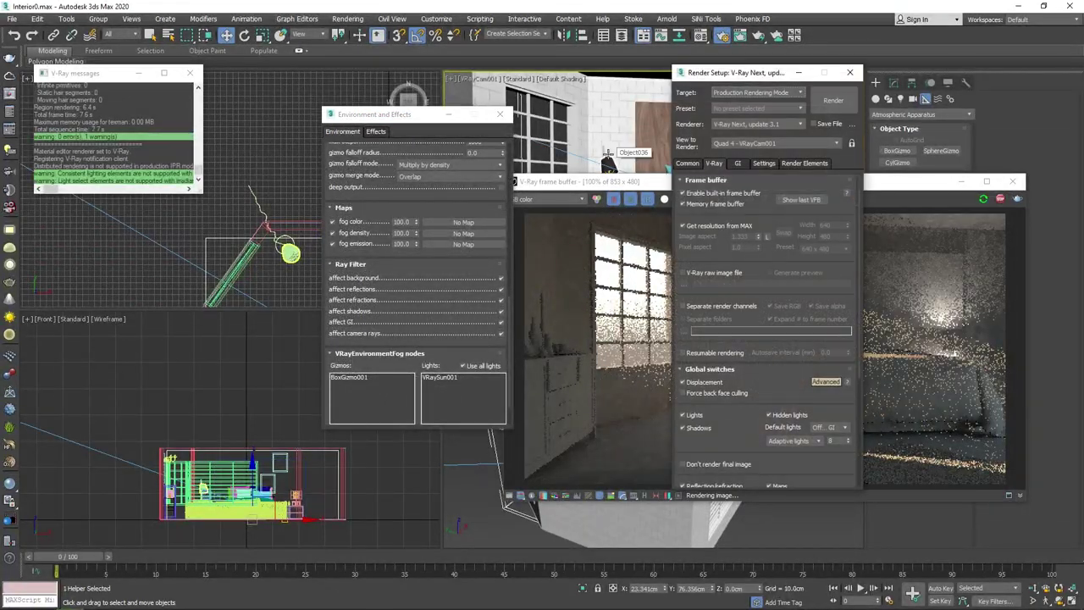
pyautogui.scroll(-2, 766, 381)
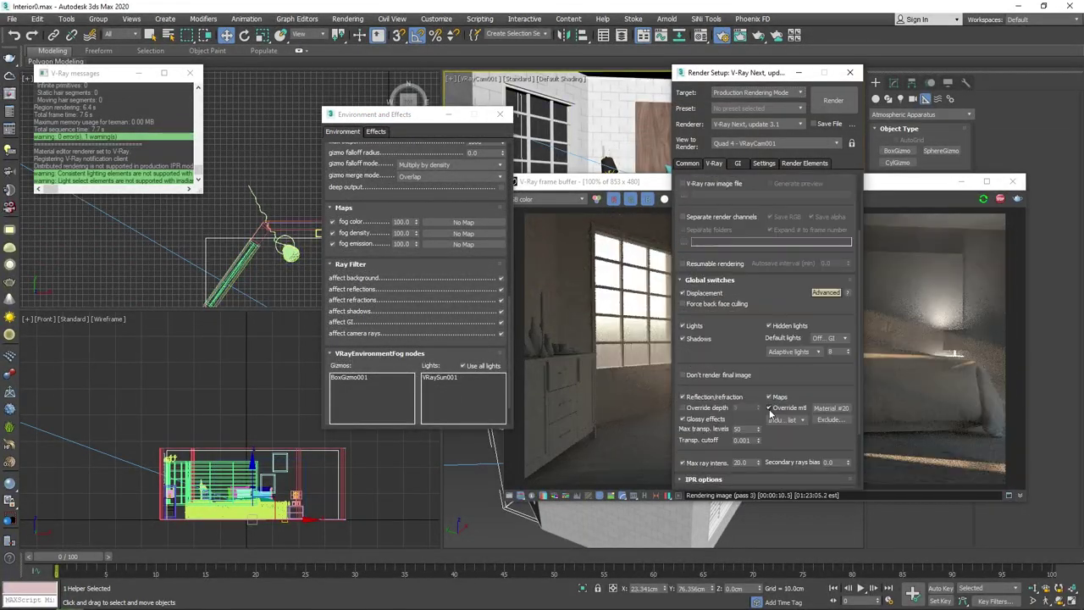
pyautogui.click(770, 408)
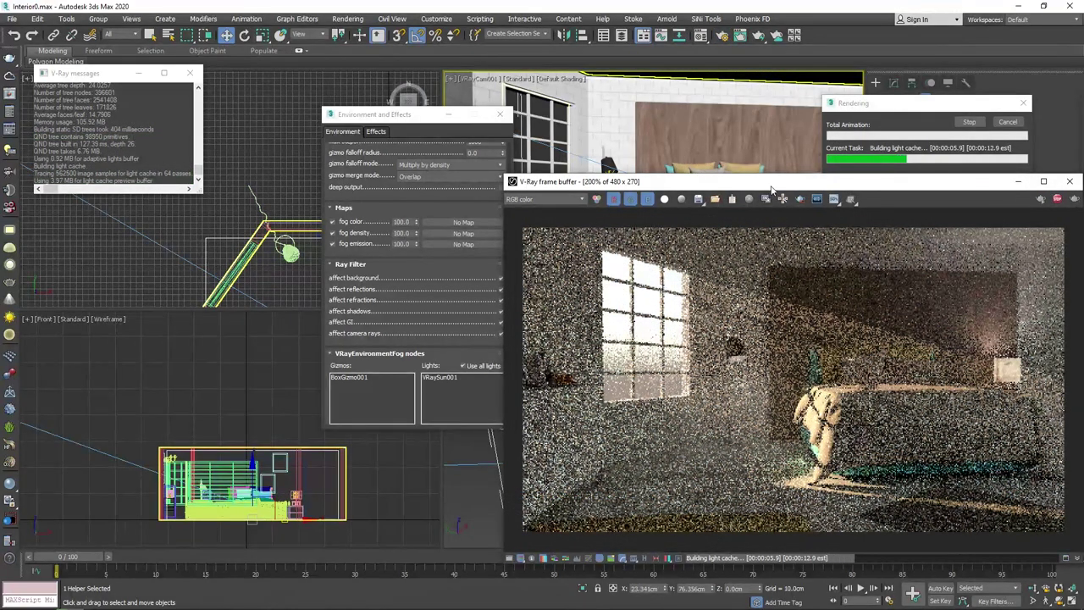
pyautogui.moveTo(771, 186); pyautogui.dragTo(504, 140)
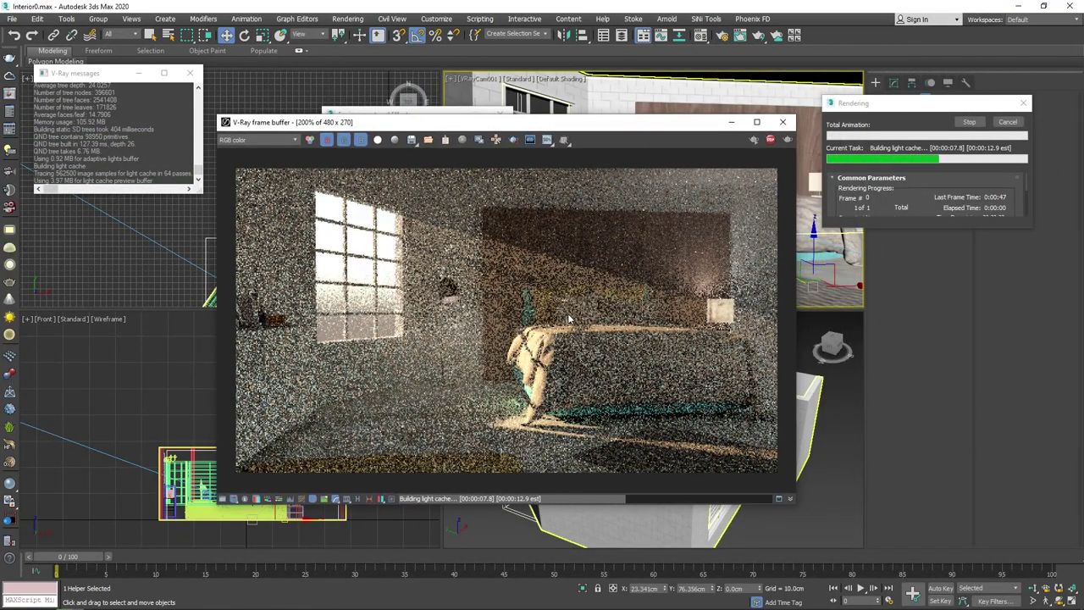